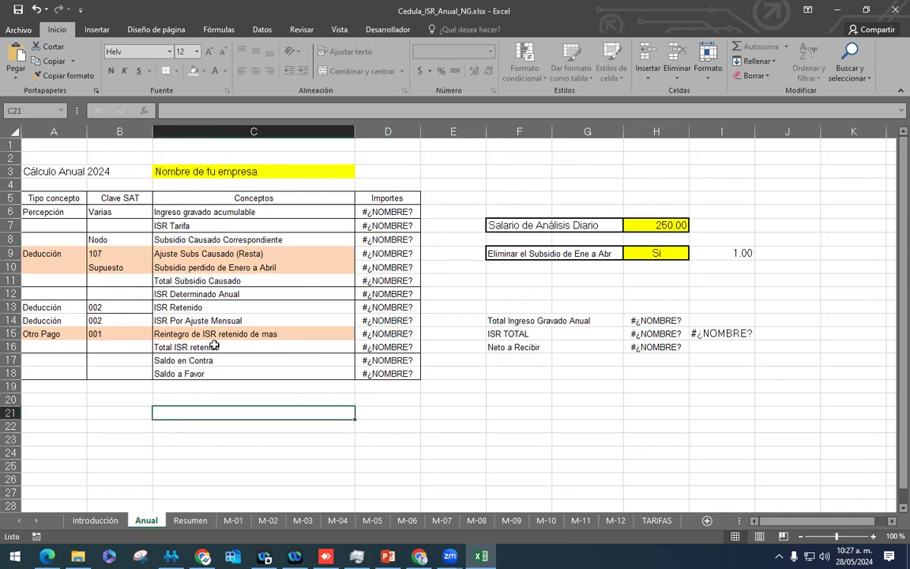
# Step: Read the Introducción sheet's background, authors and usage instructions
pyautogui.click(112, 521)
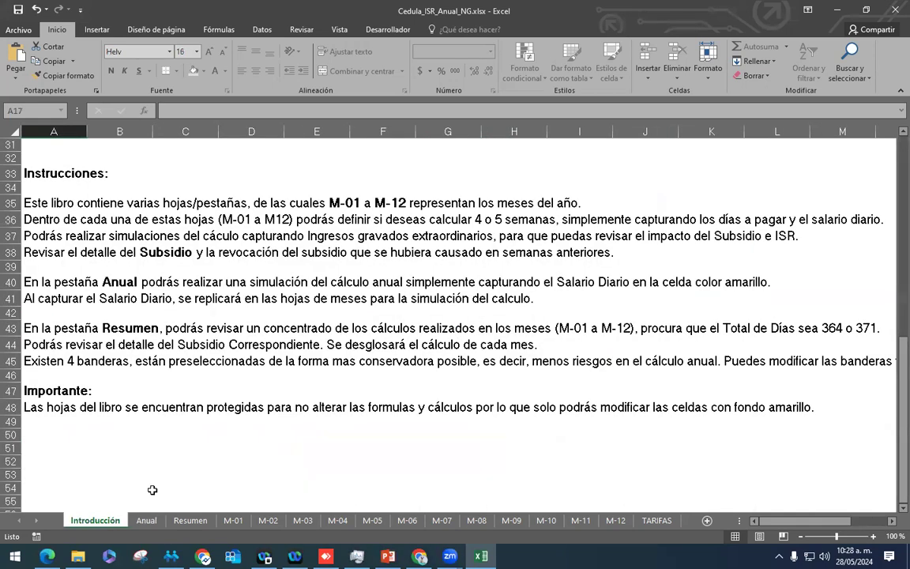
pyautogui.scroll(10, 316, 314)
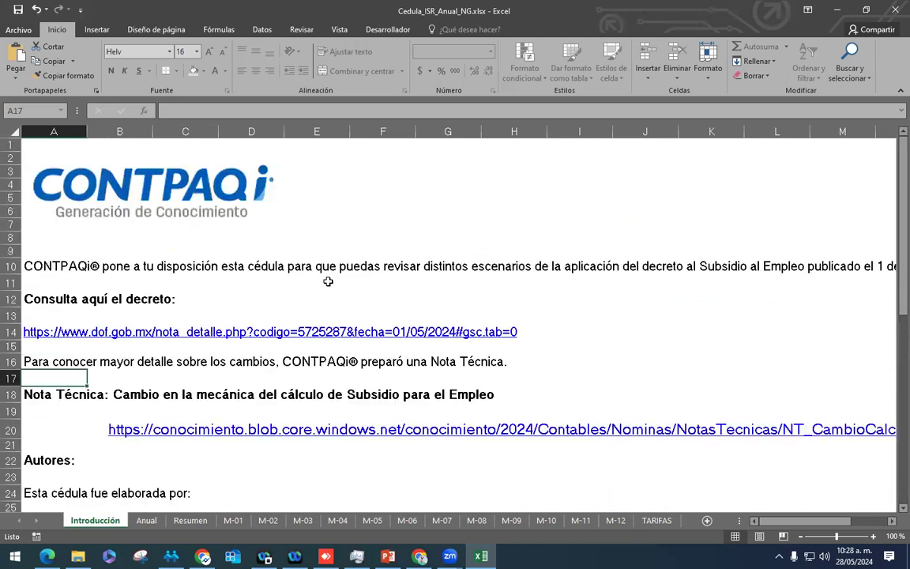
pyautogui.scroll(-4, 330, 269)
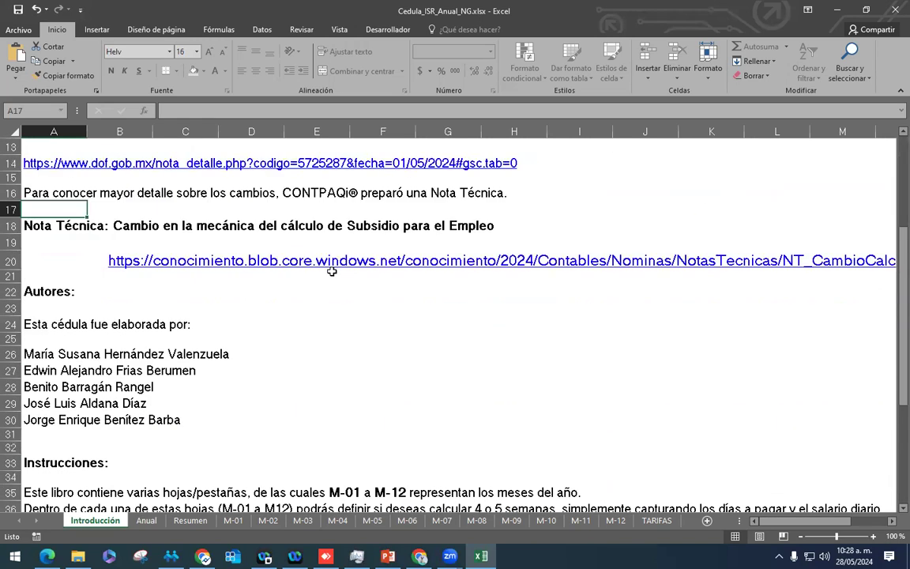
pyautogui.scroll(4, 332, 271)
pyautogui.scroll(-4, 154, 419)
# Step: Enter 248.93 as the daily analysis salary in cell H7 of the Anual sheet
pyautogui.click(146, 521)
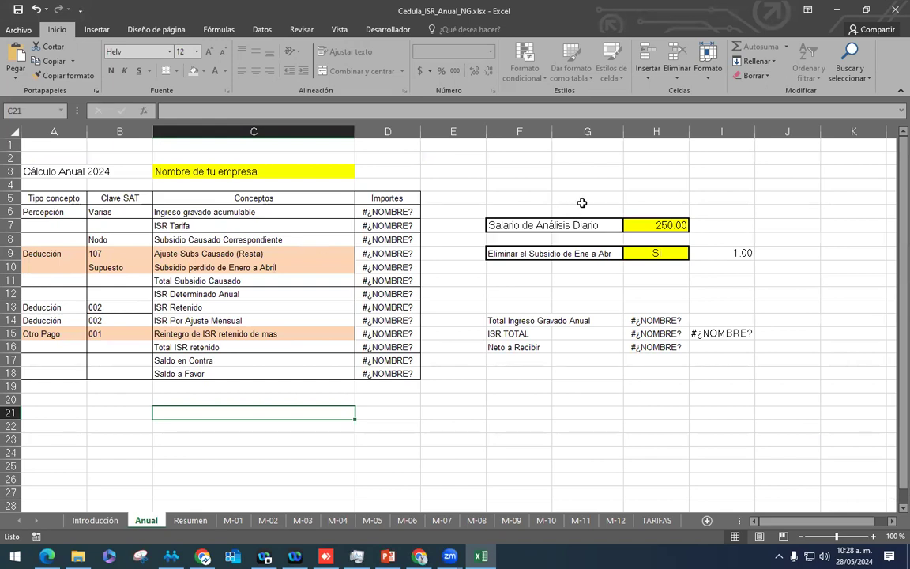
pyautogui.click(633, 225)
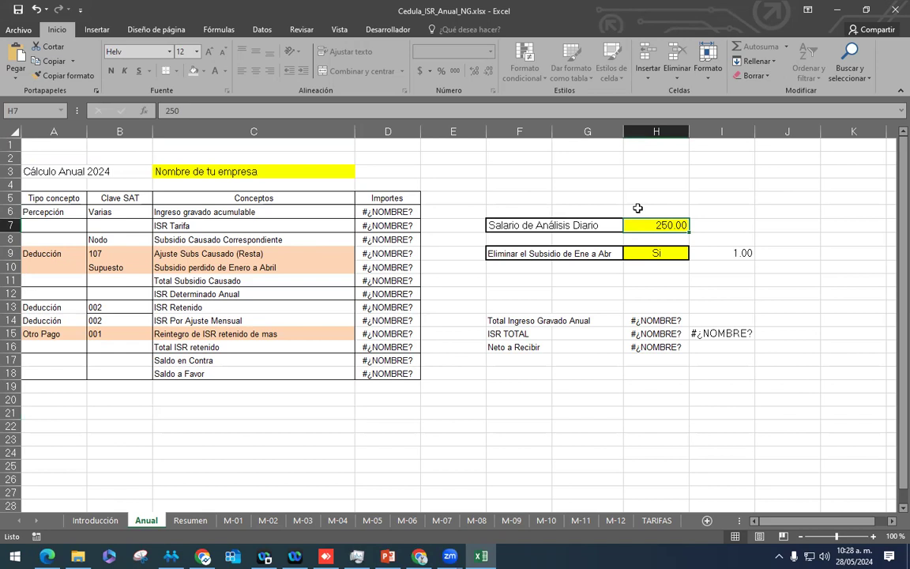
pyautogui.write('248.93')
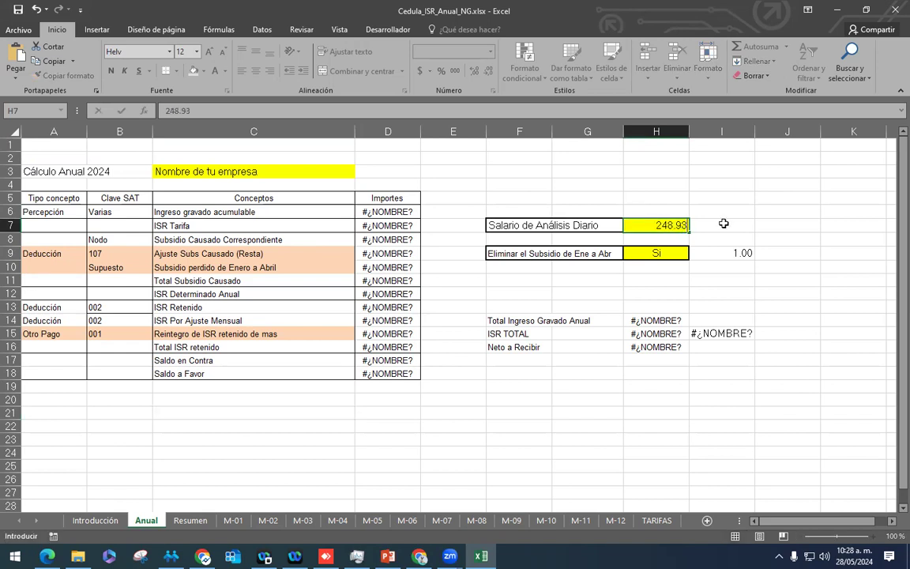
pyautogui.press('Return')
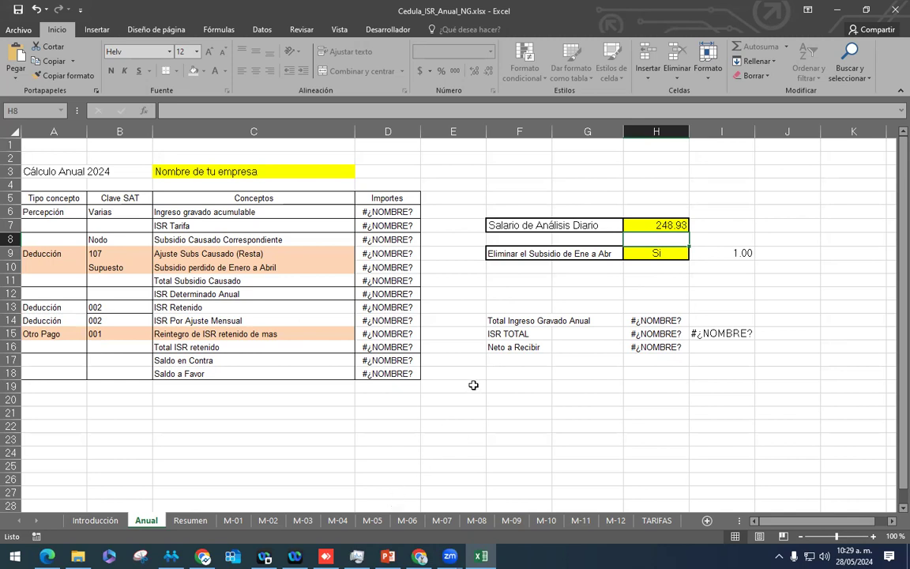
pyautogui.click(372, 520)
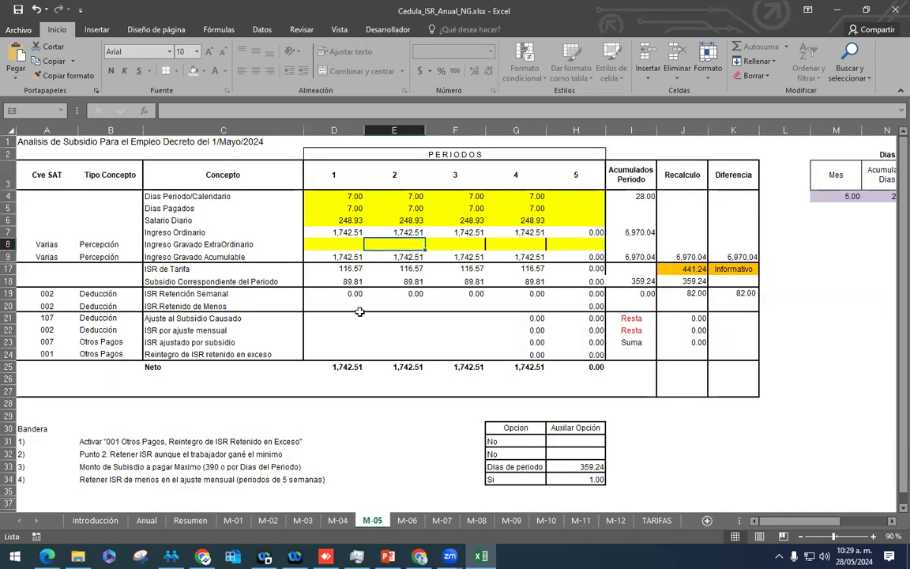
# Step: On M-05, trace period 1's 248.93 daily salary to Anual!H7 and check its days paid
pyautogui.click(348, 220)
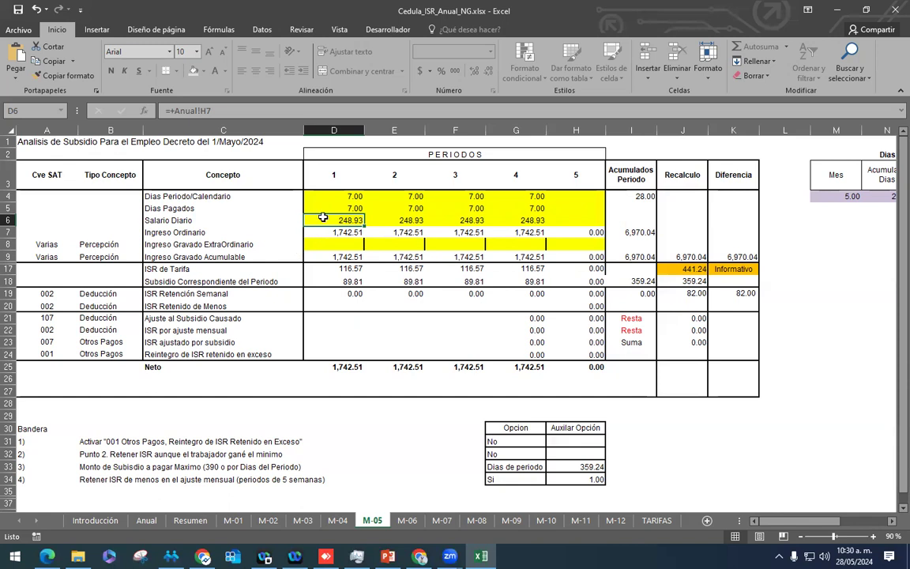
pyautogui.click(348, 208)
pyautogui.click(357, 195)
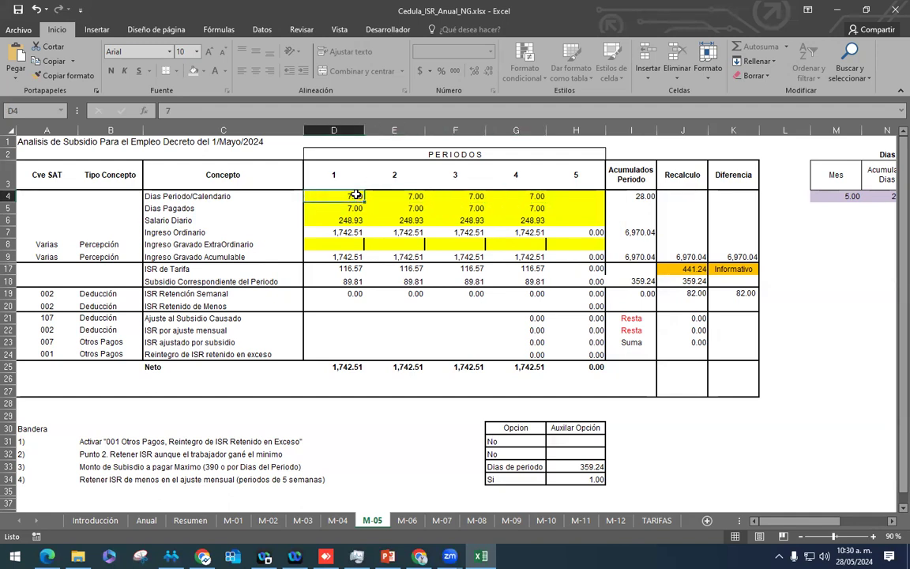
pyautogui.press('Return')
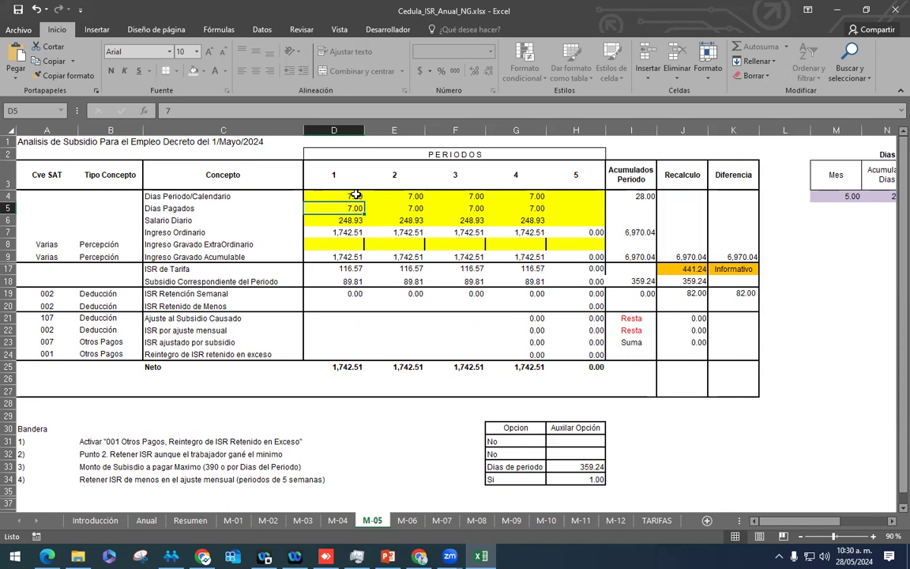
pyautogui.click(357, 194)
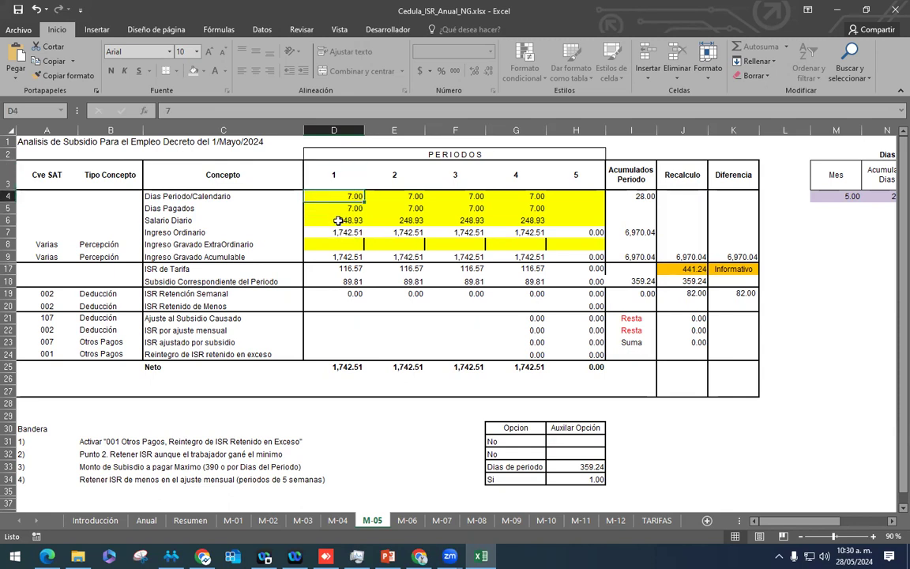
pyautogui.click(339, 220)
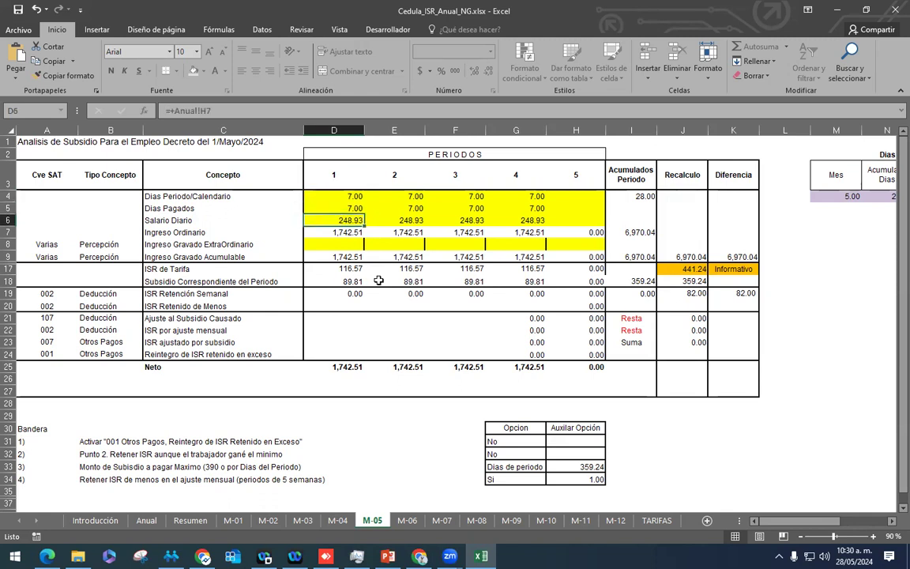
pyautogui.press('Down')
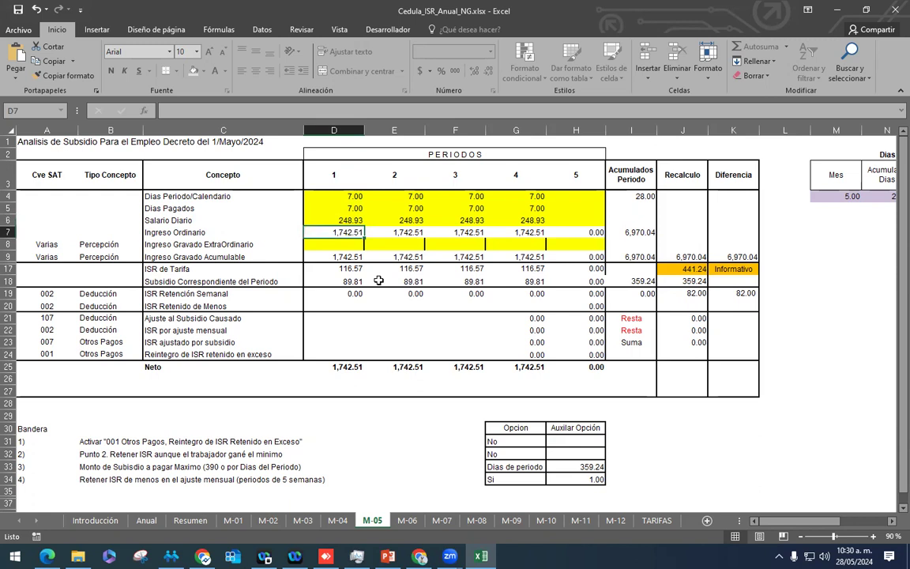
pyautogui.press('Down')
pyautogui.press('Down')
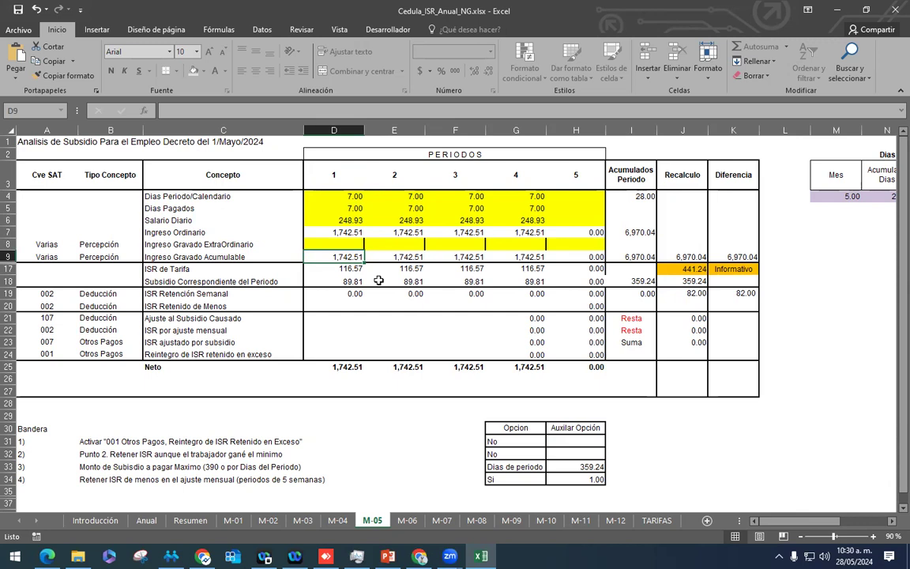
pyautogui.press('Down')
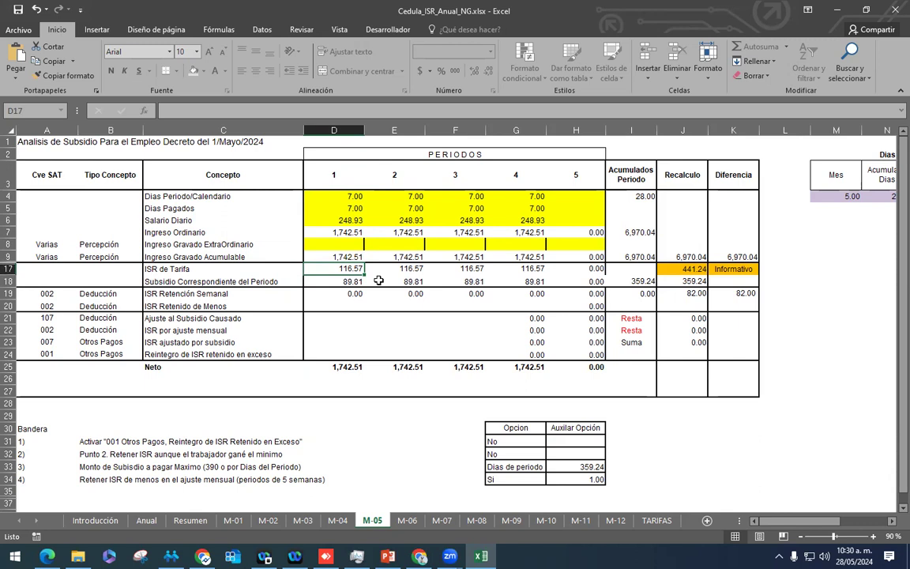
pyautogui.press('Down')
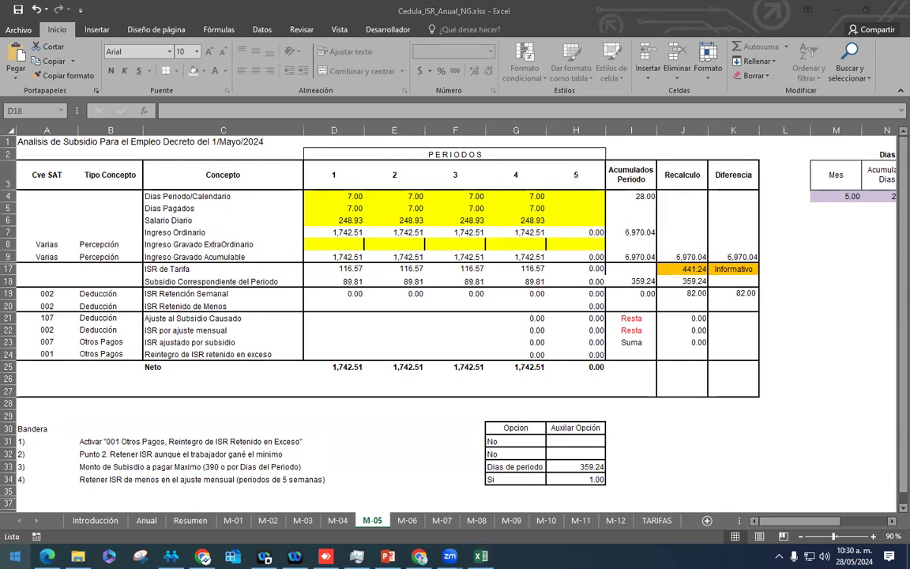
pyautogui.press('super')
pyautogui.write('ca')
pyautogui.click(119, 259)
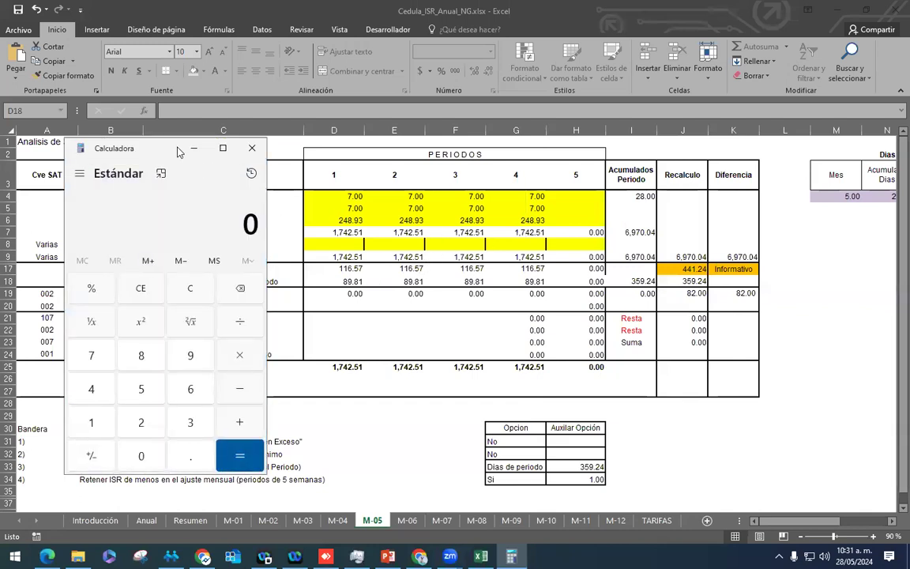
pyautogui.moveTo(178, 151); pyautogui.dragTo(650, 157)
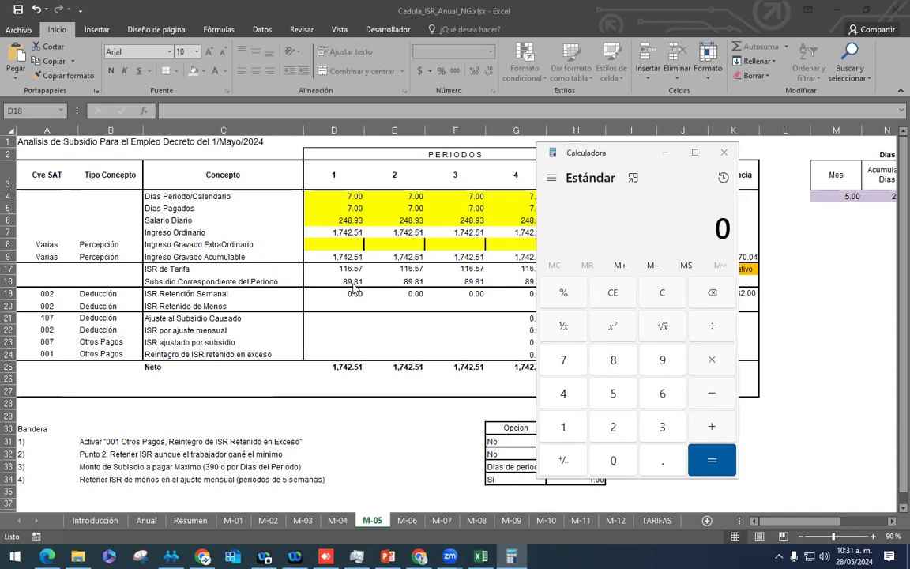
pyautogui.hotkey('alt', 'Tab')
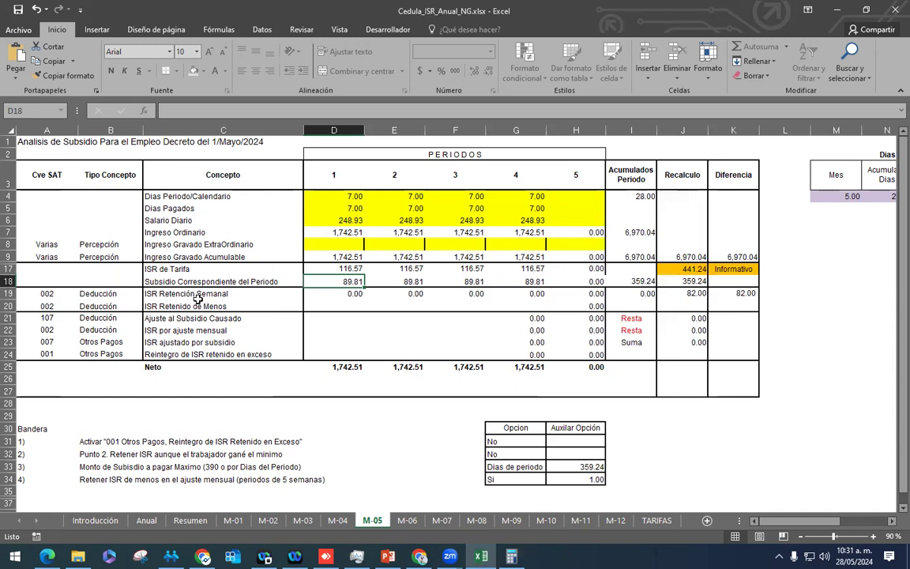
# Step: Review M-05 period 1: ISR de Tarifa 116.57, subsidy 89.81, weekly withholding 0.00
pyautogui.click(348, 294)
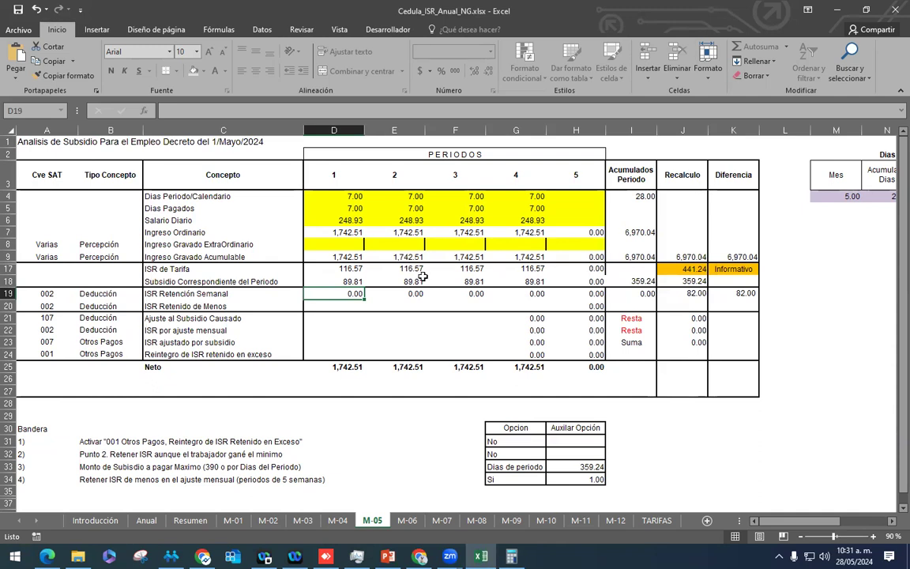
pyautogui.click(348, 221)
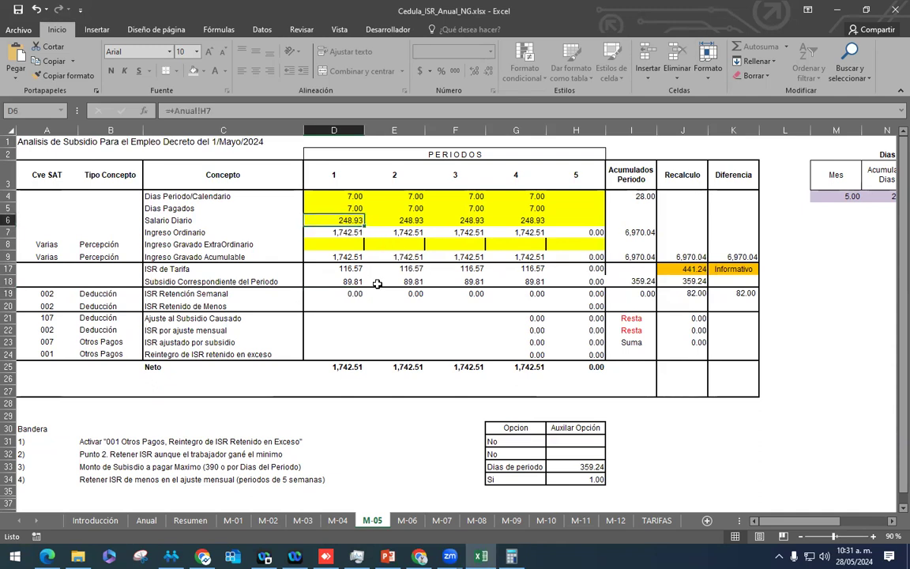
pyautogui.click(336, 269)
pyautogui.click(350, 280)
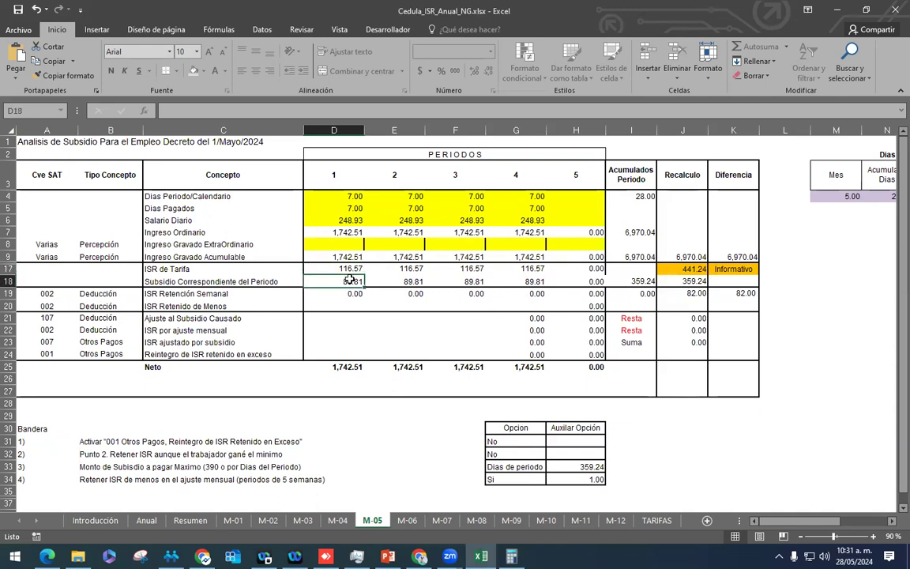
pyautogui.click(348, 270)
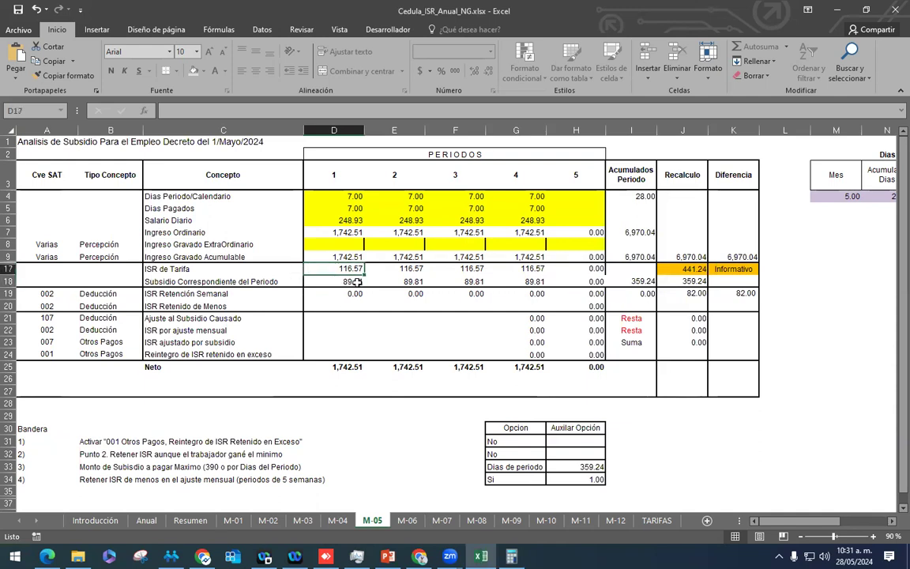
pyautogui.click(355, 282)
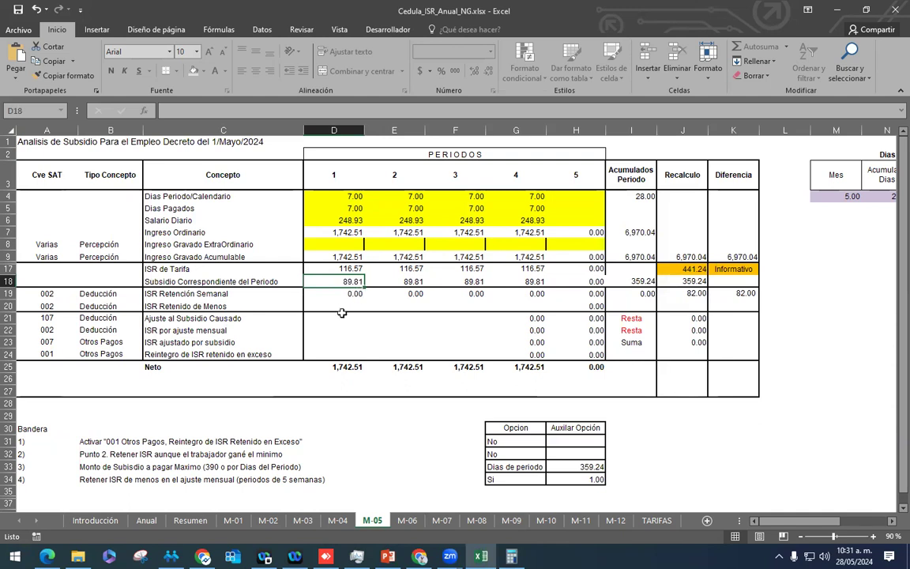
pyautogui.click(351, 293)
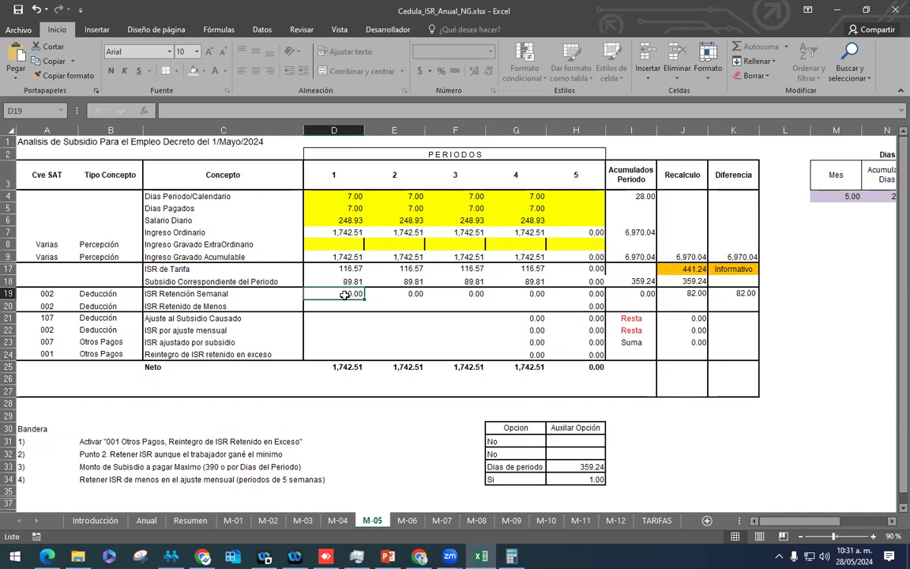
pyautogui.click(146, 521)
# Step: Restore the Anual daily analysis salary in H7 to 250
pyautogui.click(664, 224)
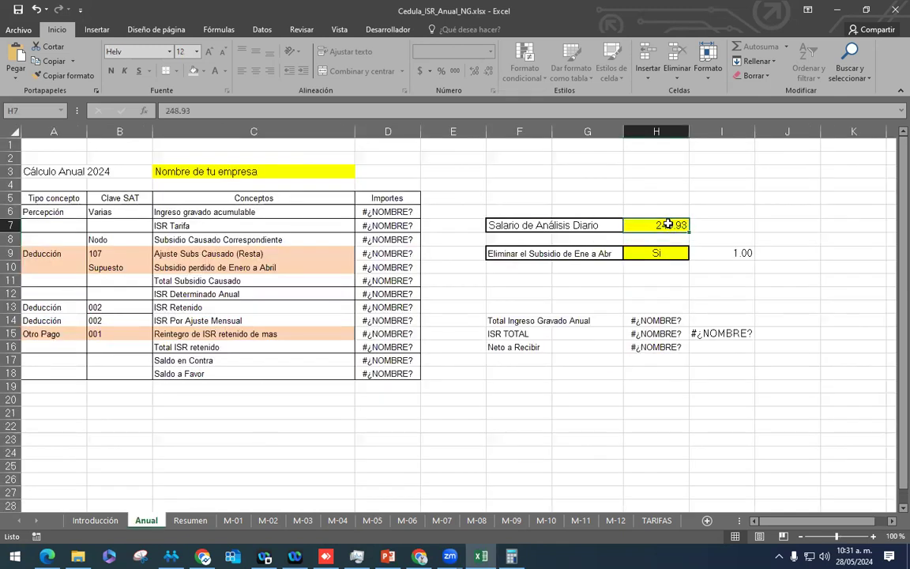
pyautogui.write('250')
pyautogui.press('Return')
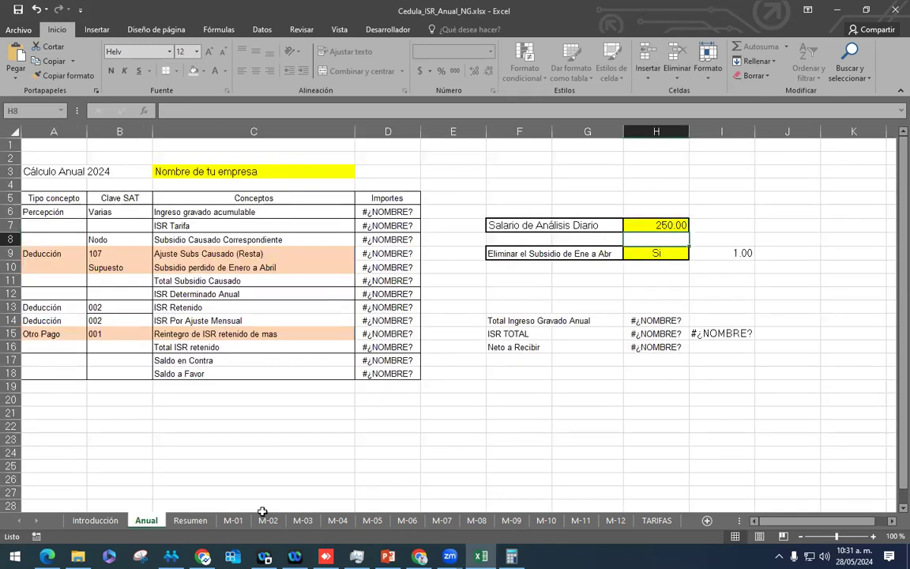
# Step: Review M-05 period 1's recalculated ISR de Tarifa, subsidy and 27.57 weekly withholding
pyautogui.click(370, 522)
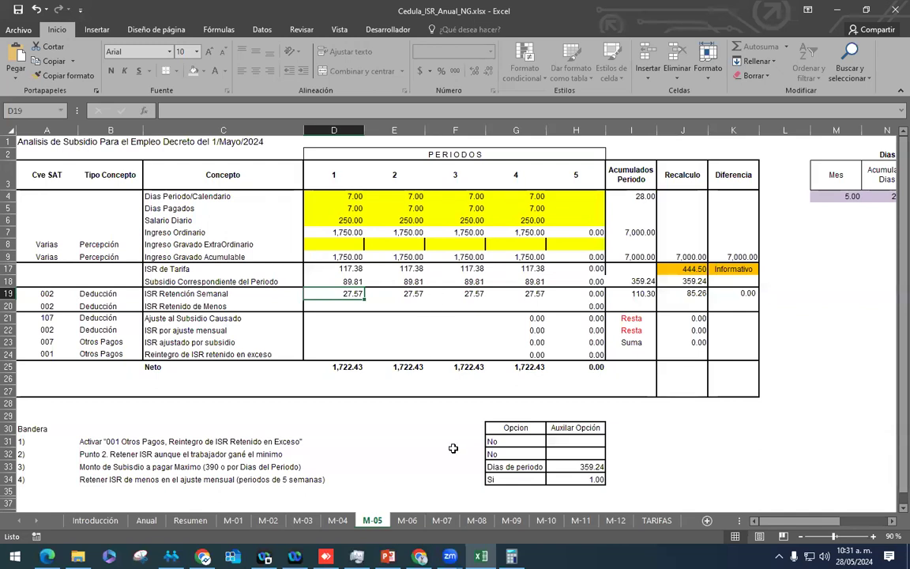
pyautogui.click(348, 258)
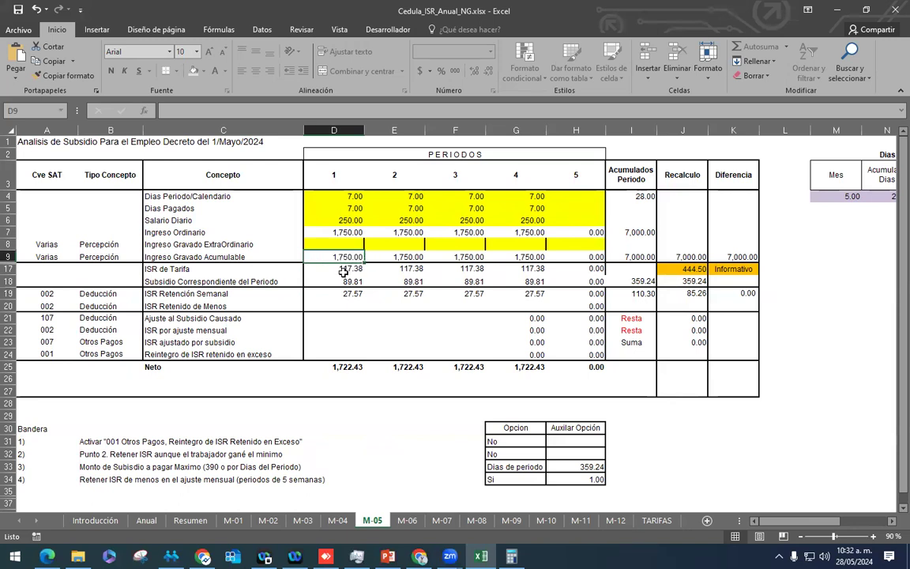
pyautogui.press('Down')
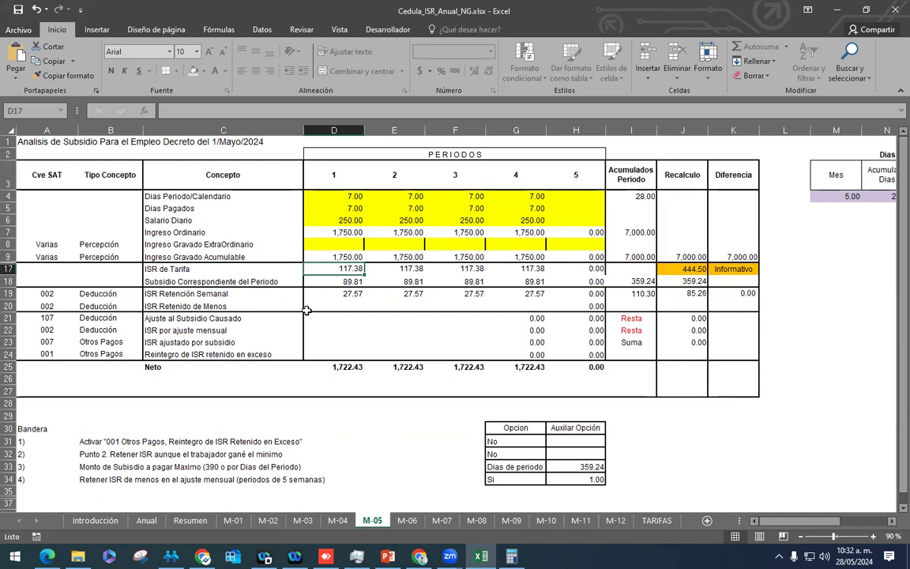
pyautogui.click(332, 278)
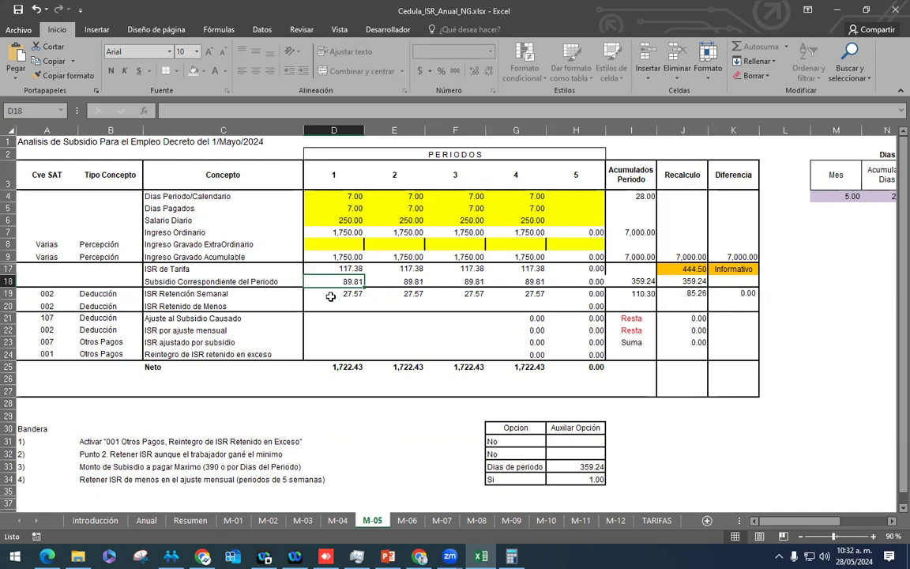
pyautogui.click(312, 293)
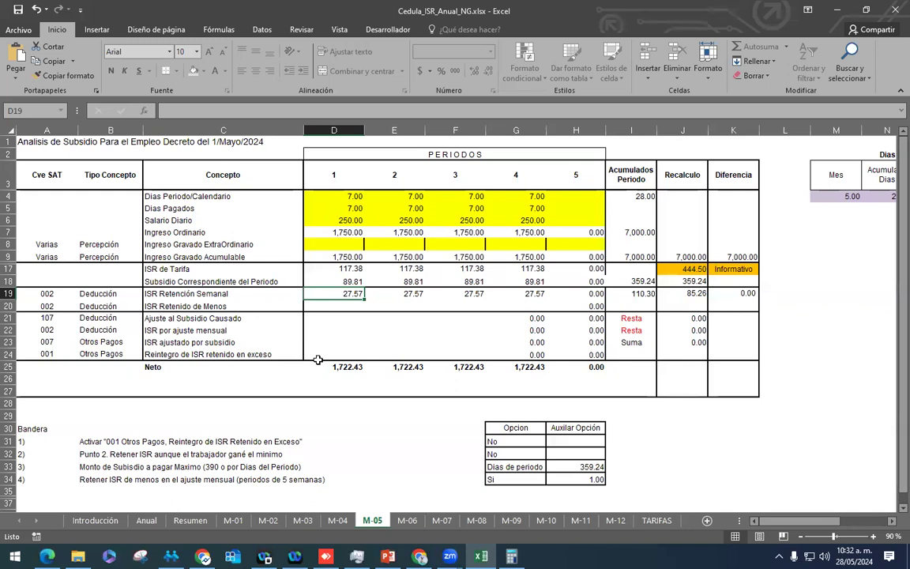
pyautogui.click(348, 268)
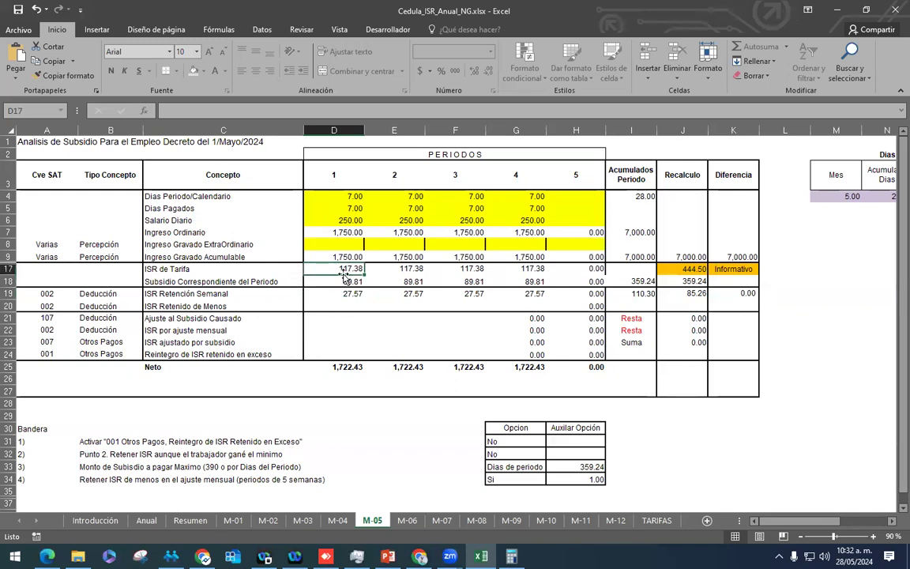
pyautogui.click(345, 281)
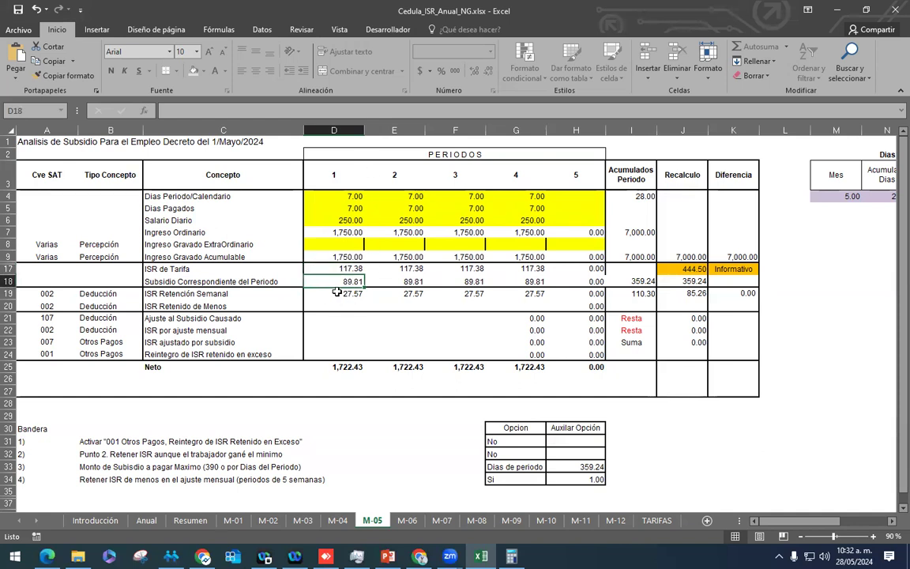
pyautogui.click(348, 293)
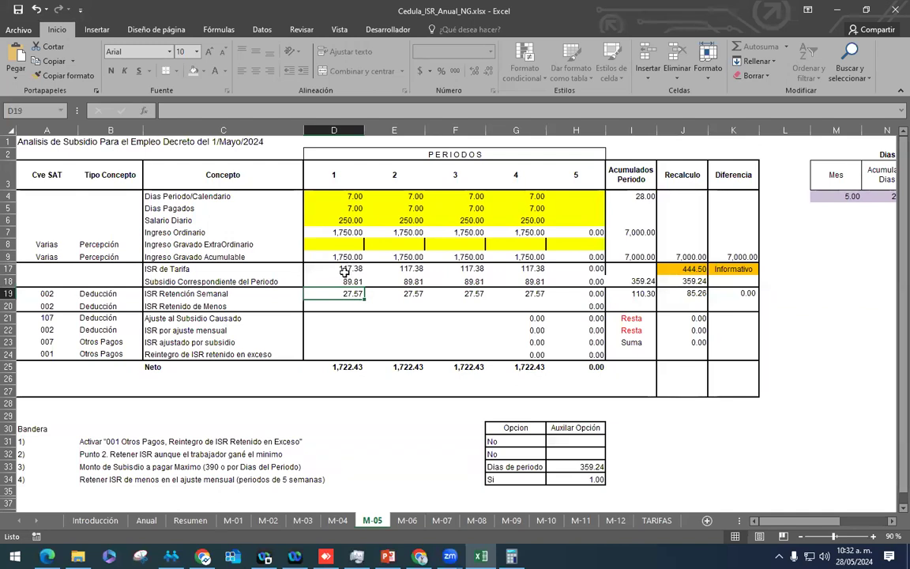
pyautogui.click(345, 269)
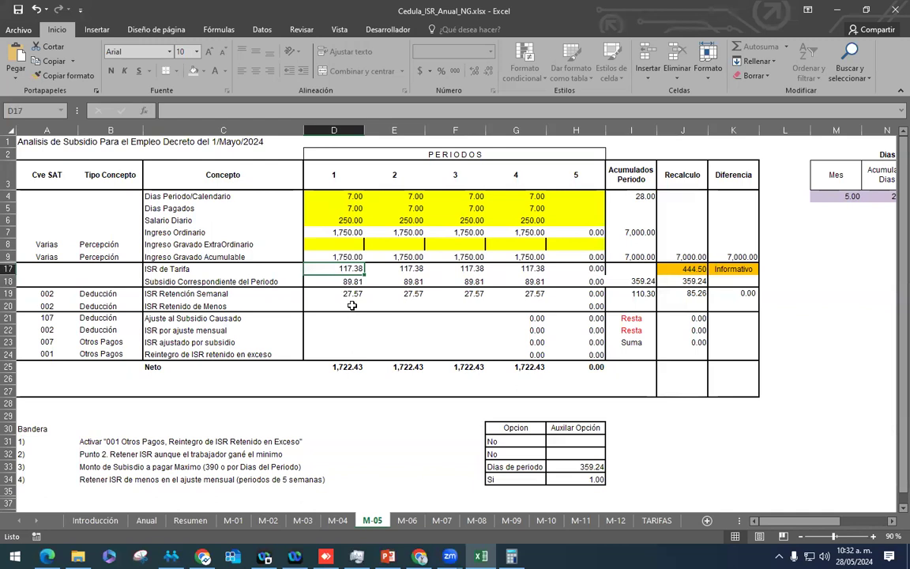
pyautogui.click(350, 294)
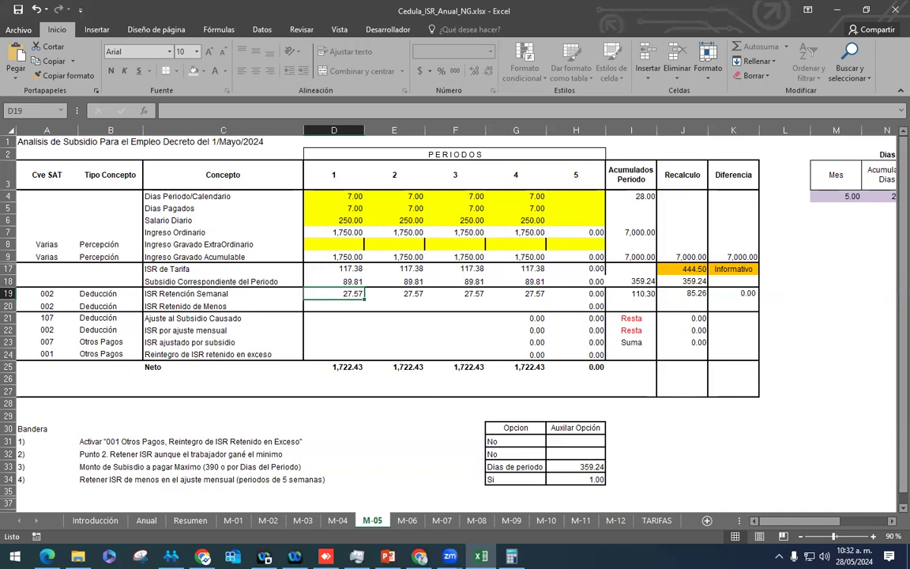
pyautogui.click(512, 557)
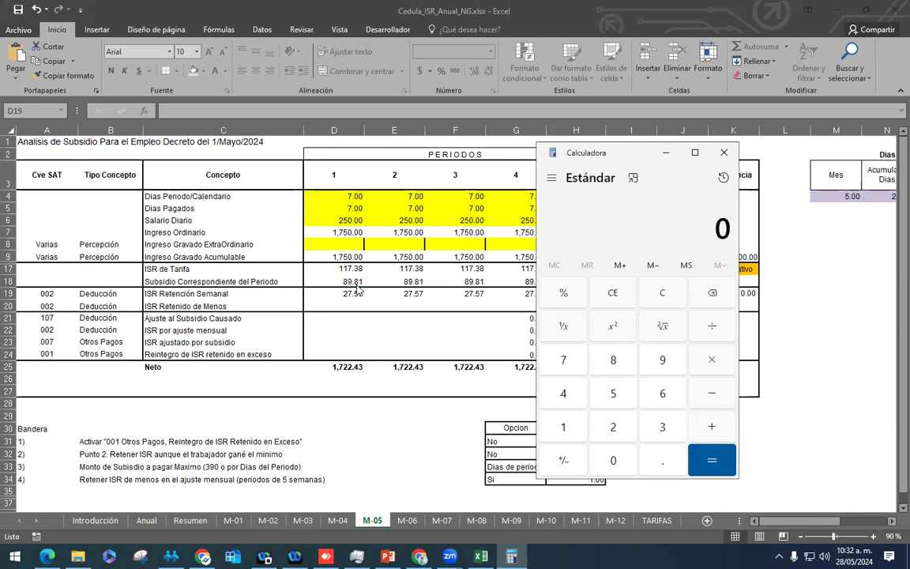
# Step: In Calculator, compute 390 ÷ 30.4 × 7 ≈ 89.80 to verify the weekly subsidy
pyautogui.click(622, 431)
pyautogui.press('Escape')
pyautogui.write('390')
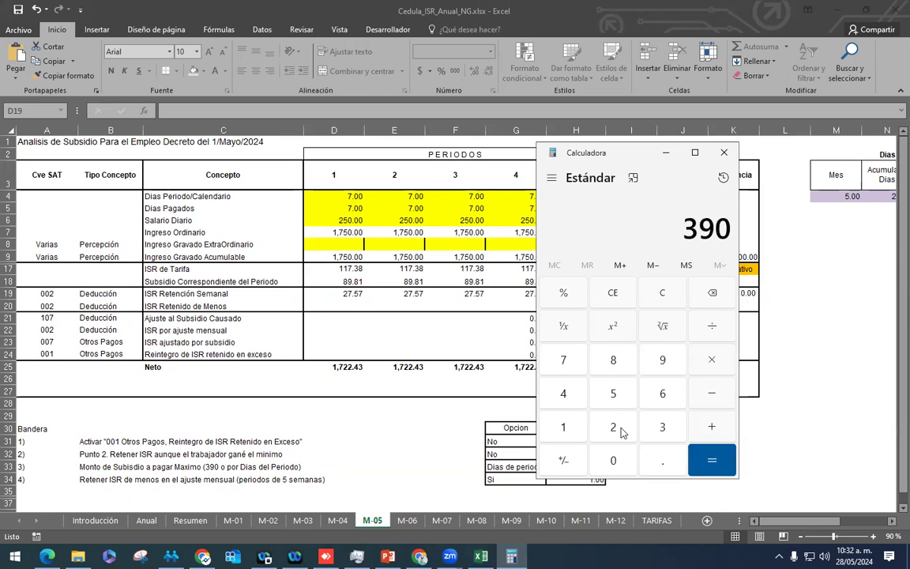
pyautogui.press('/')
pyautogui.write('30.4')
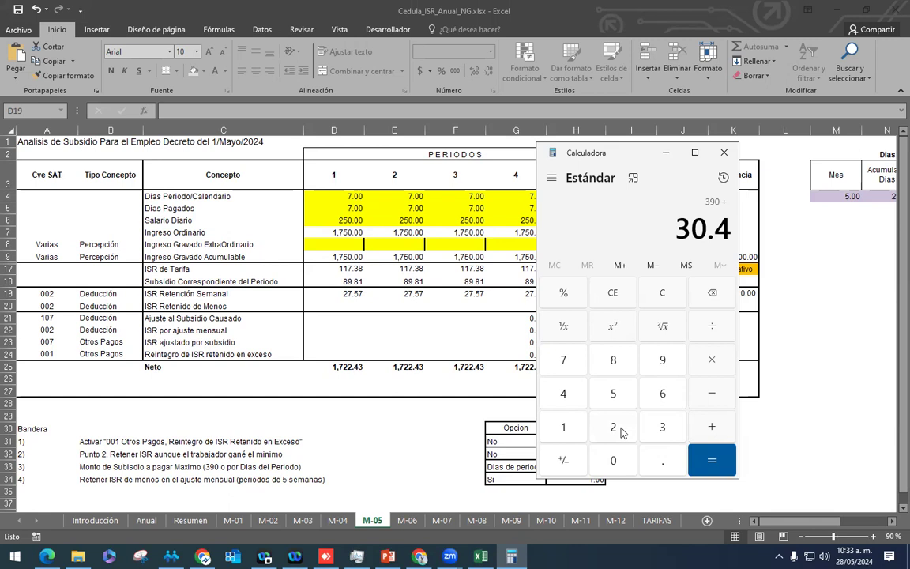
pyautogui.press('Return')
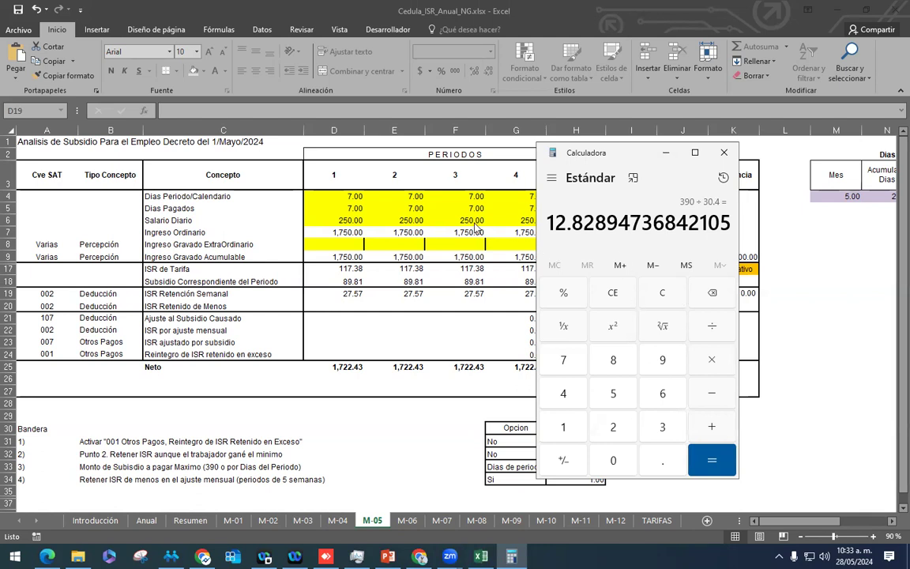
pyautogui.press('*')
pyautogui.press('7')
pyautogui.press('Return')
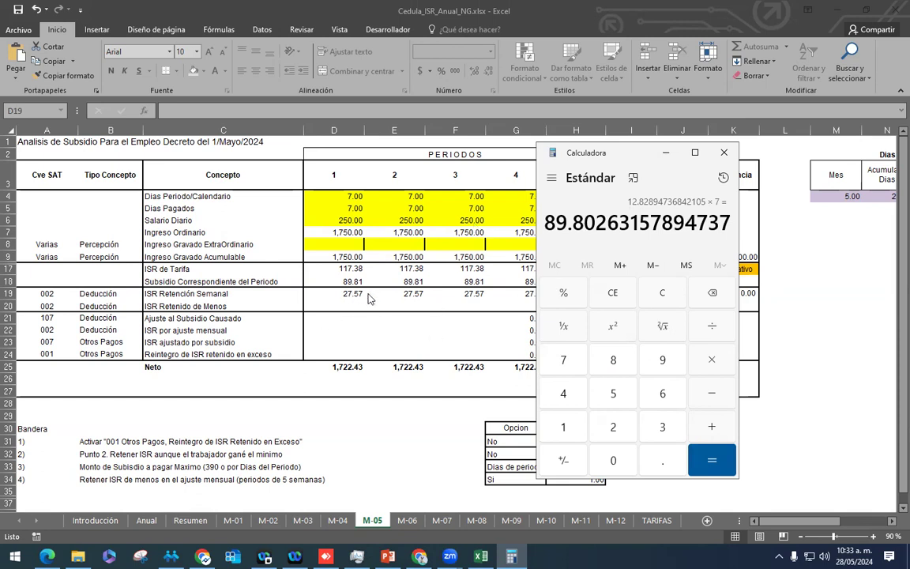
pyautogui.click(348, 297)
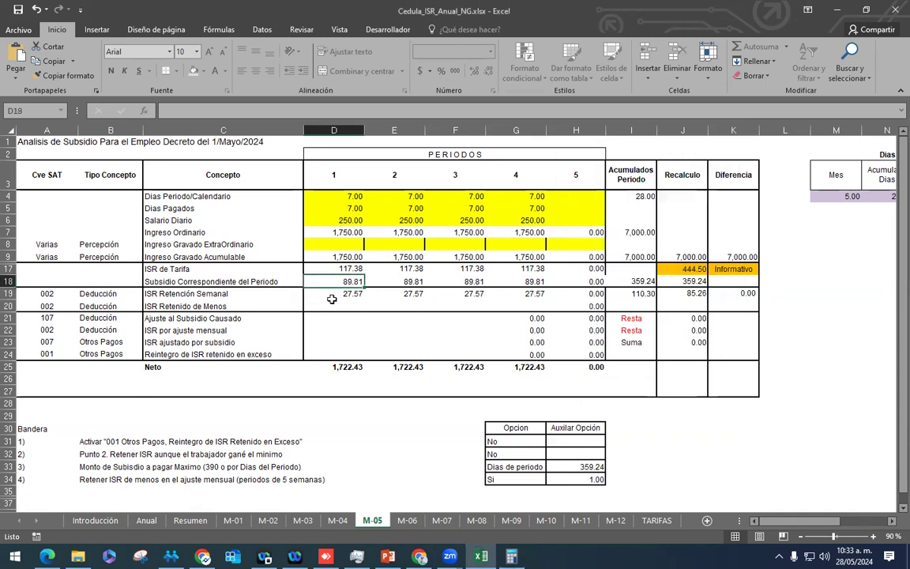
pyautogui.click(348, 297)
pyautogui.click(351, 283)
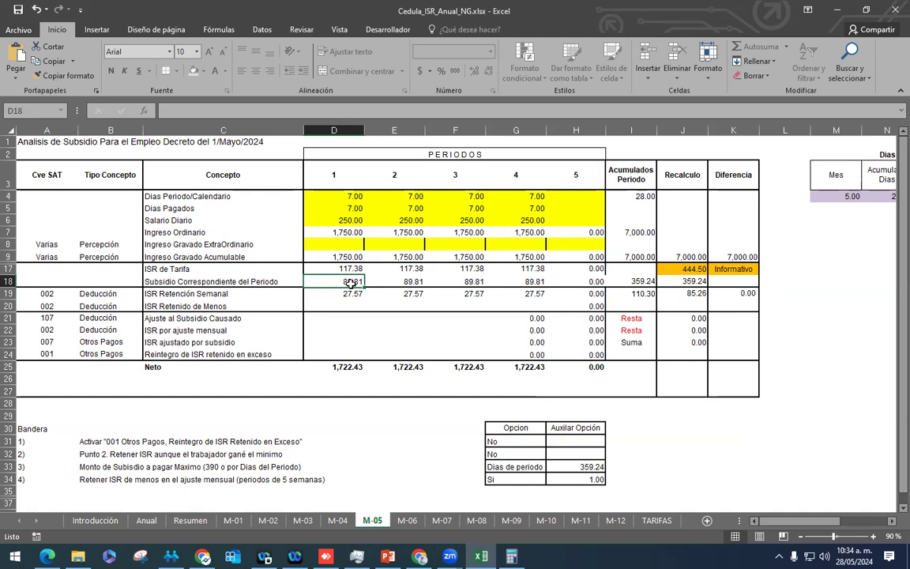
pyautogui.click(353, 209)
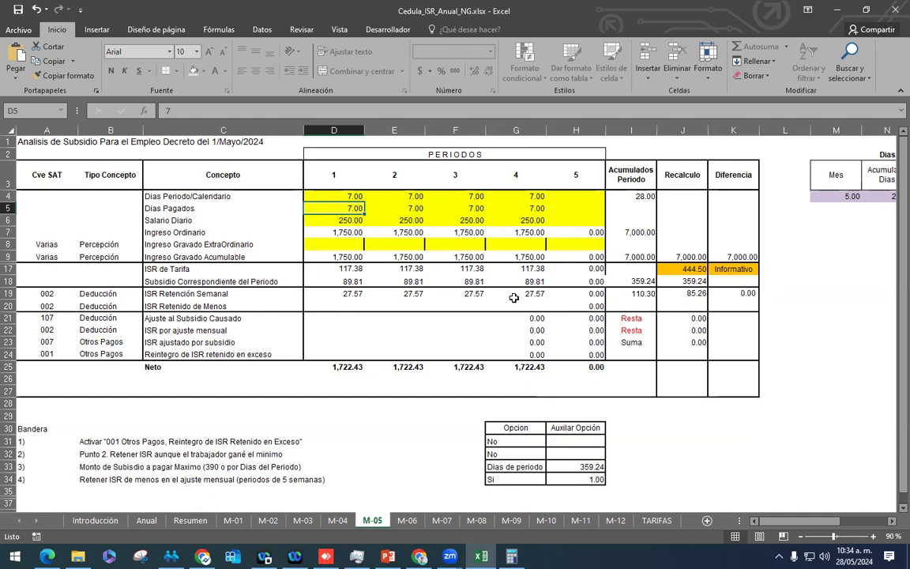
# Step: Enter 4 paid days for period 1 and check its 56.30 tariff ISR, subsidy and 0.00 withholding
pyautogui.write('4')
pyautogui.press('Return')
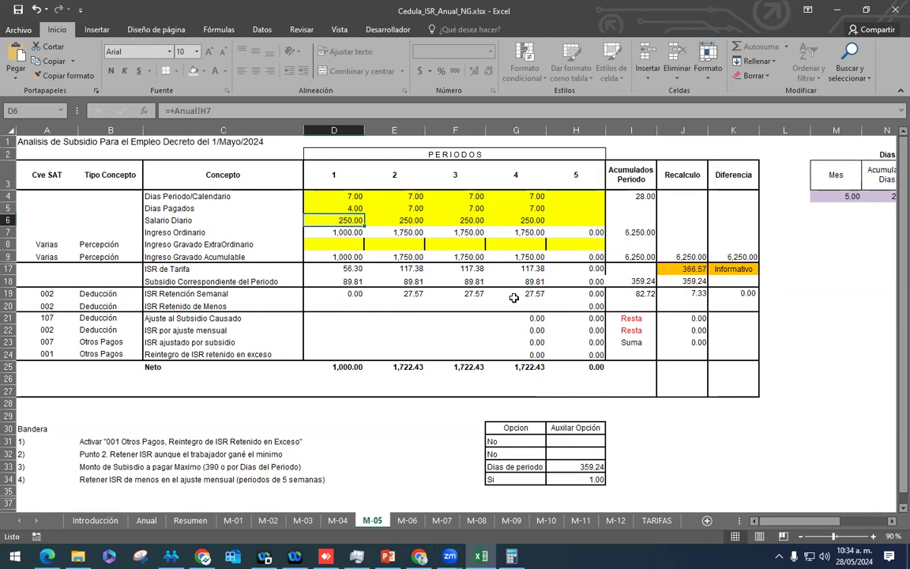
pyautogui.click(352, 270)
pyautogui.click(353, 282)
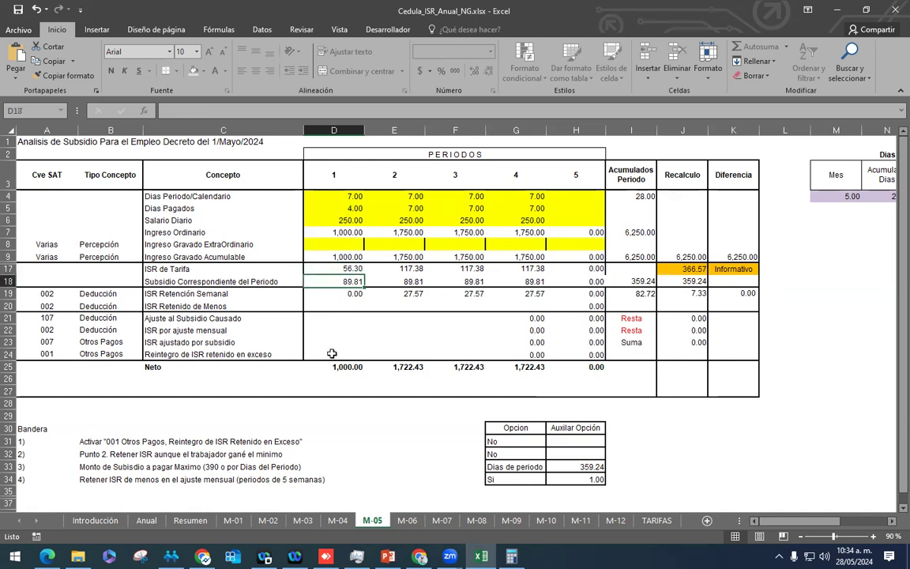
pyautogui.click(346, 297)
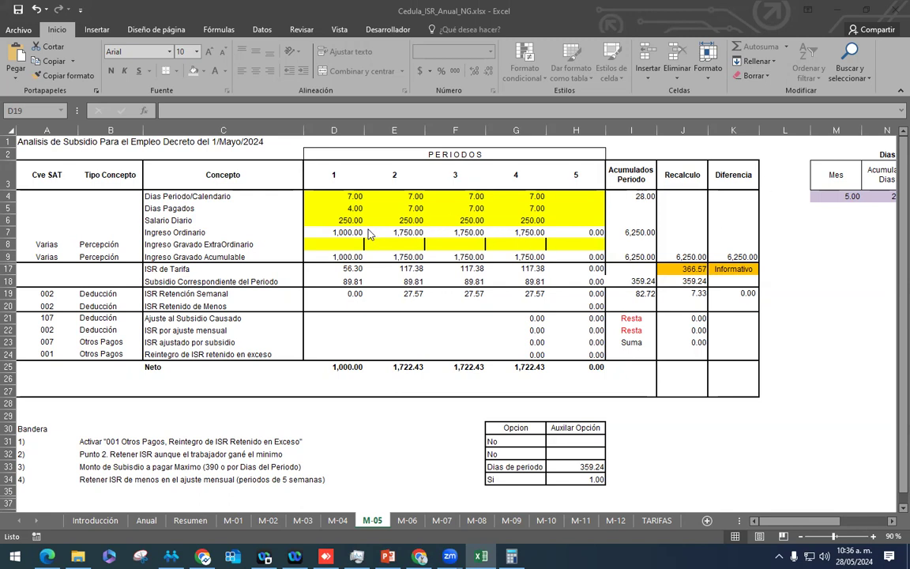
# Step: Inspect period 1's daily salary source and 1,000.00 Ingreso Ordinario, then select paid days D5
pyautogui.click(316, 220)
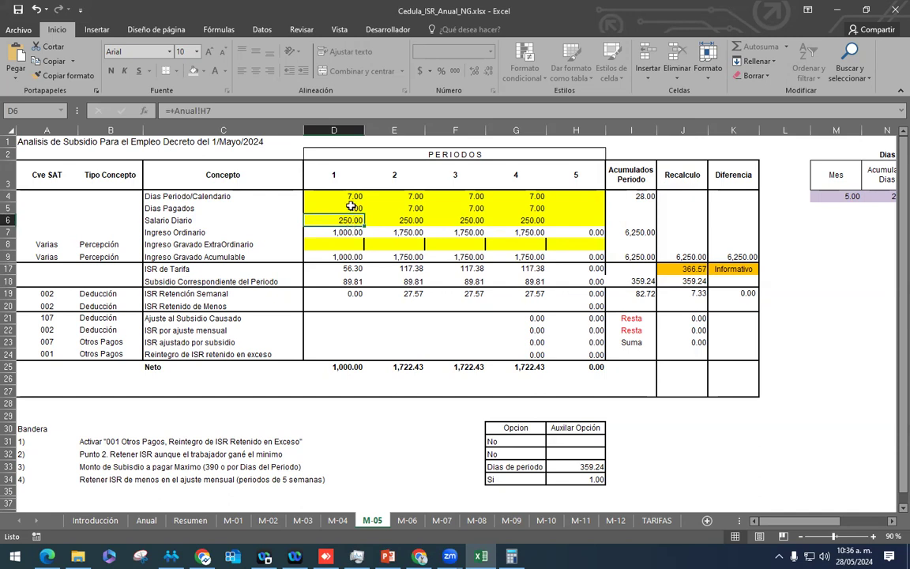
pyautogui.click(351, 232)
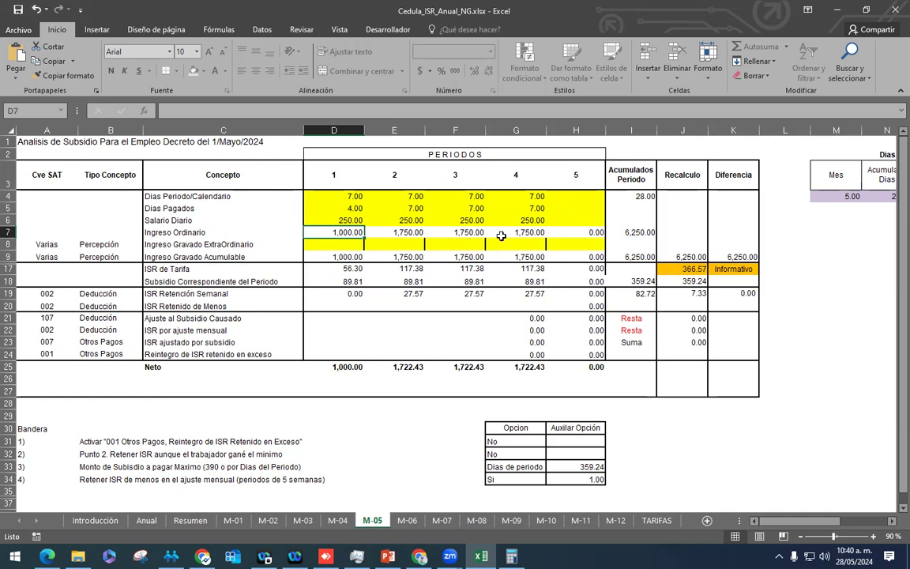
pyautogui.click(353, 208)
# Step: Set period 1 back to 7 paid days and review the 7,000.00 accumulated total and K7 difference
pyautogui.write('7')
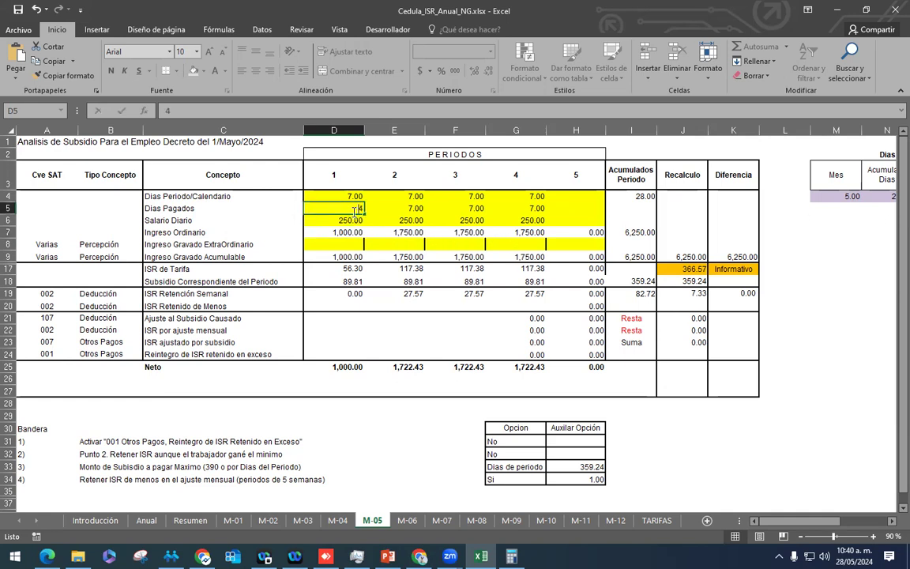
pyautogui.press('Return')
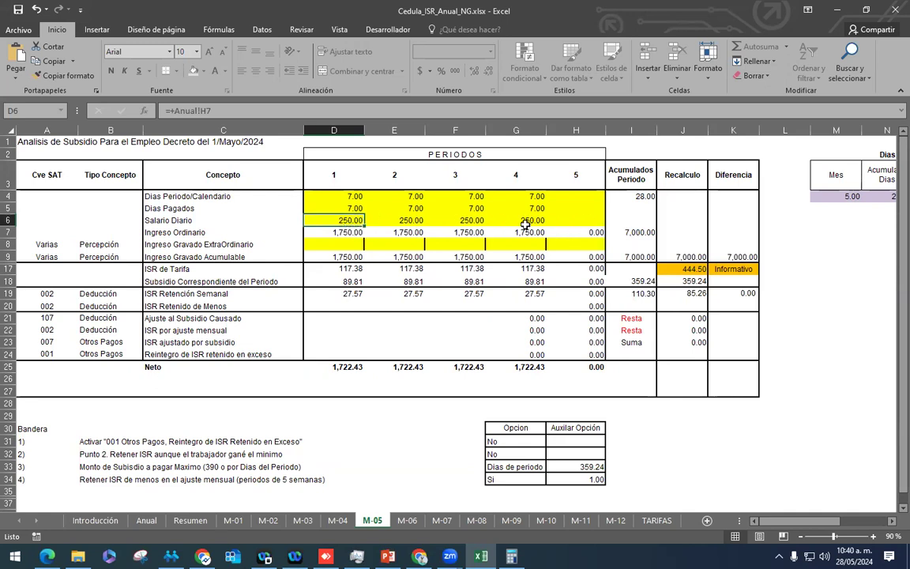
pyautogui.click(625, 233)
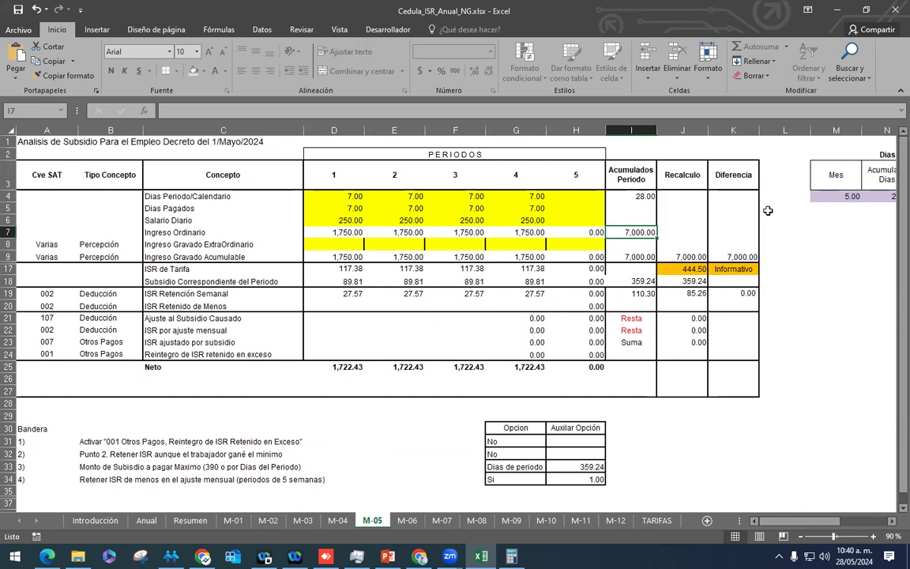
pyautogui.click(737, 235)
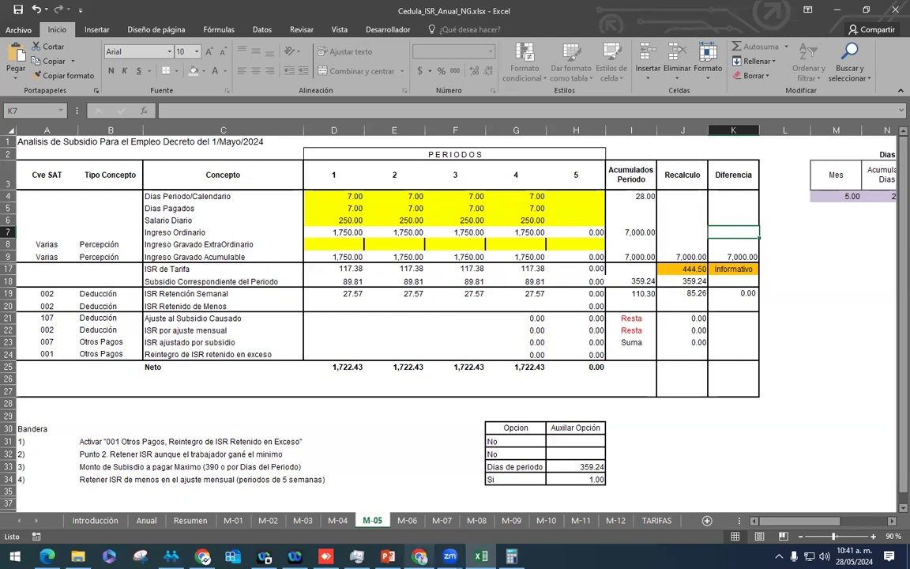
pyautogui.click(388, 556)
pyautogui.click(91, 314)
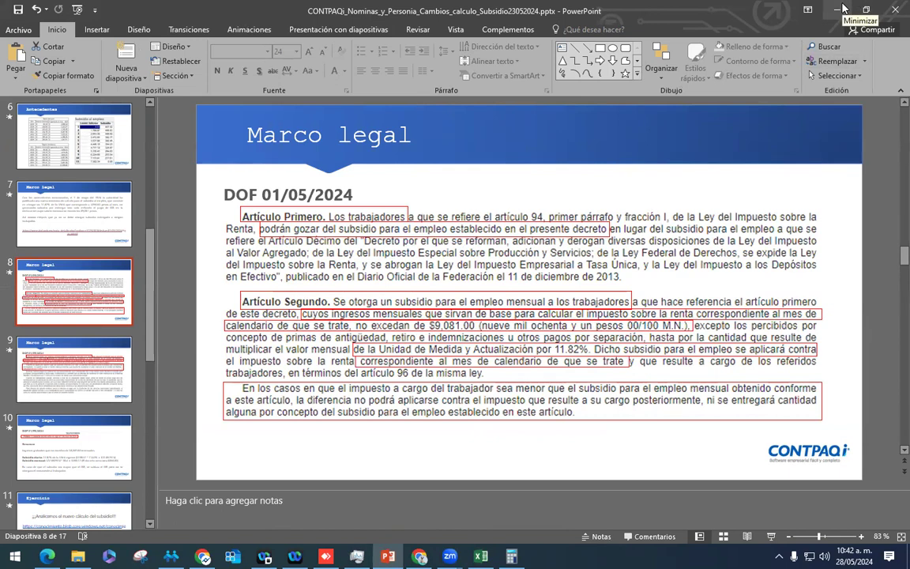
pyautogui.click(77, 369)
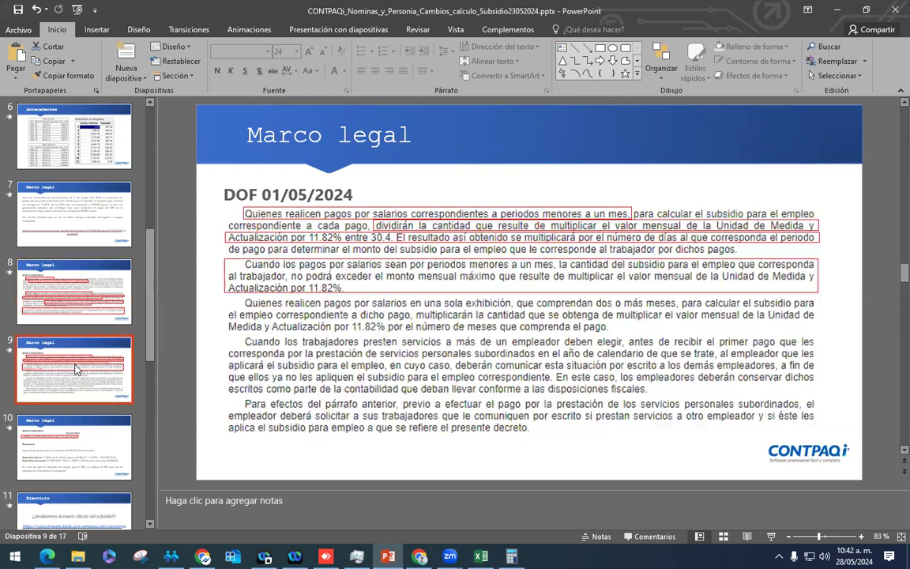
pyautogui.click(79, 286)
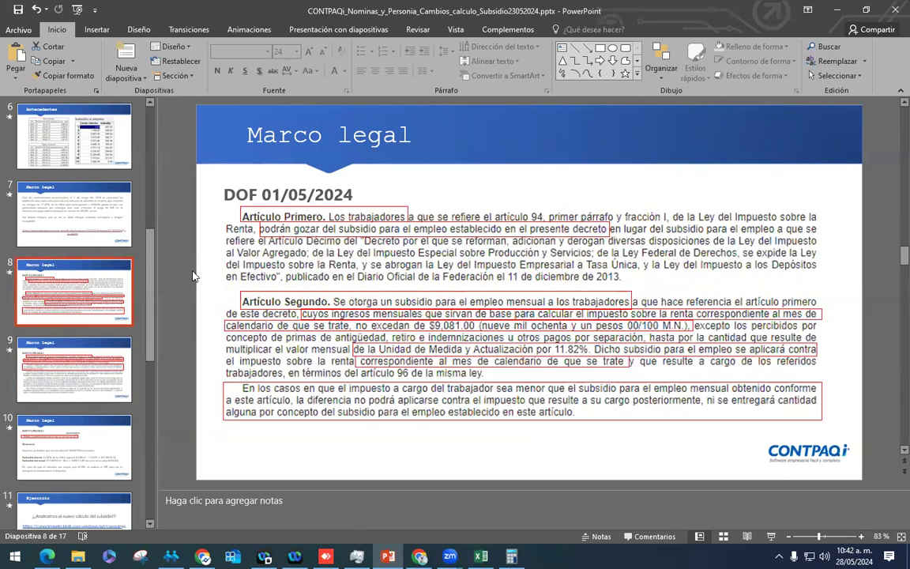
pyautogui.click(839, 9)
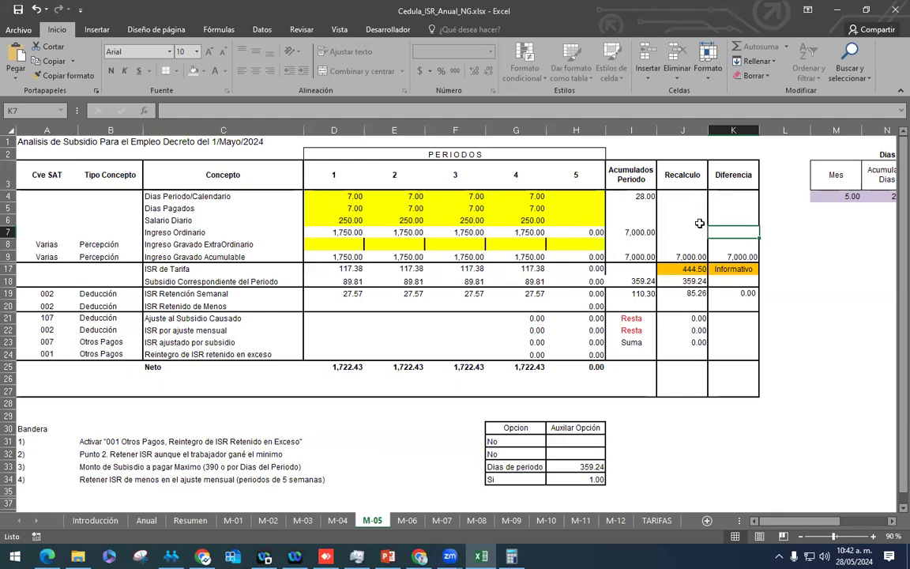
# Step: Check the ISR de Tarifa in H17 and select period 1's paid days in D5
pyautogui.click(569, 265)
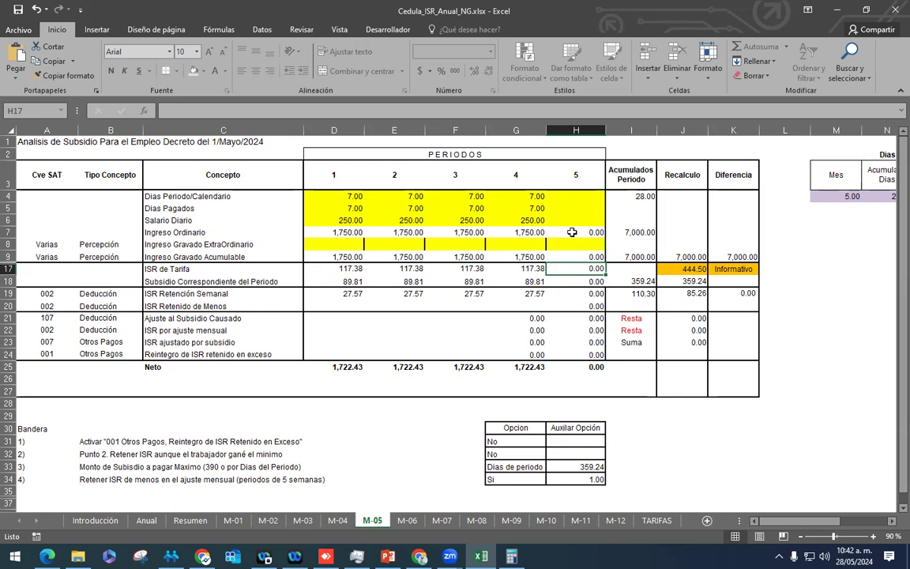
pyautogui.click(348, 209)
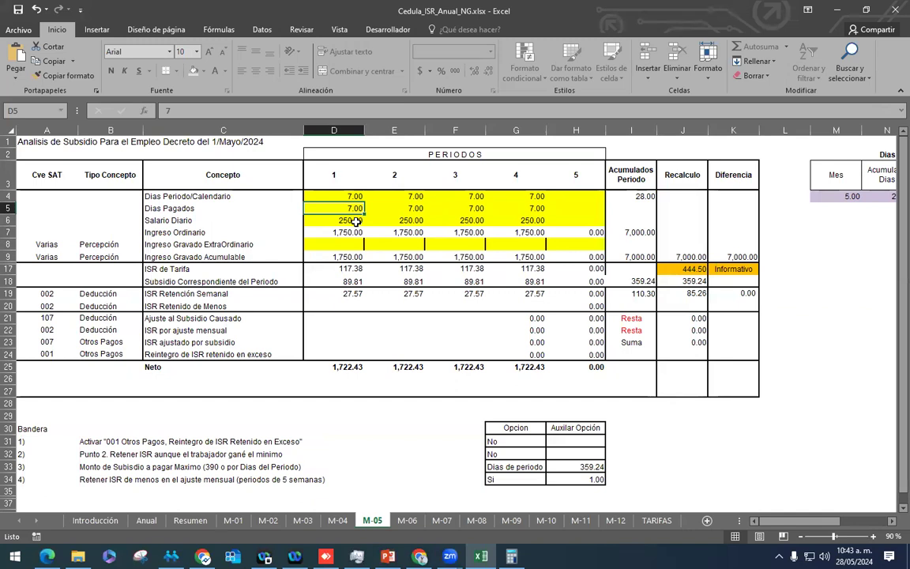
# Step: Set period 1's paid days in D5 to 4 and review its recalculated tariff ISR, subsidy and 0.00 retention
pyautogui.write('4')
pyautogui.press('Return')
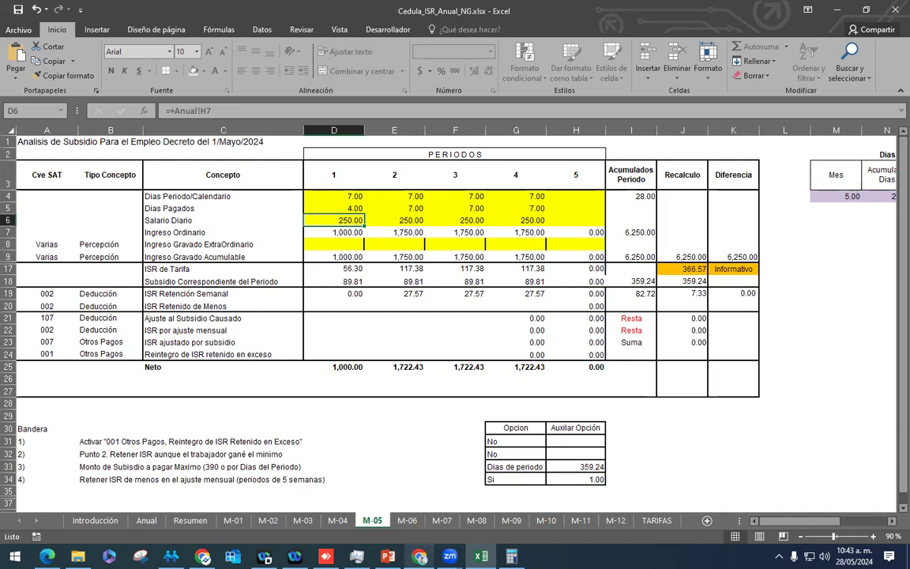
pyautogui.click(346, 268)
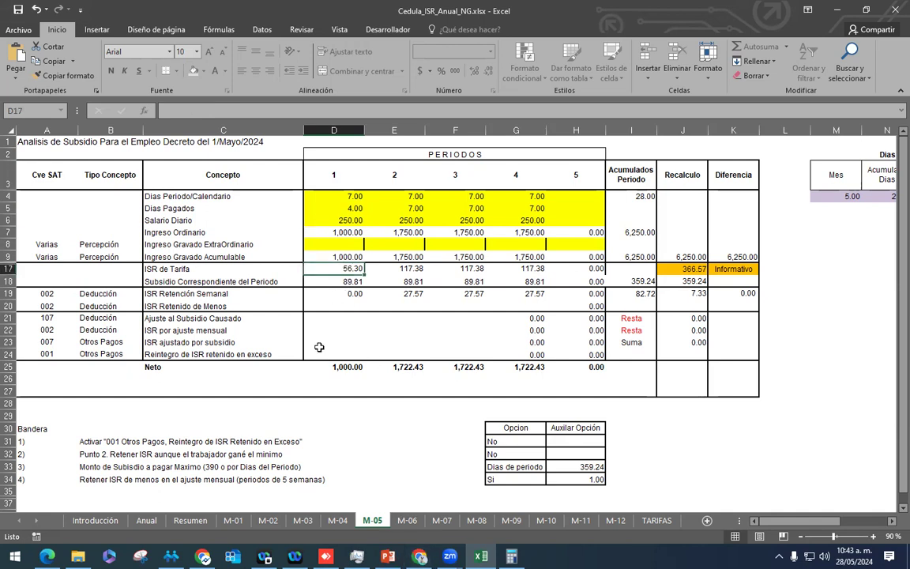
pyautogui.click(308, 281)
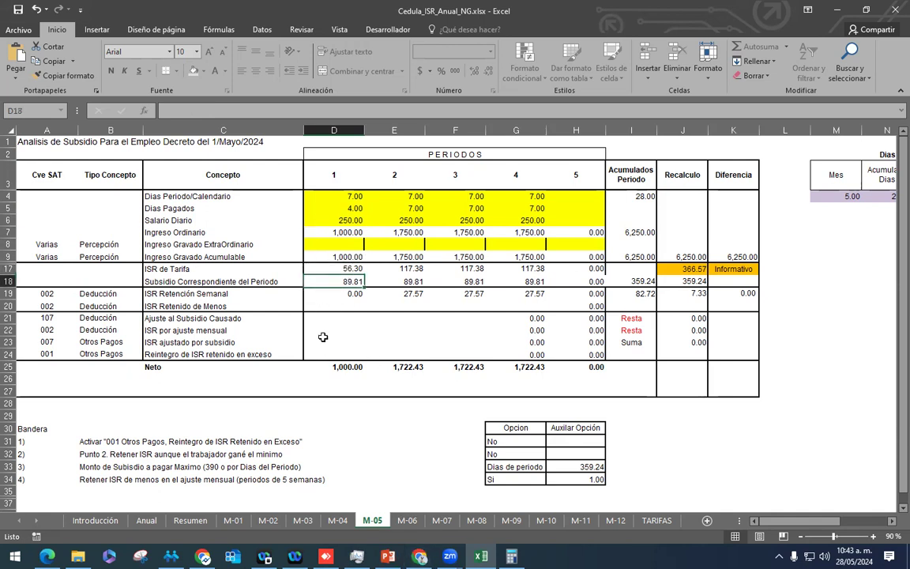
pyautogui.click(357, 294)
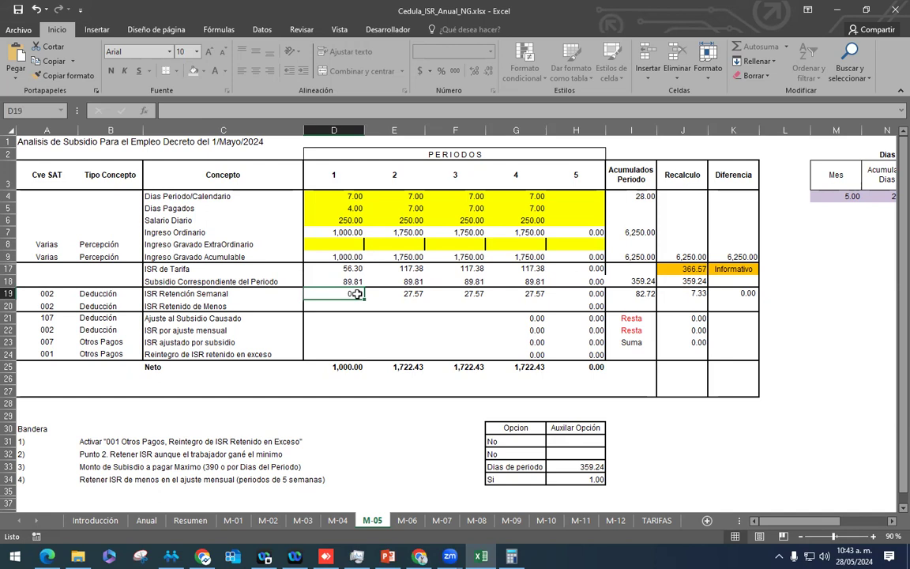
pyautogui.click(350, 268)
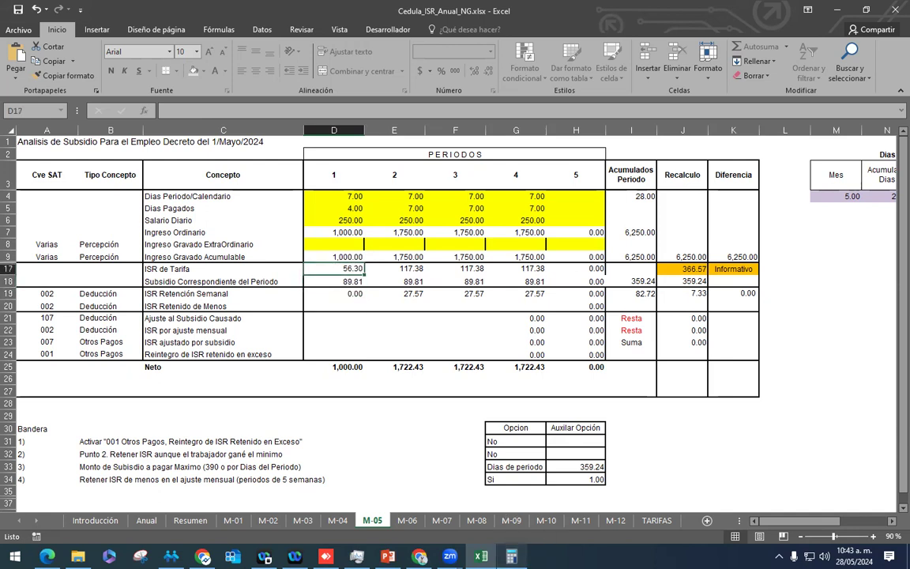
pyautogui.hotkey('alt', 'Tab')
# Step: Compute 56.3 − 89.81 = −33.51 in the calculator, then recheck period 1's weekly retention in Excel
pyautogui.write('56.')
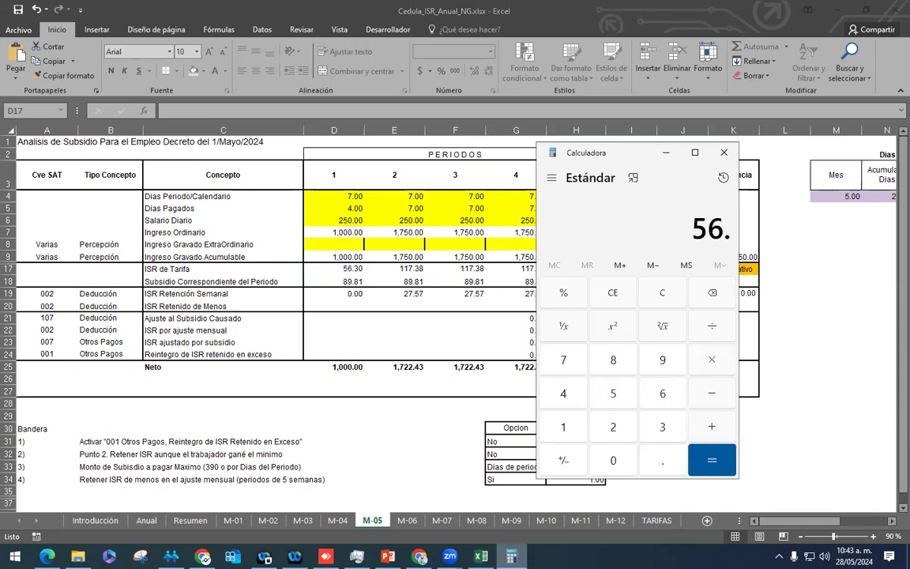
pyautogui.write('3 - 89.81')
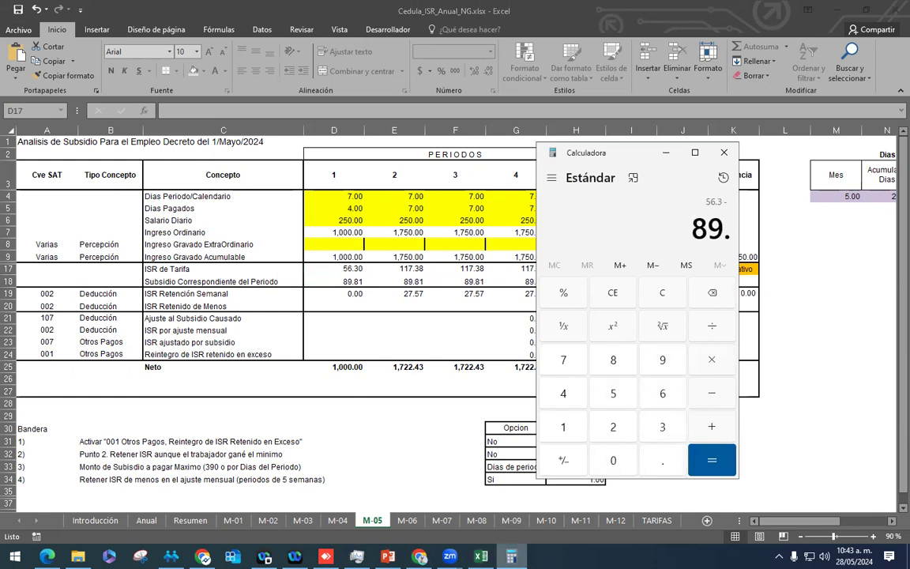
pyautogui.press('Return')
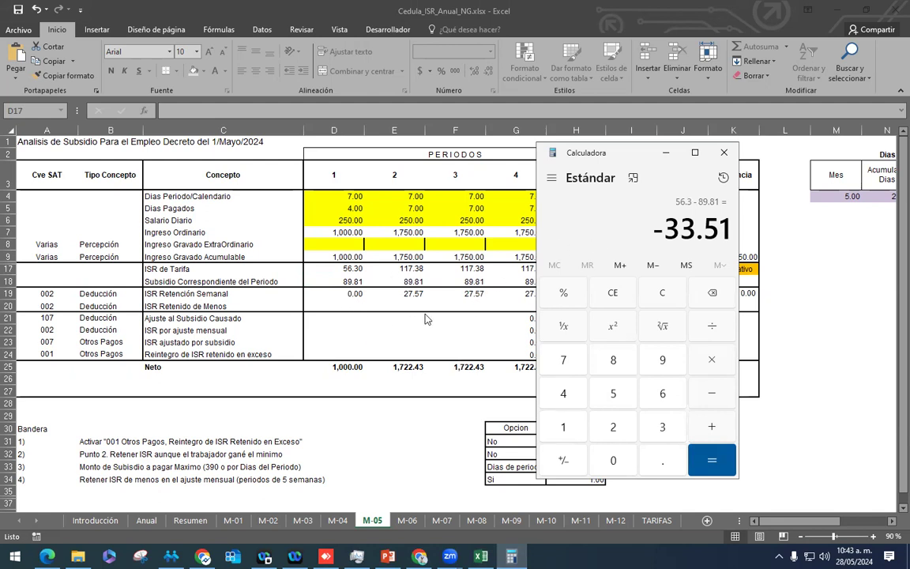
pyautogui.click(325, 267)
pyautogui.click(359, 293)
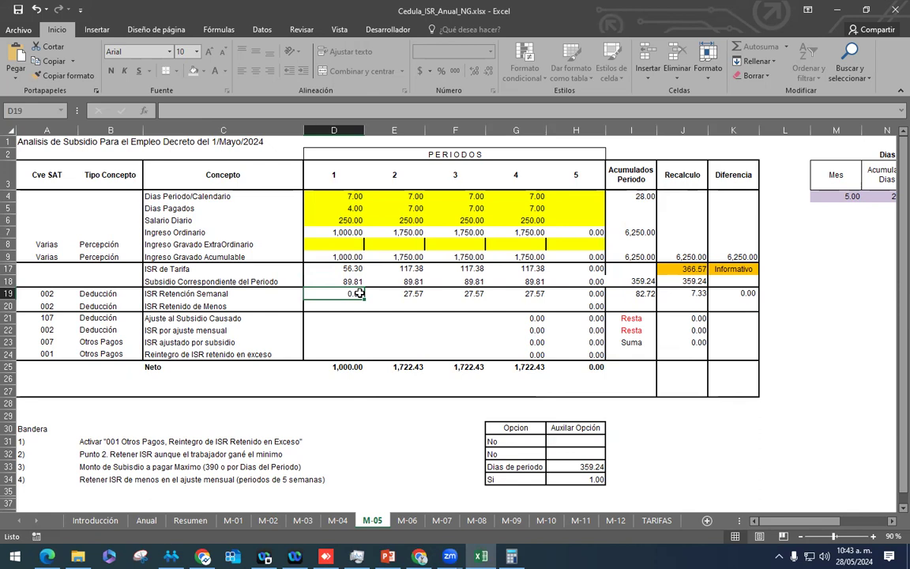
pyautogui.click(353, 209)
# Step: Enter 7 paid days in D5, restoring 1,750.00 income and 27.57 retention
pyautogui.write('7')
pyautogui.press('Return')
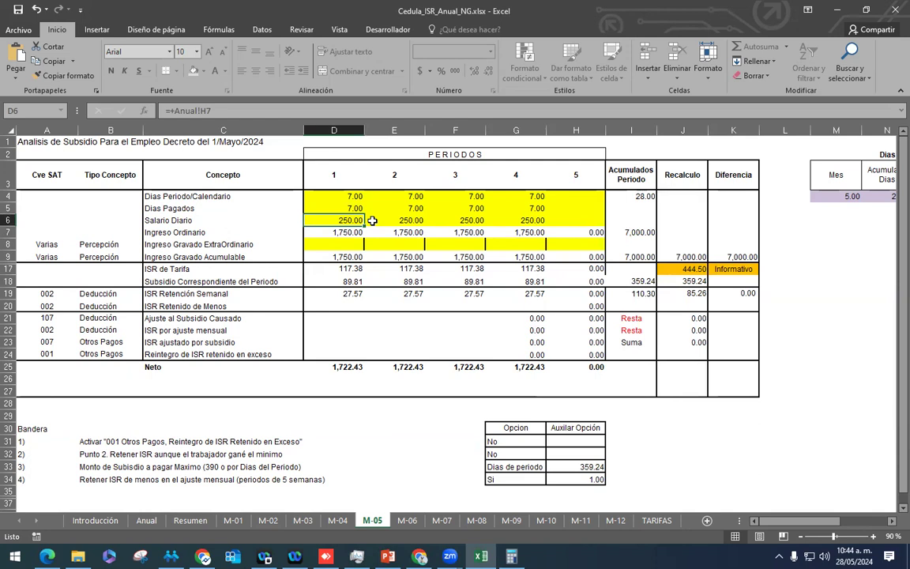
pyautogui.press('Down')
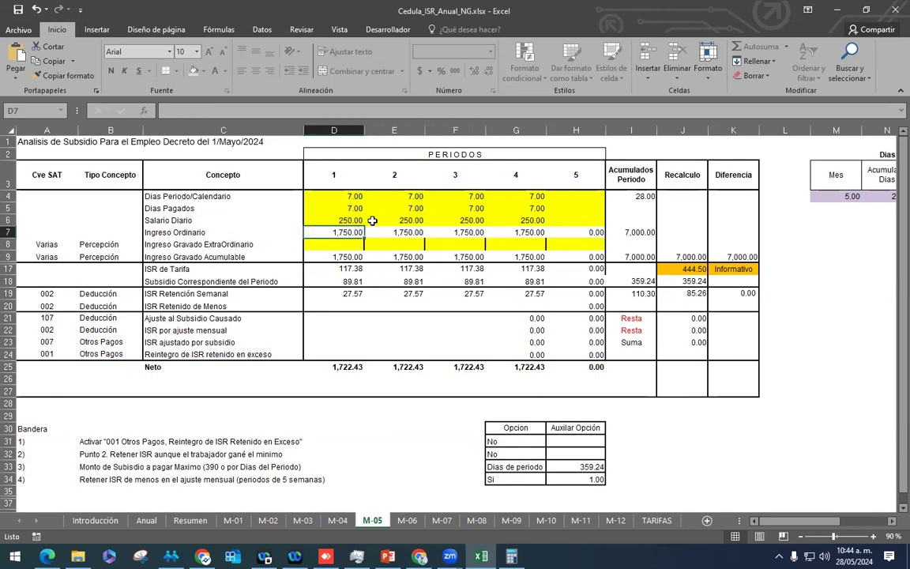
pyautogui.moveTo(340, 175); pyautogui.dragTo(351, 283)
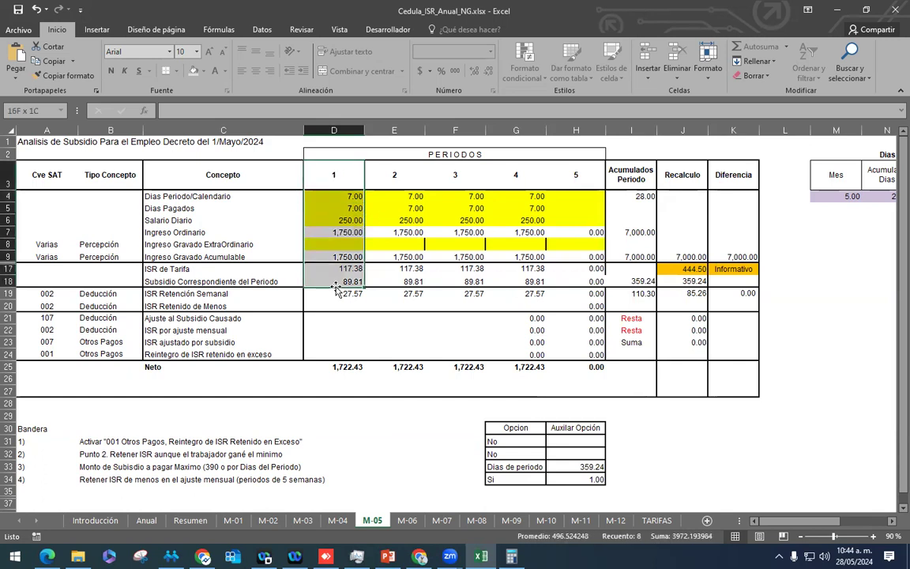
pyautogui.moveTo(349, 177); pyautogui.dragTo(360, 293)
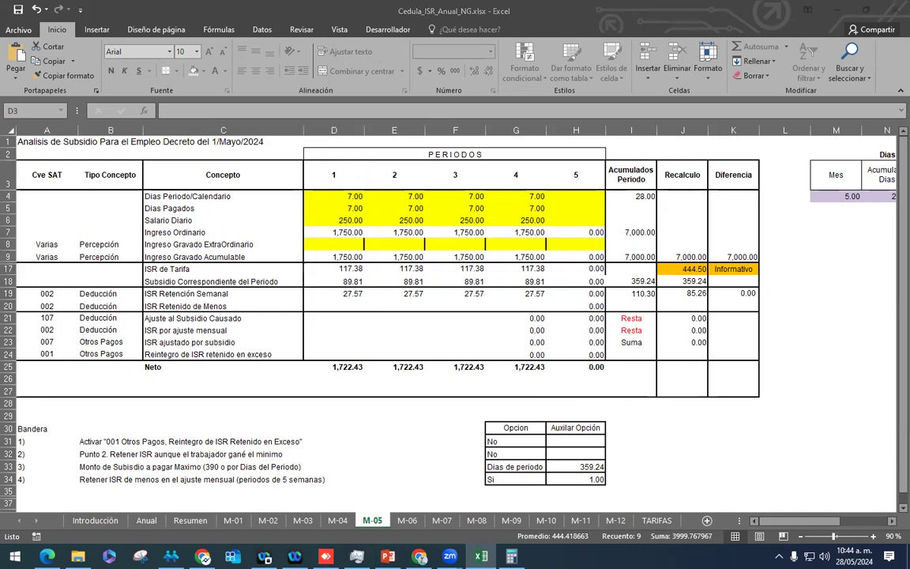
pyautogui.moveTo(340, 175); pyautogui.dragTo(348, 299)
pyautogui.moveTo(394, 177); pyautogui.dragTo(385, 305)
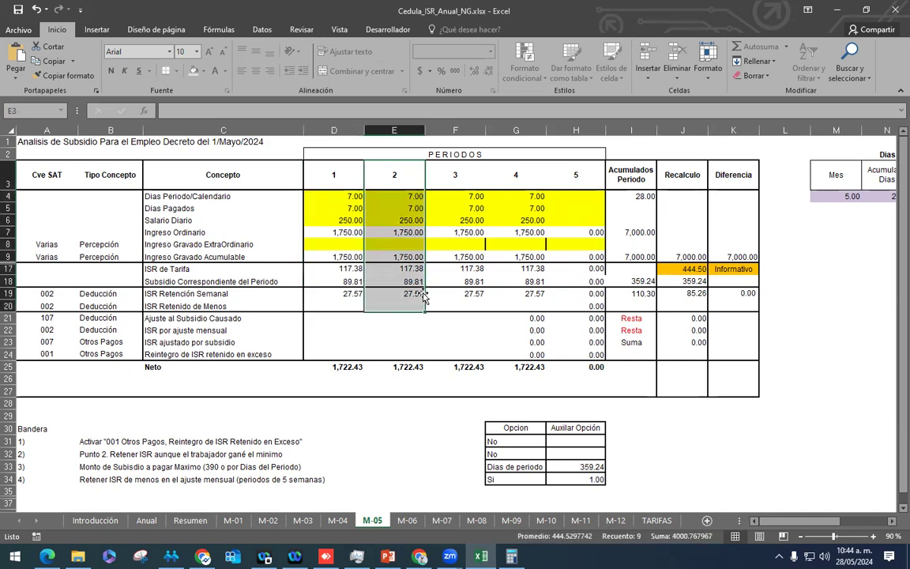
pyautogui.click(456, 244)
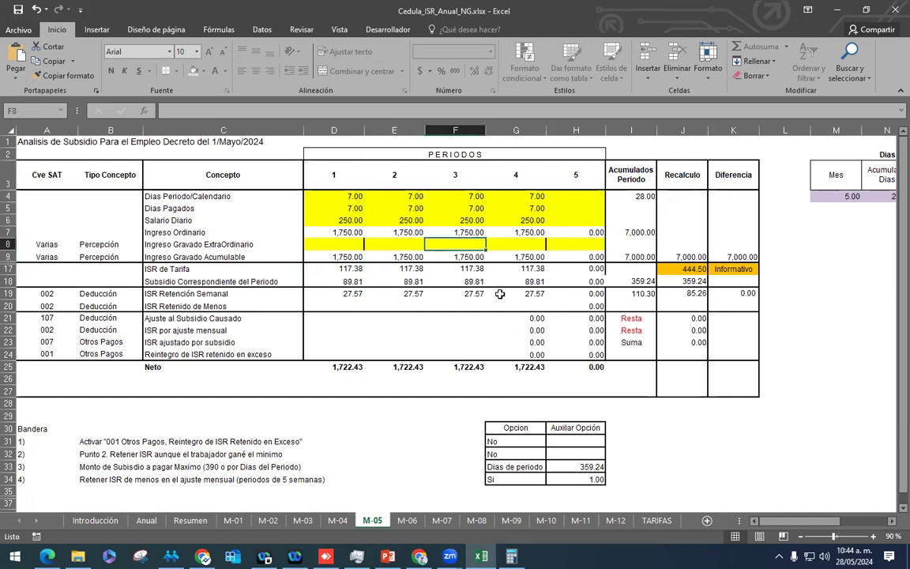
pyautogui.moveTo(463, 175); pyautogui.dragTo(460, 300)
# Step: Enter 5,000 extraordinary taxable income in F8 for period 3
pyautogui.click(447, 245)
pyautogui.write('5000')
pyautogui.press('Return')
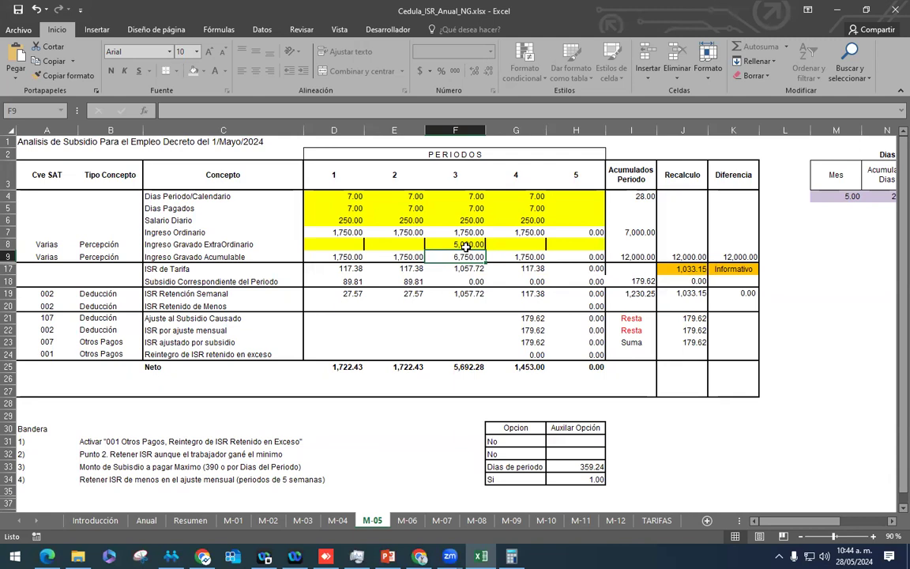
# Step: Review the recalculated subsidies, period 3's figures and the accumulated taxable income total
pyautogui.keyDown('shift'); pyautogui.click(345, 281); pyautogui.keyUp('shift')
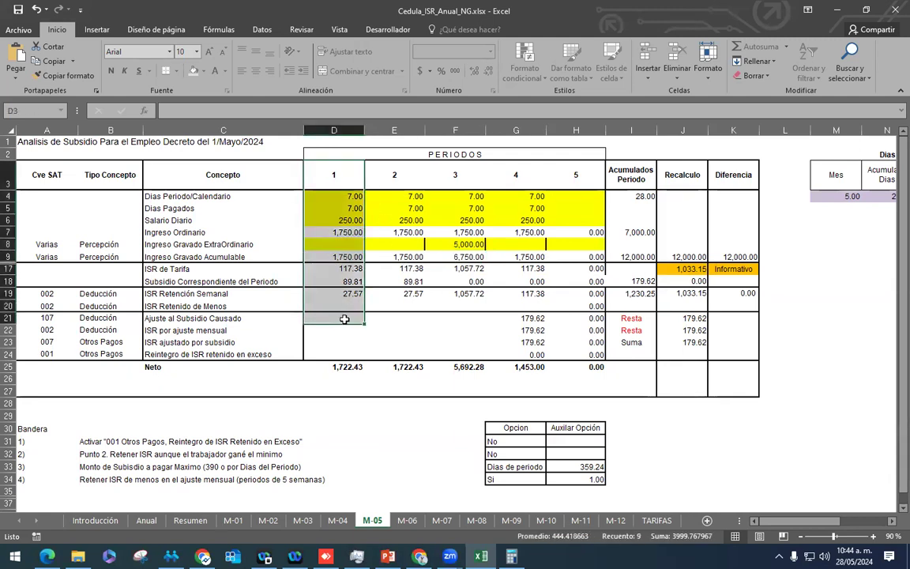
pyautogui.click(348, 281)
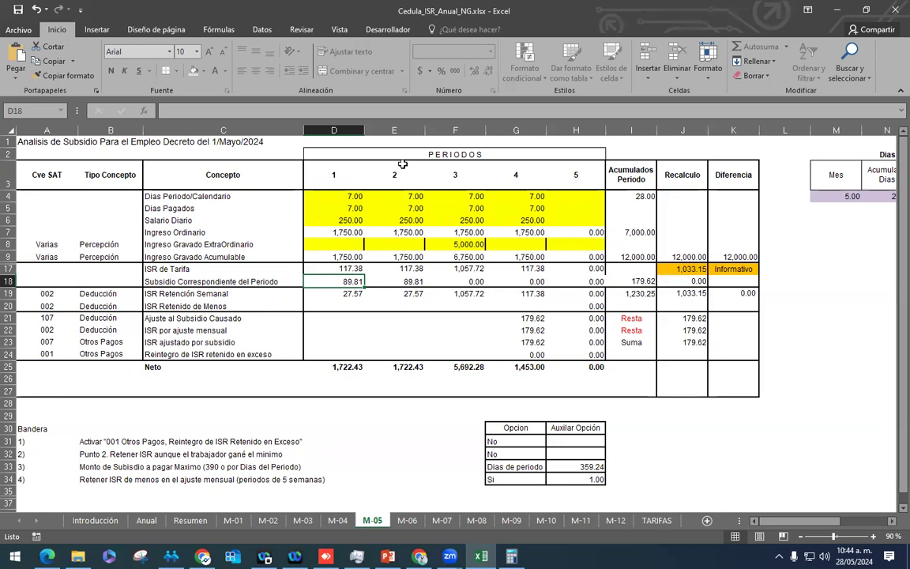
pyautogui.press('Right')
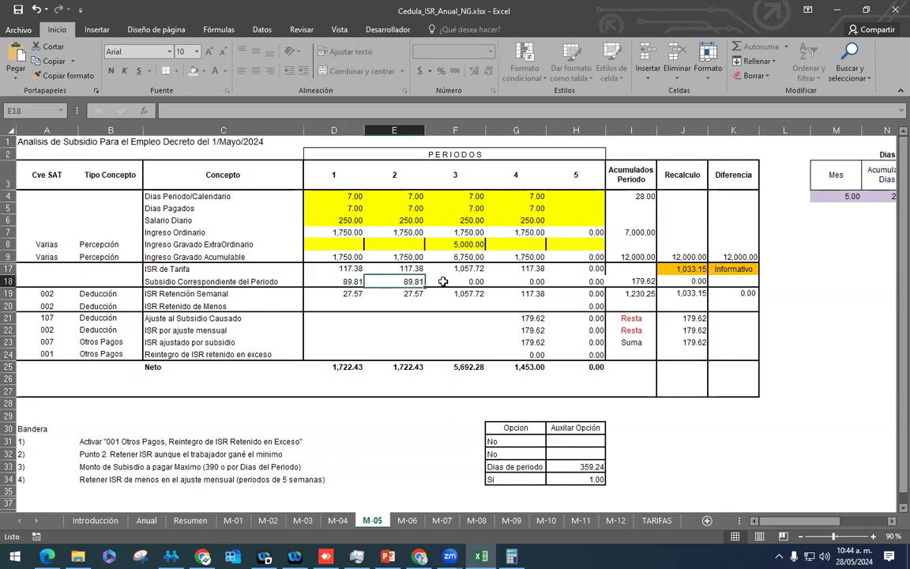
pyautogui.moveTo(467, 178); pyautogui.dragTo(459, 281)
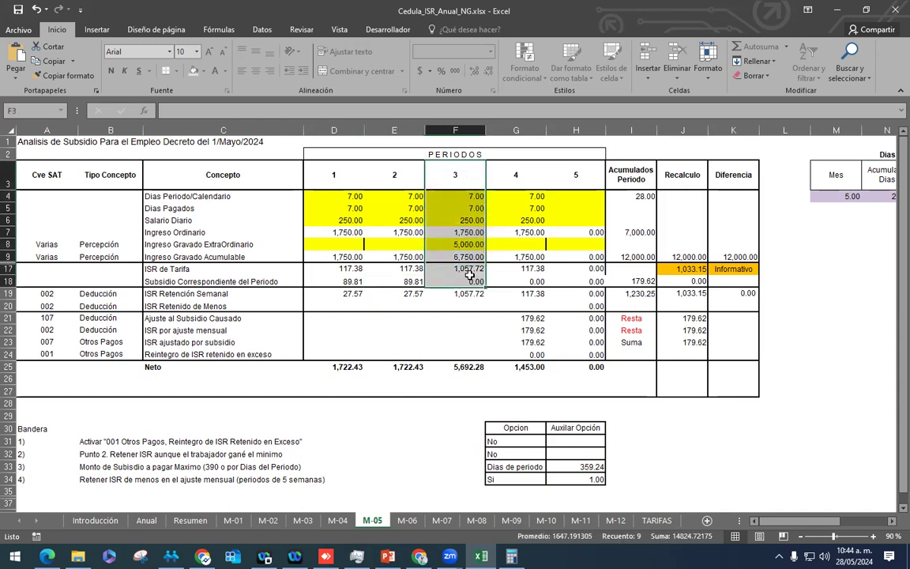
pyautogui.click(475, 243)
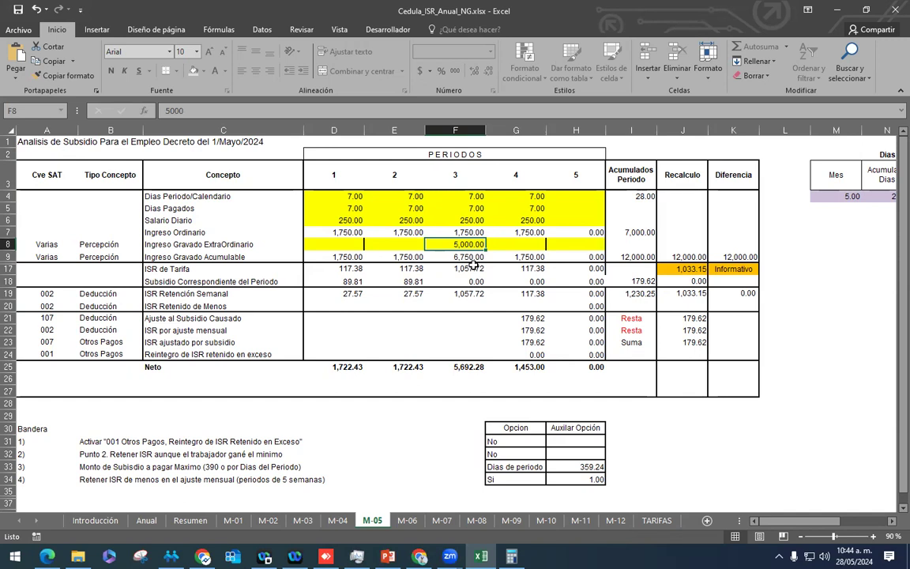
pyautogui.click(612, 259)
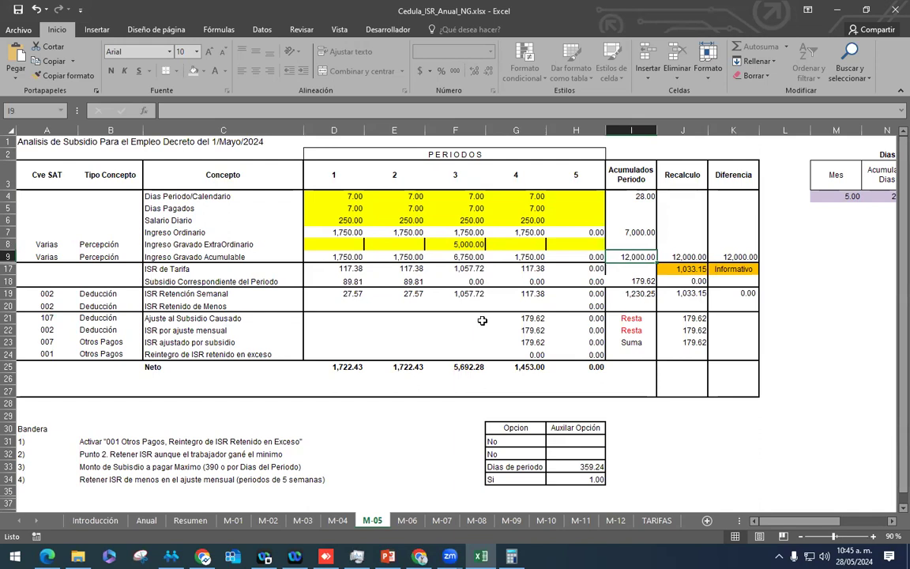
pyautogui.moveTo(410, 281); pyautogui.dragTo(348, 282)
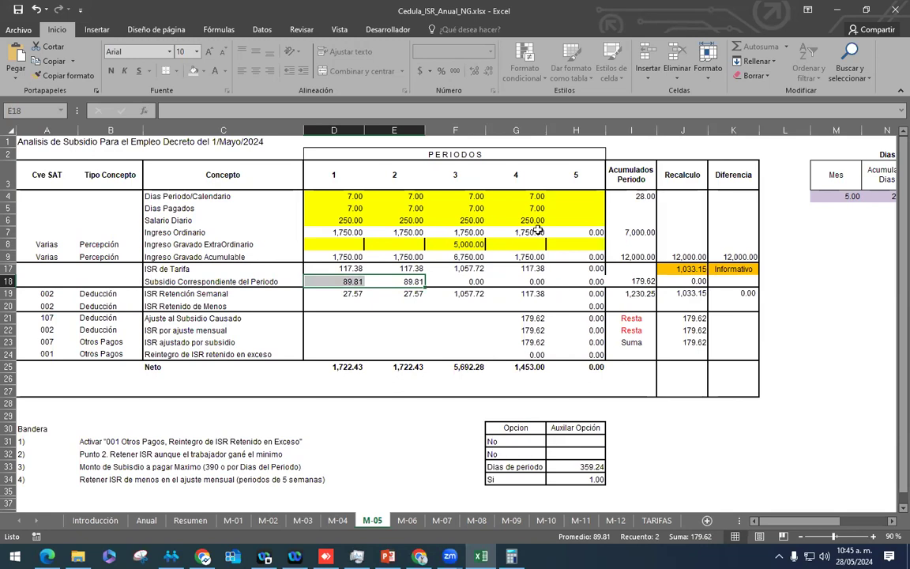
pyautogui.moveTo(534, 196); pyautogui.dragTo(538, 332)
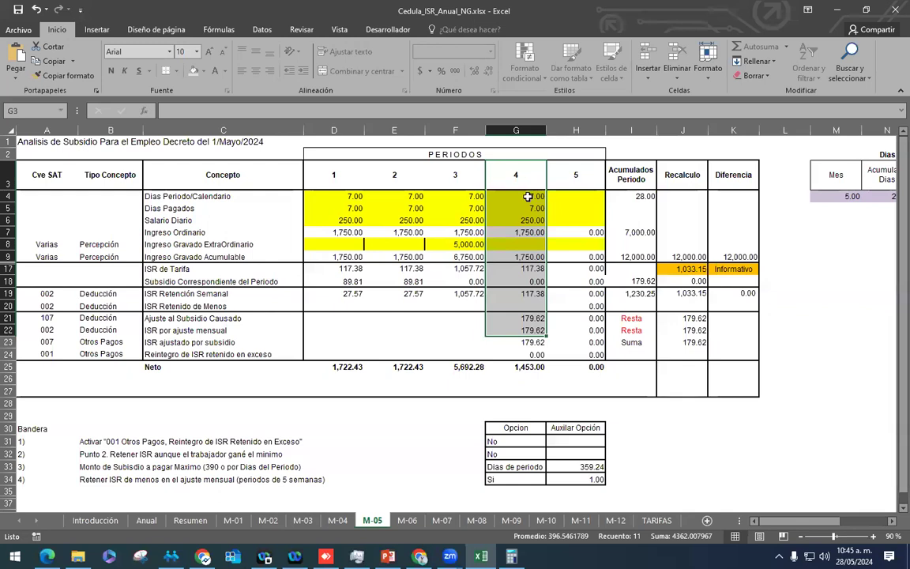
pyautogui.click(683, 317)
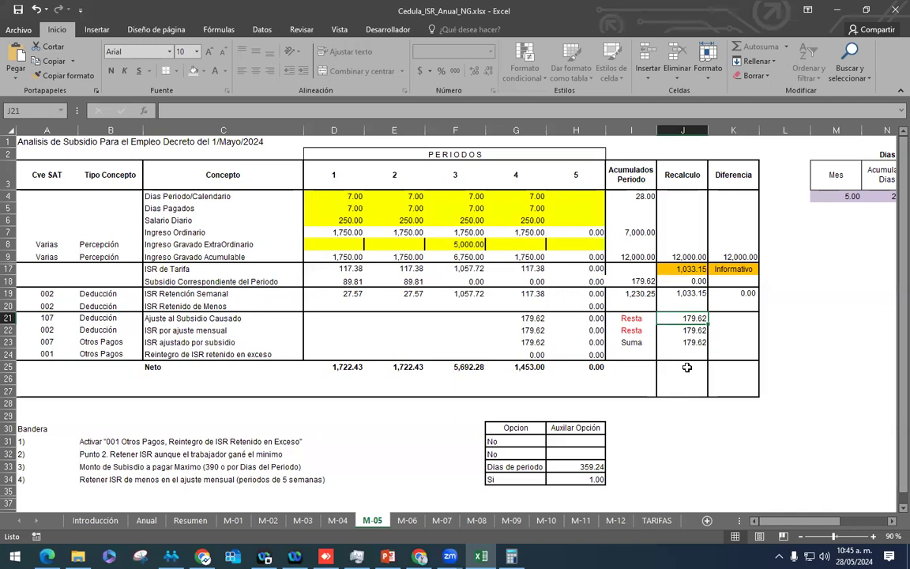
pyautogui.click(686, 340)
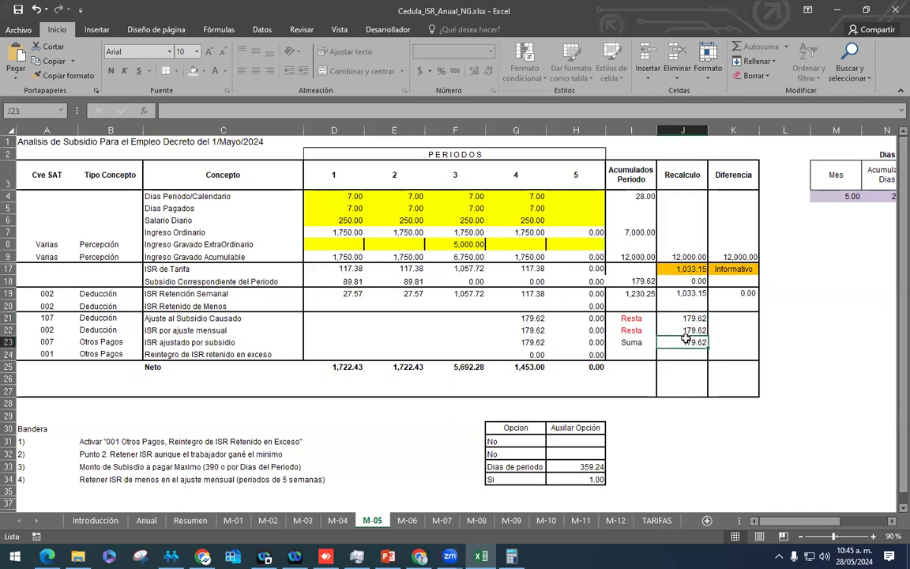
pyautogui.moveTo(399, 281); pyautogui.dragTo(335, 281)
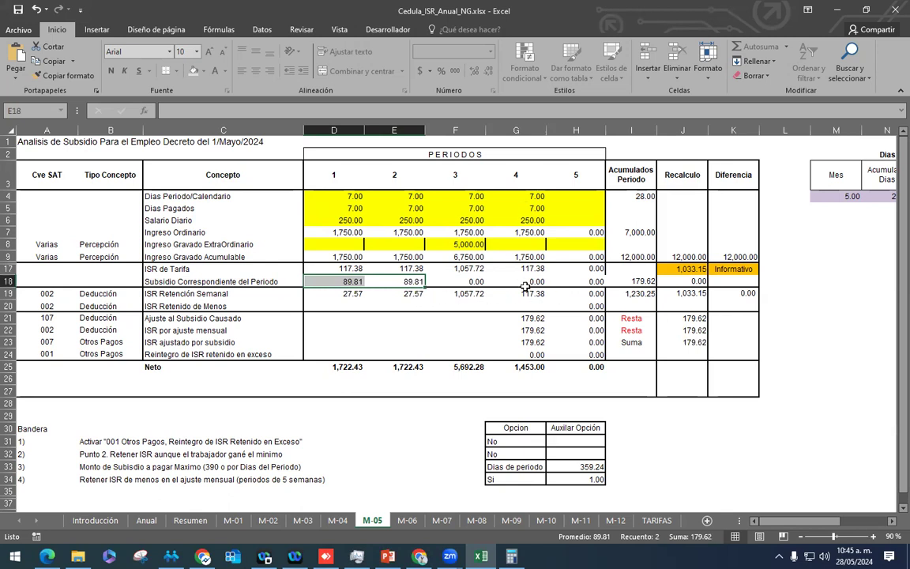
pyautogui.moveTo(531, 174); pyautogui.dragTo(531, 306)
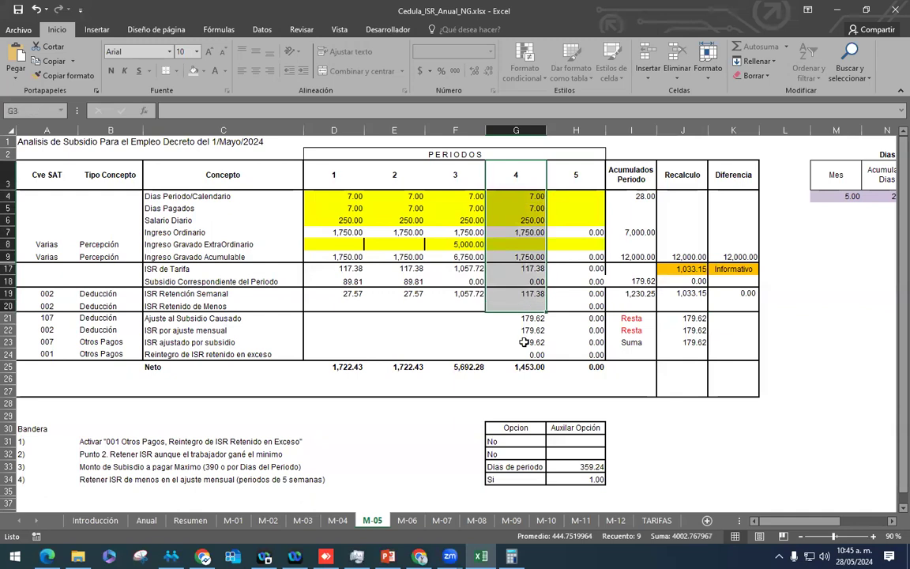
pyautogui.click(681, 330)
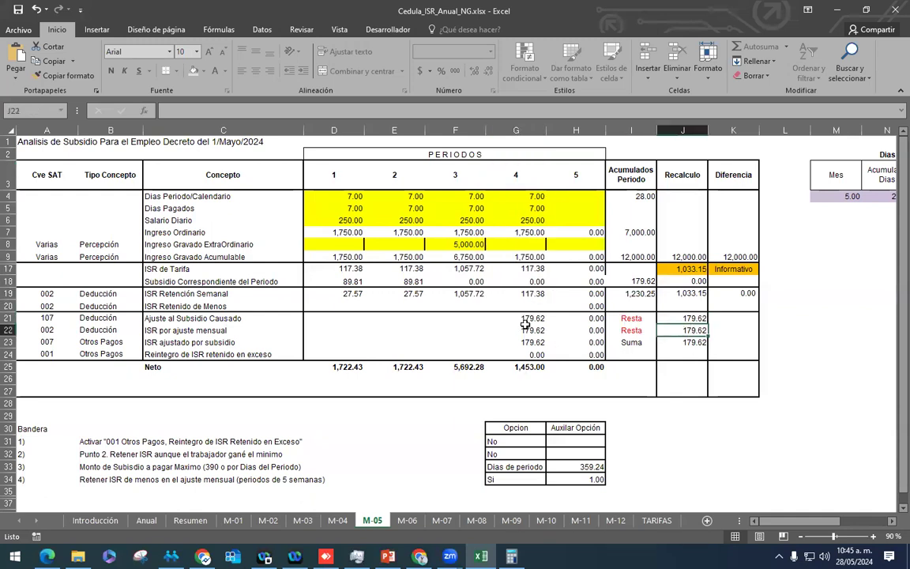
pyautogui.click(492, 331)
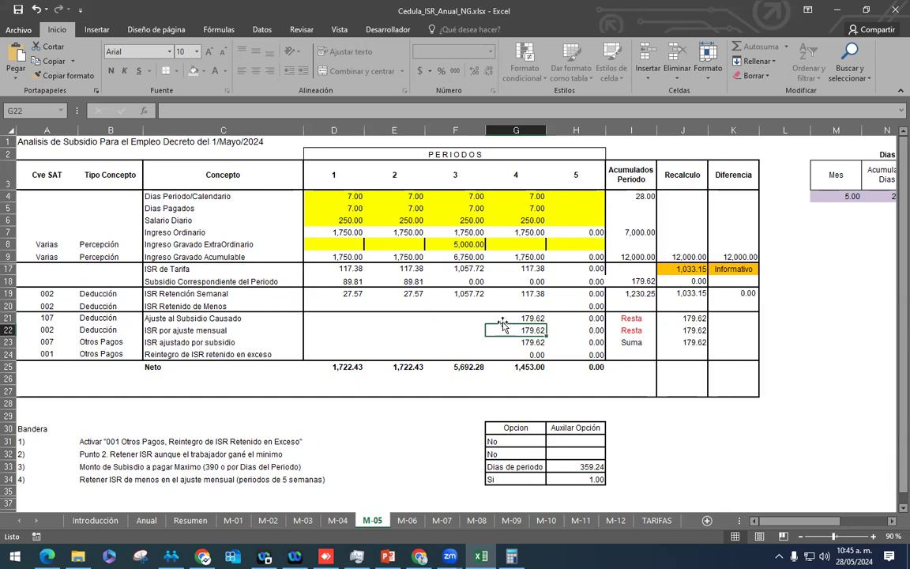
pyautogui.click(491, 318)
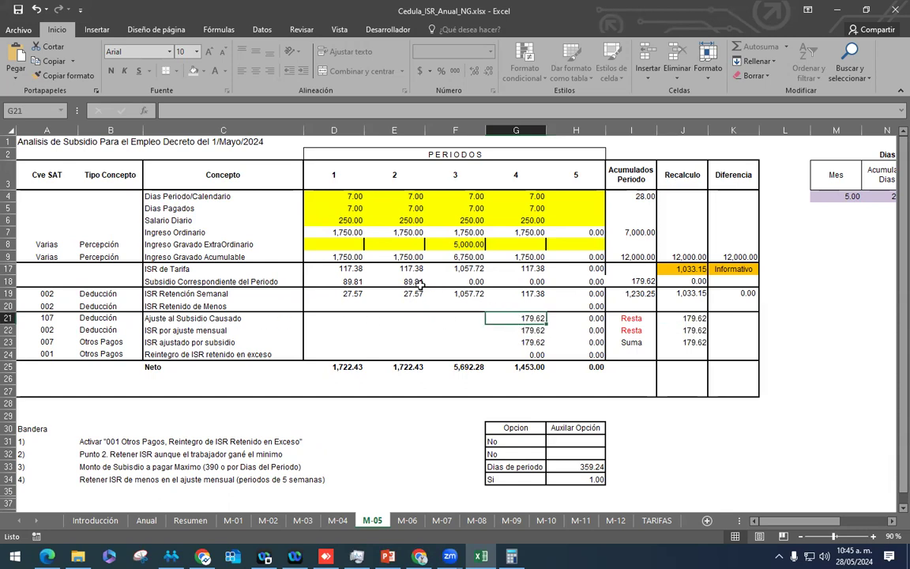
pyautogui.moveTo(417, 283); pyautogui.dragTo(328, 285)
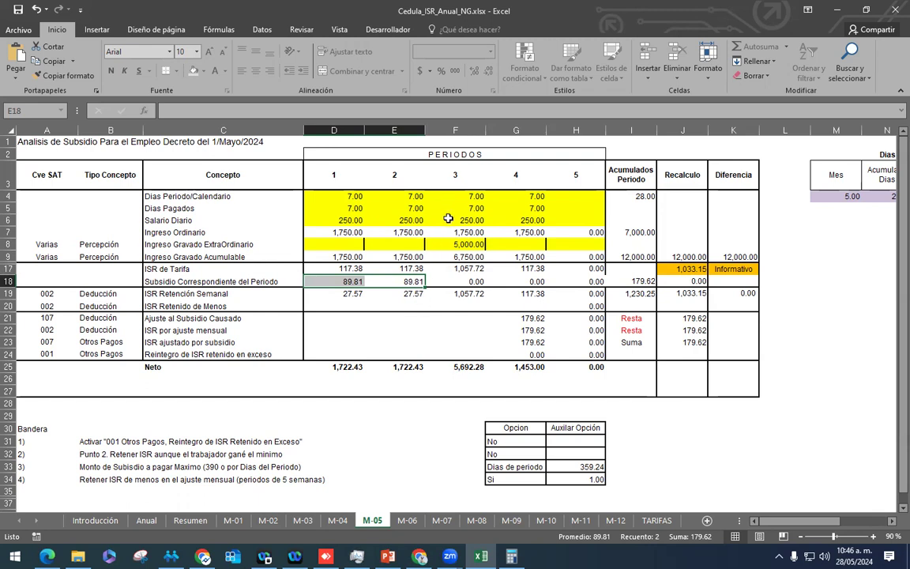
pyautogui.click(340, 283)
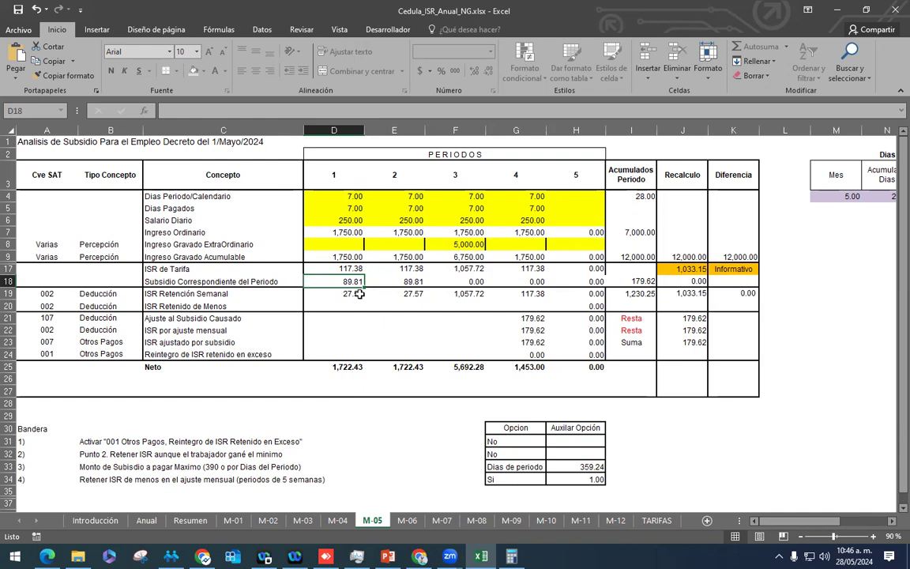
pyautogui.moveTo(537, 177); pyautogui.dragTo(538, 338)
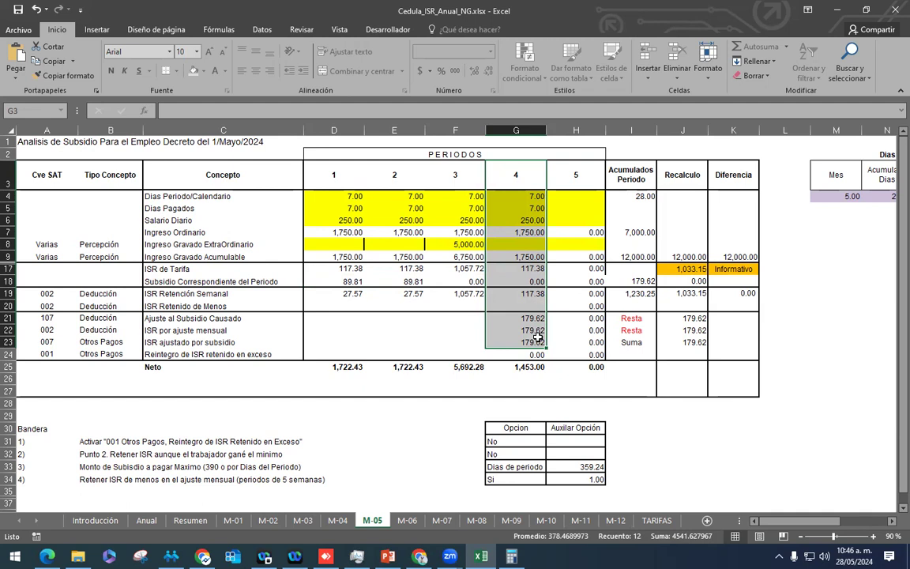
pyautogui.click(633, 256)
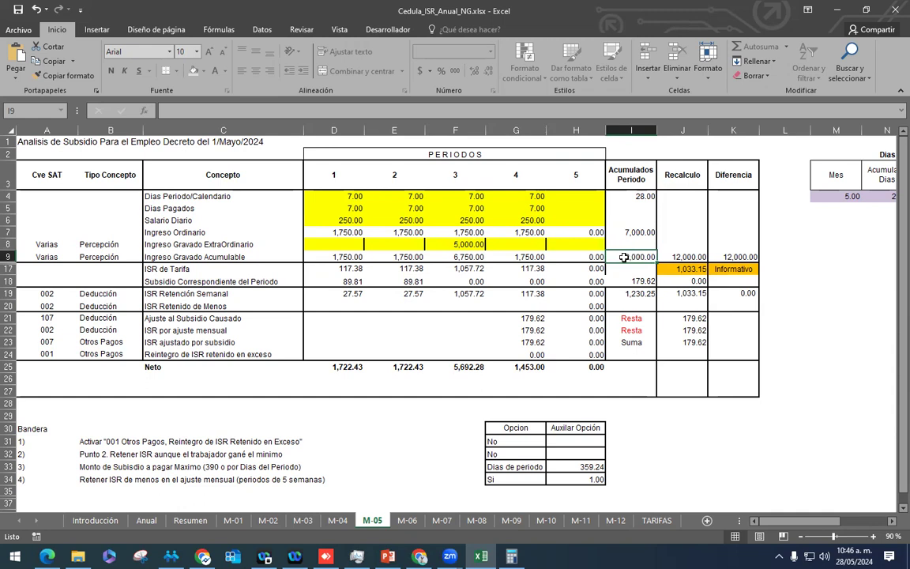
pyautogui.click(440, 231)
# Step: Clear the 5,000 from F8 and move to period 5's calendar-days cell H4
pyautogui.click(473, 246)
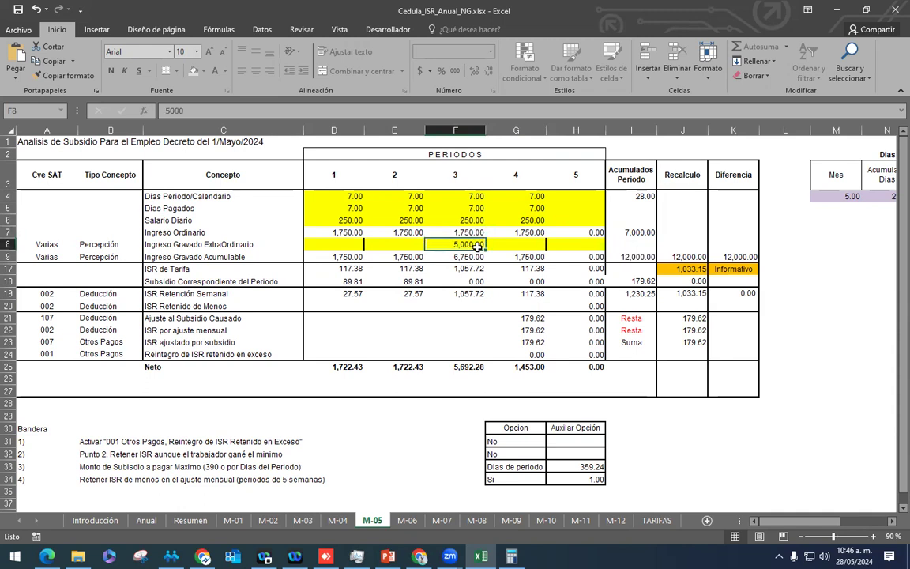
pyautogui.press('Delete')
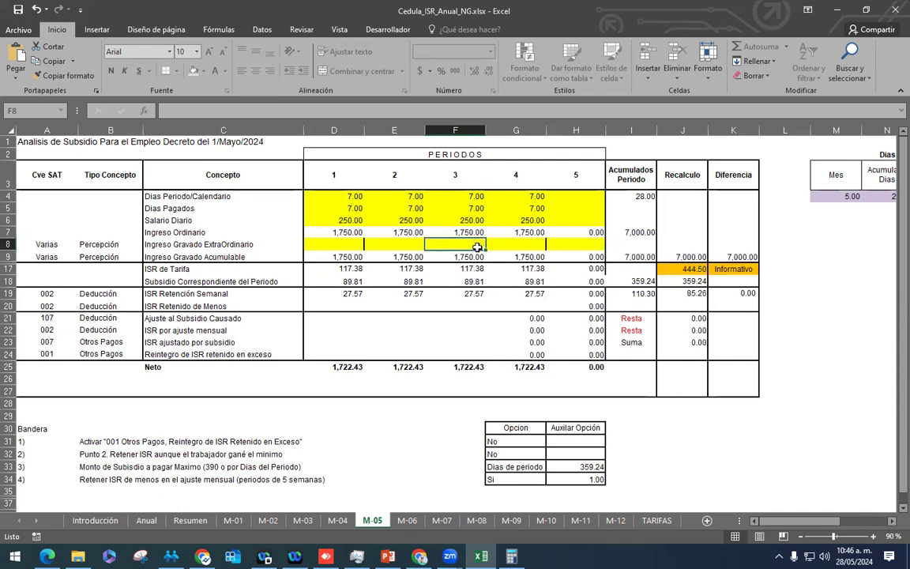
pyautogui.press('Up')
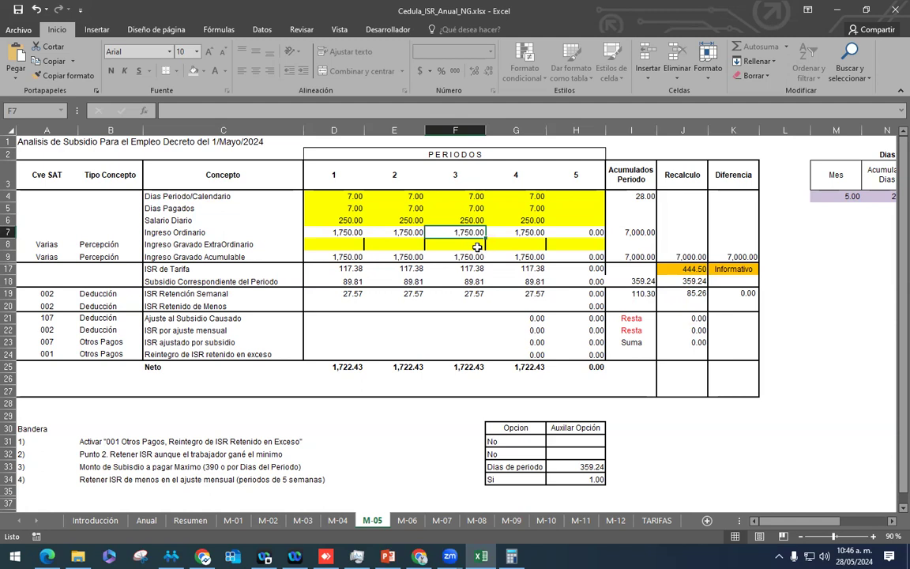
pyautogui.press('Left')
pyautogui.press('Up')
pyautogui.press('Up')
pyautogui.press('Up')
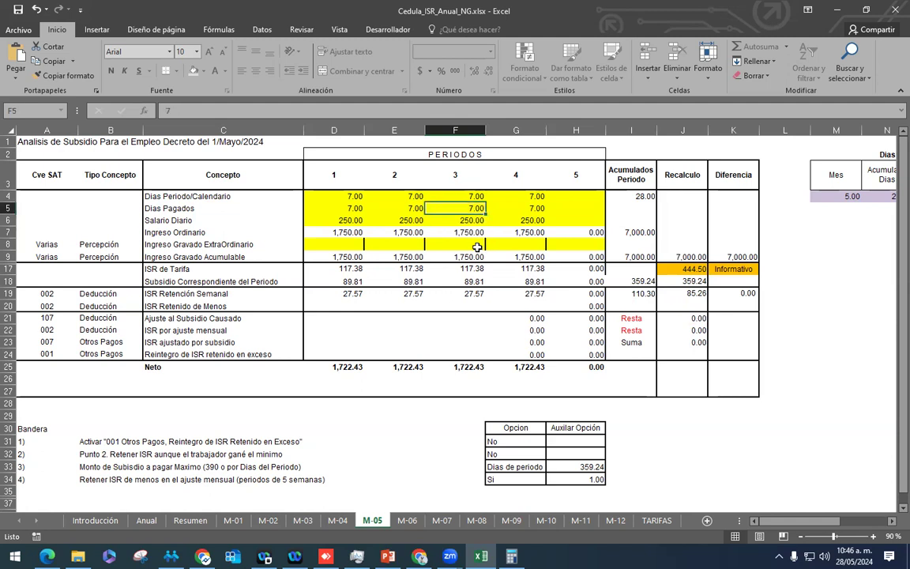
pyautogui.press('Right')
pyautogui.press('Right')
pyautogui.press('Right')
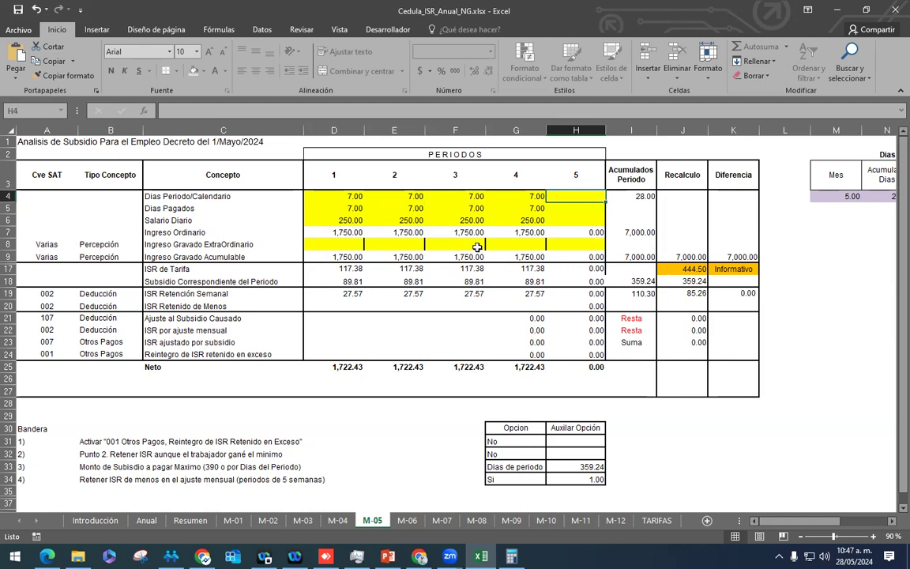
# Step: Enter period 5's values: 7 calendar days, 7 paid days and a 250 daily salary
pyautogui.write('7')
pyautogui.press('Return')
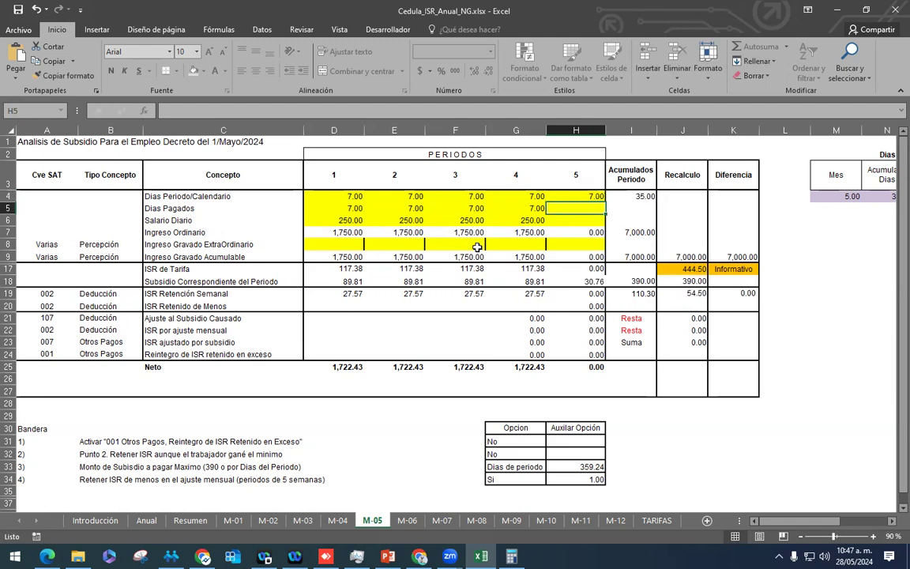
pyautogui.write('7')
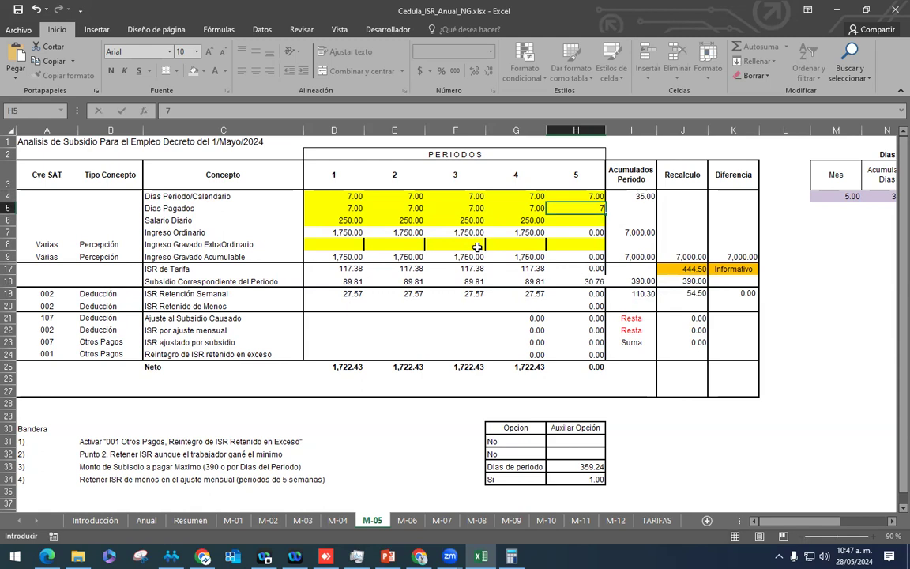
pyautogui.press('Return')
pyautogui.write('250')
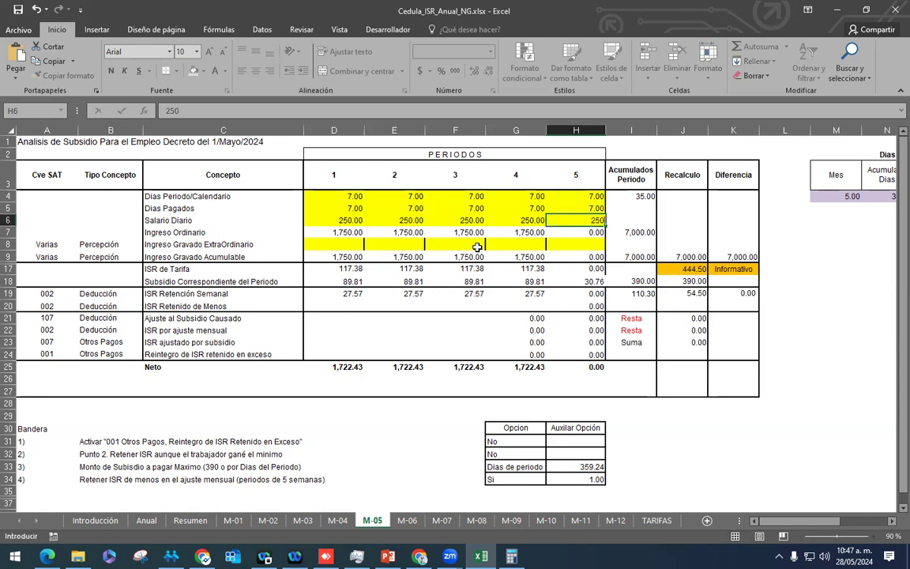
pyautogui.press('Return')
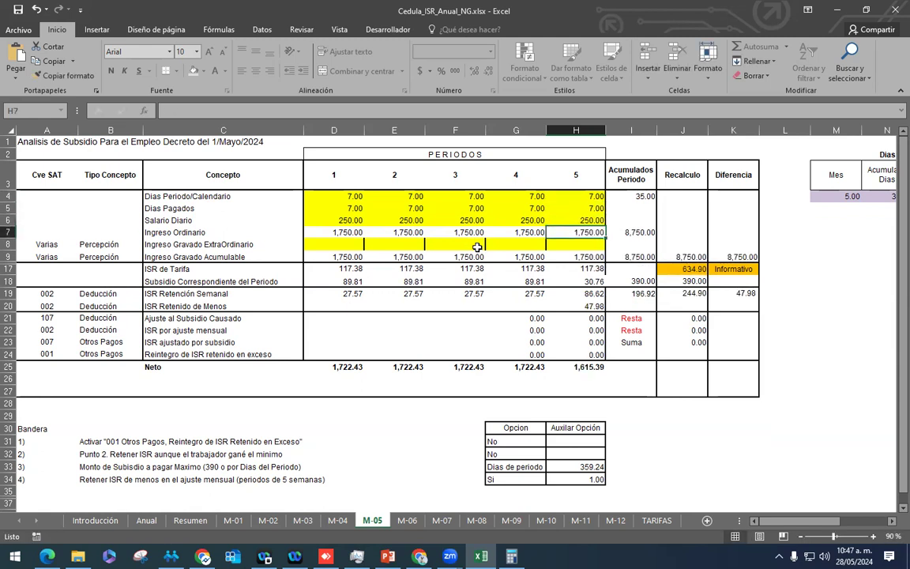
# Step: Review period 1's column and the subsidy amounts for periods 1 to 3
pyautogui.moveTo(346, 167); pyautogui.dragTo(338, 332)
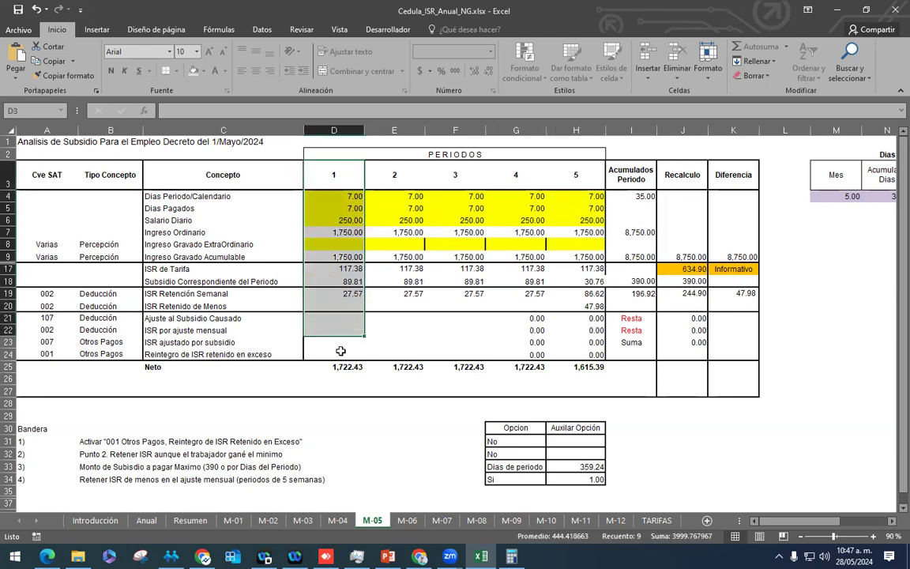
pyautogui.click(347, 281)
pyautogui.click(405, 281)
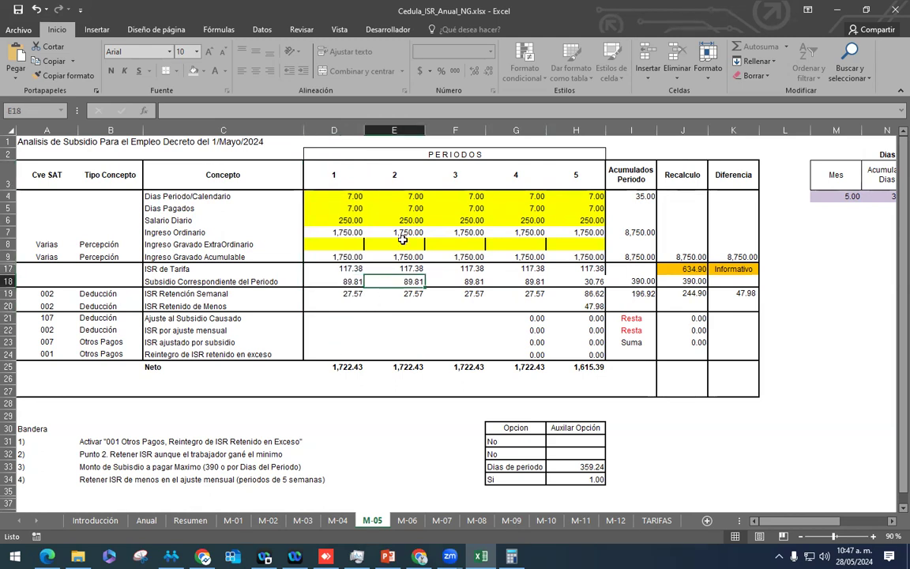
pyautogui.click(476, 281)
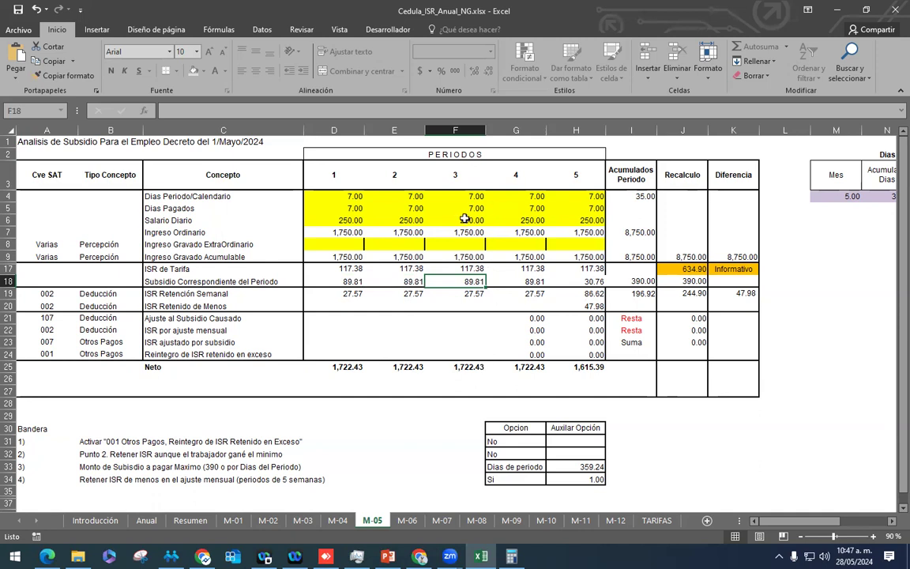
pyautogui.click(518, 178)
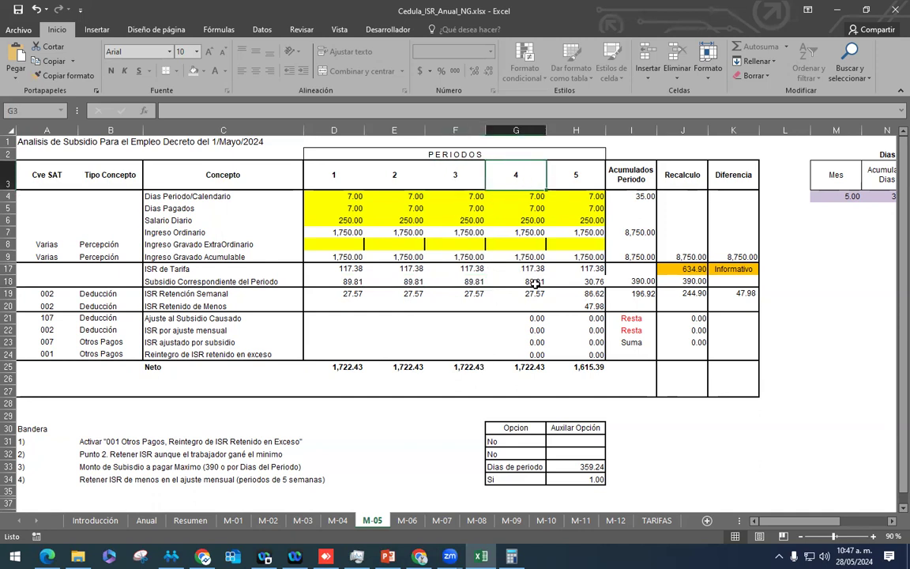
pyautogui.moveTo(534, 282); pyautogui.dragTo(405, 281)
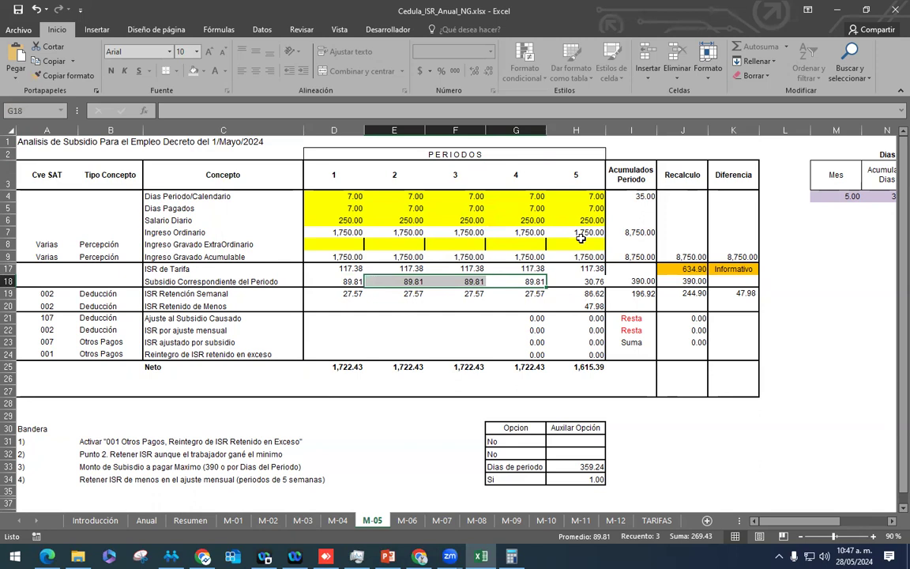
pyautogui.press('Right')
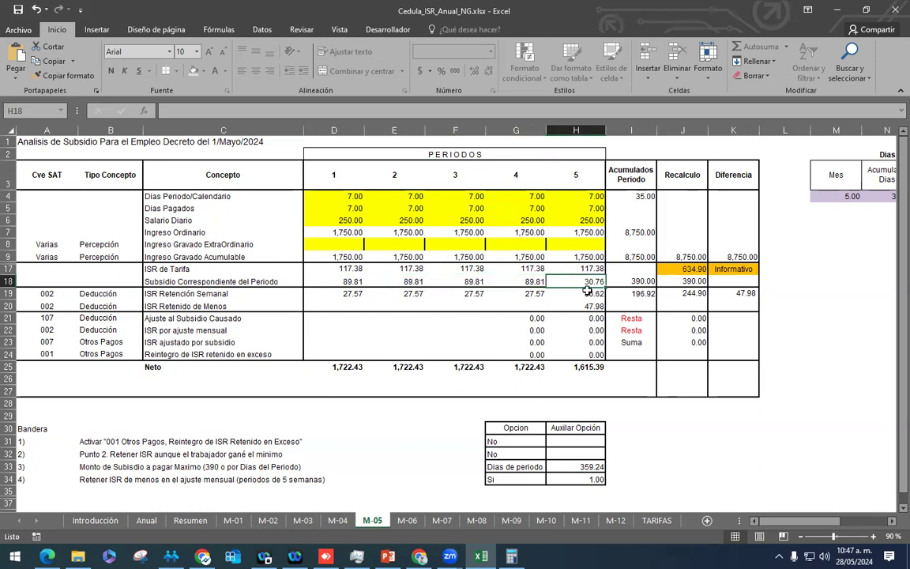
pyautogui.click(527, 283)
pyautogui.moveTo(527, 283); pyautogui.dragTo(346, 283)
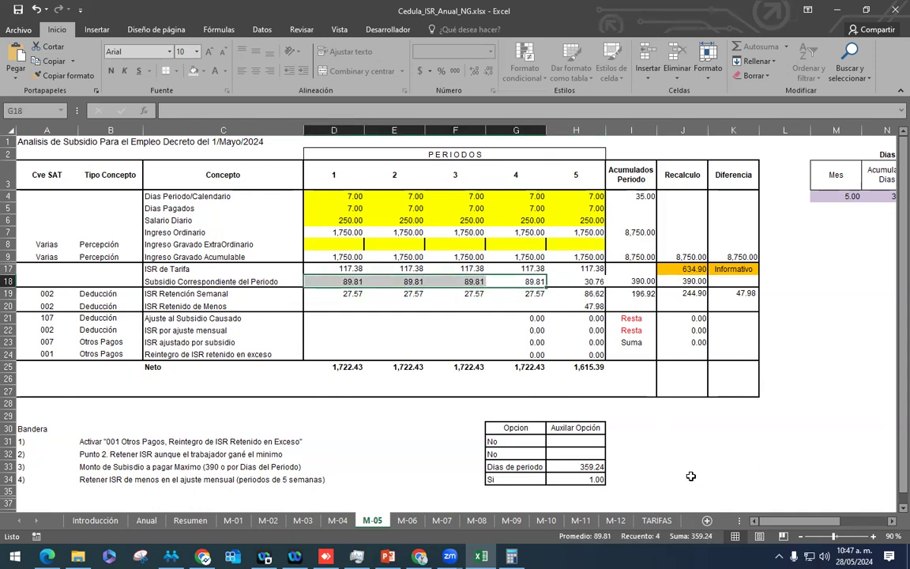
pyautogui.press('Right')
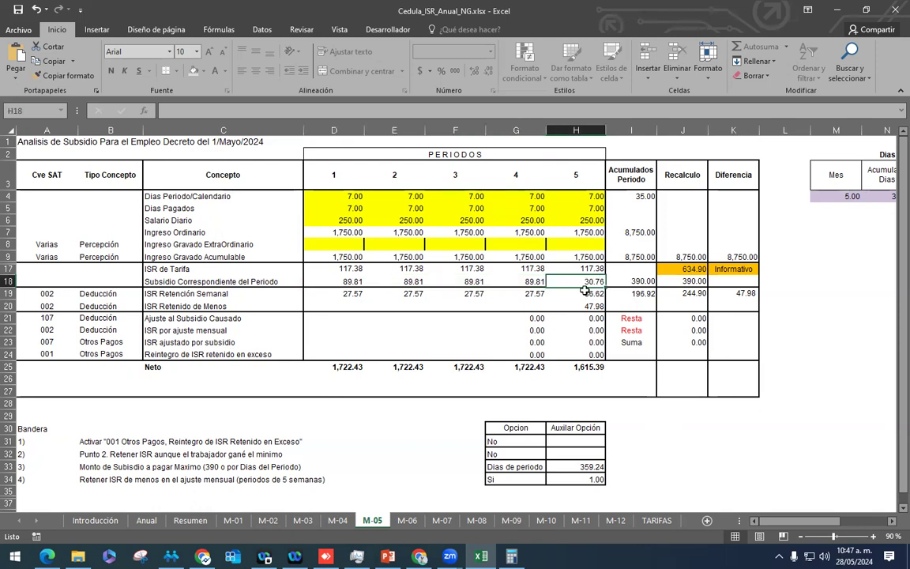
pyautogui.press('Right')
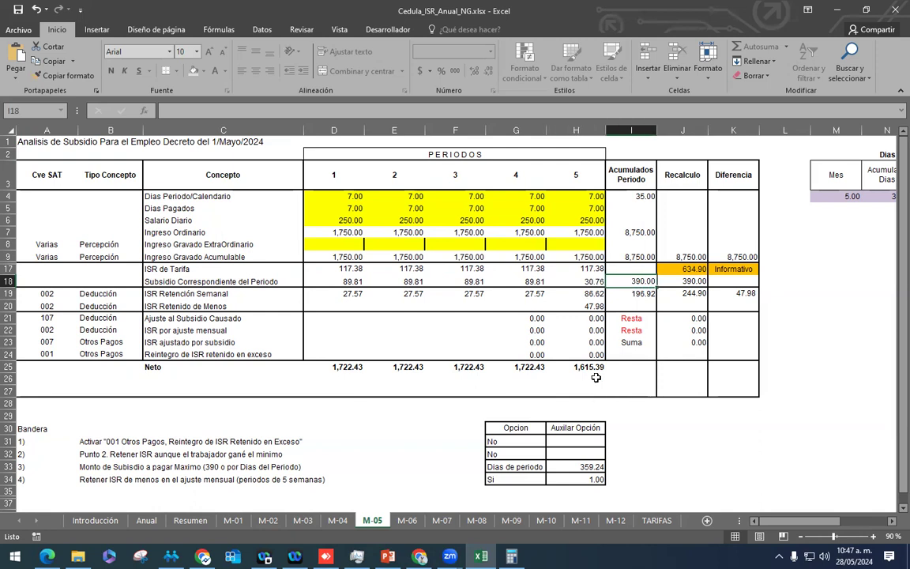
pyautogui.press('Left')
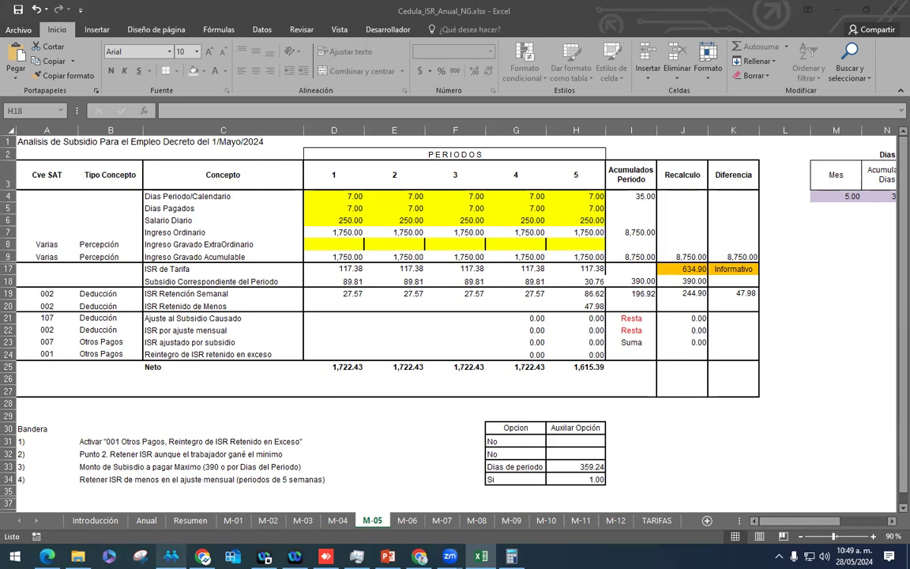
# Step: Switch from Excel's M-05 sheet to the CONTPAQi Nóminas payroll window
pyautogui.hotkey('alt', 'Tab')
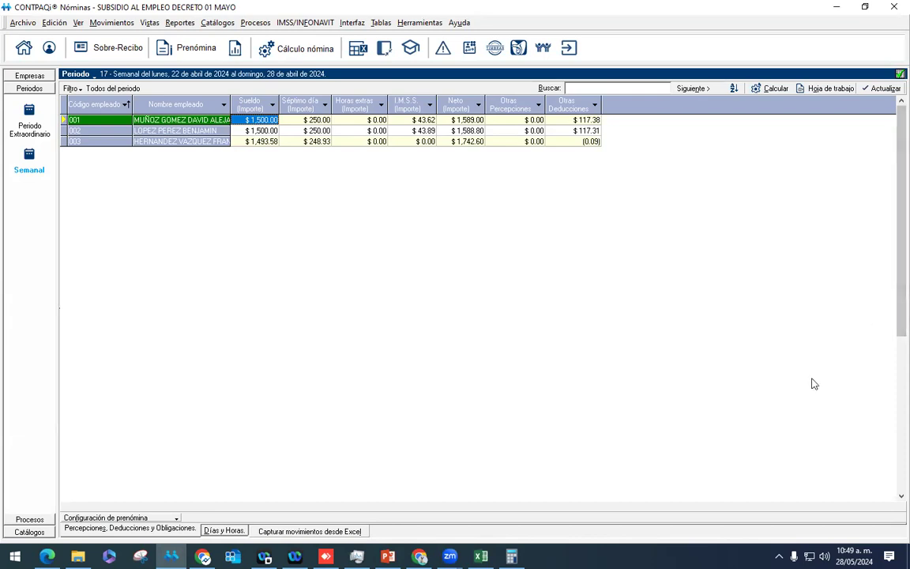
pyautogui.hotkey('alt', 'Tab')
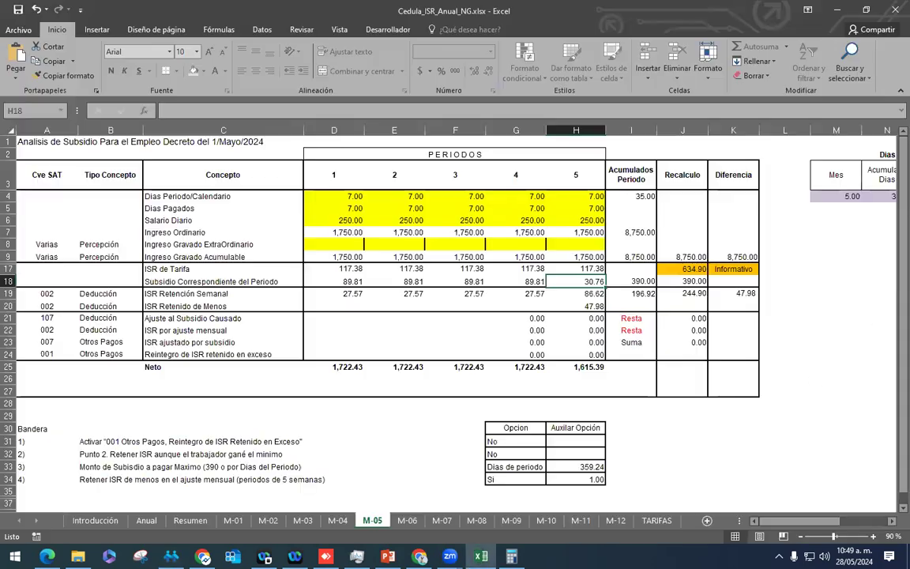
pyautogui.hotkey('alt', 'Tab')
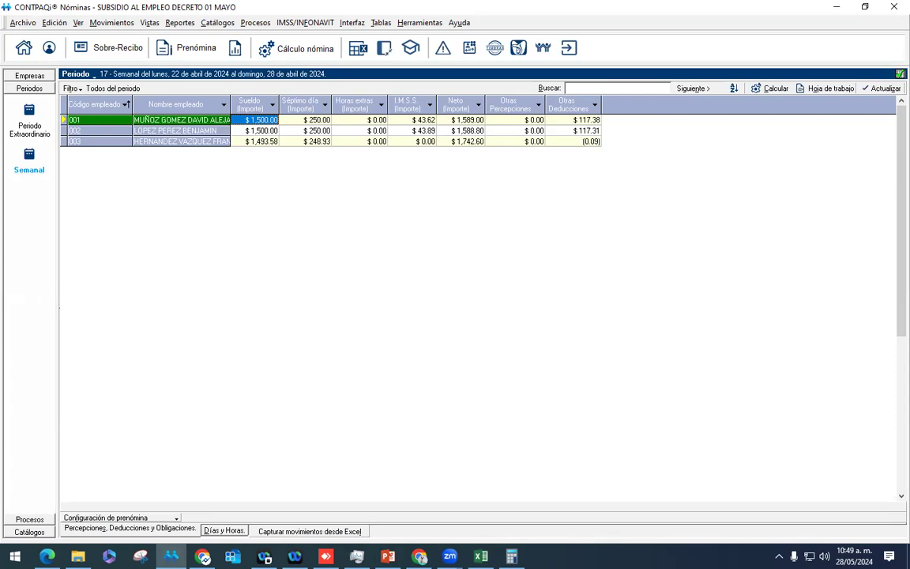
pyautogui.hotkey('alt', 'Tab')
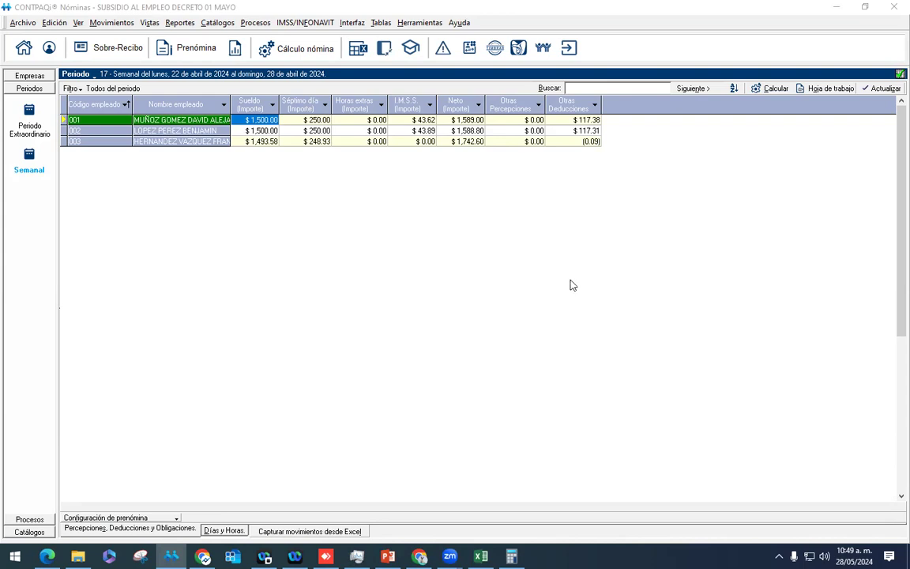
pyautogui.click(462, 25)
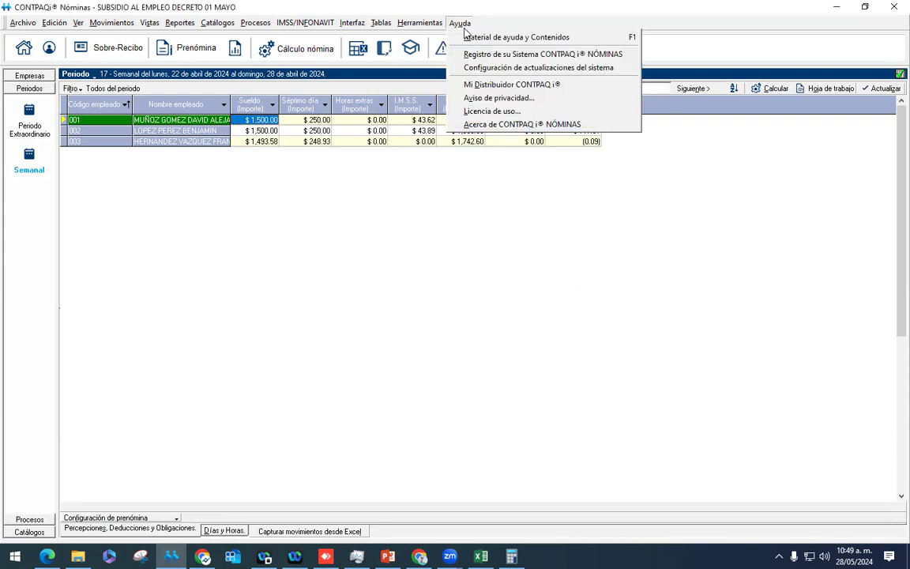
pyautogui.click(513, 124)
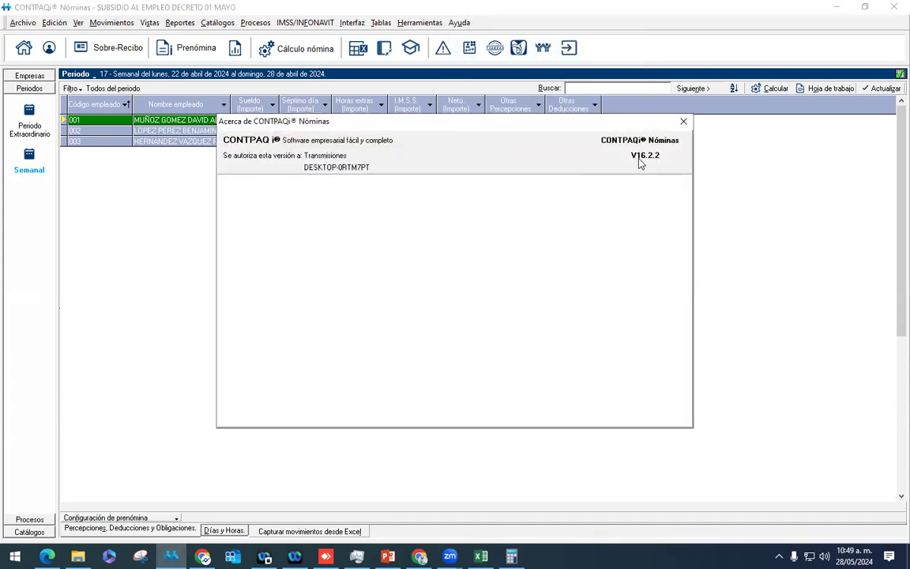
pyautogui.click(683, 122)
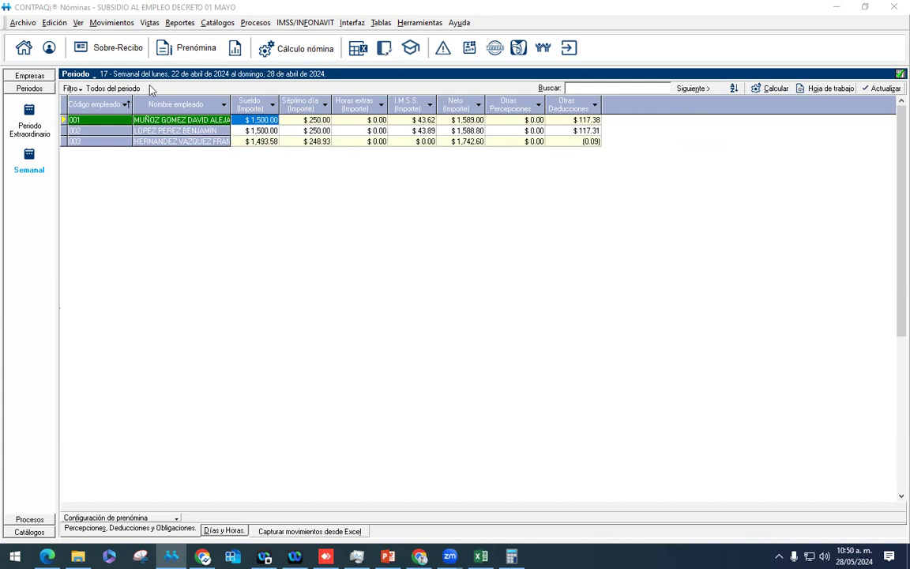
# Step: Open Tablas del ISR Vigentes on the ISR / Subsidio Mensual tab and inspect the 390.00 subsidy rows
pyautogui.click(381, 22)
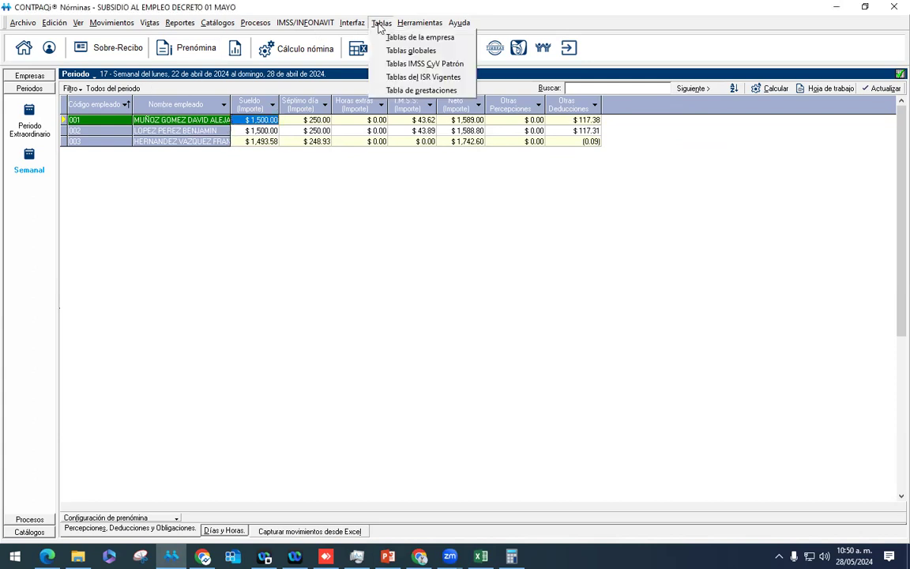
pyautogui.click(401, 77)
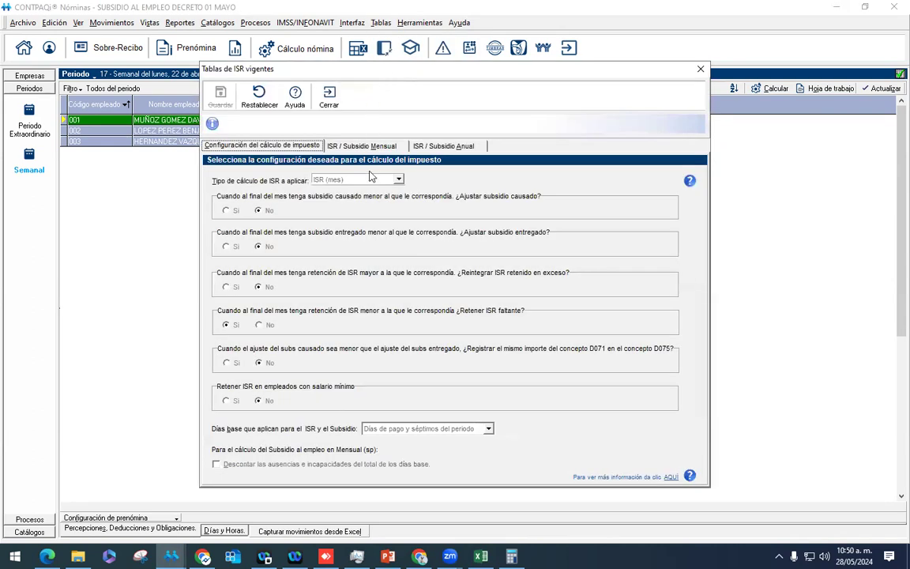
pyautogui.click(376, 153)
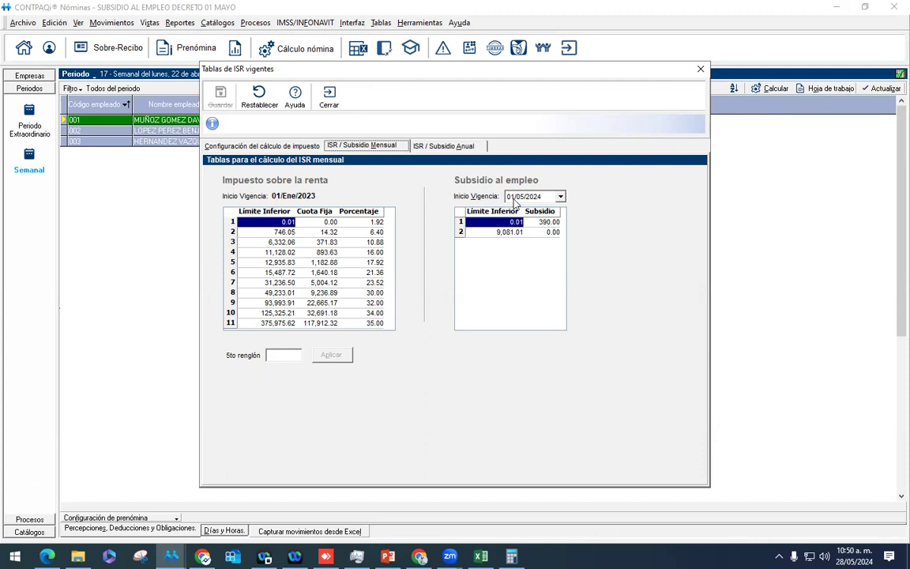
pyautogui.click(504, 233)
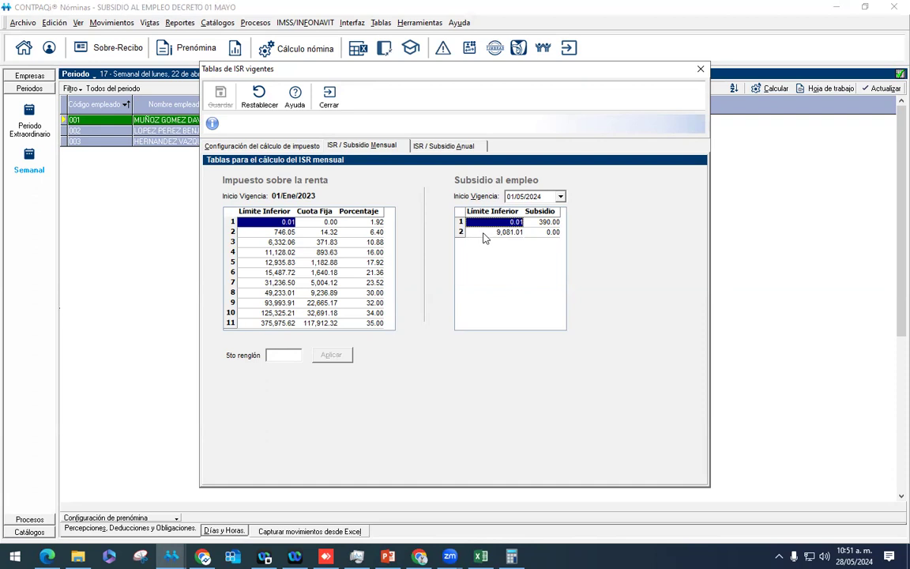
pyautogui.press('Tab')
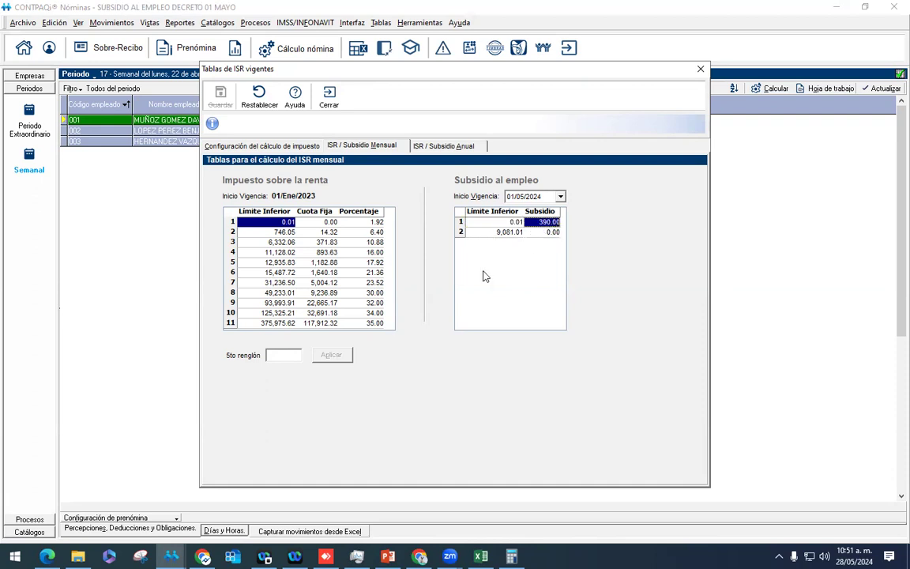
pyautogui.click(512, 233)
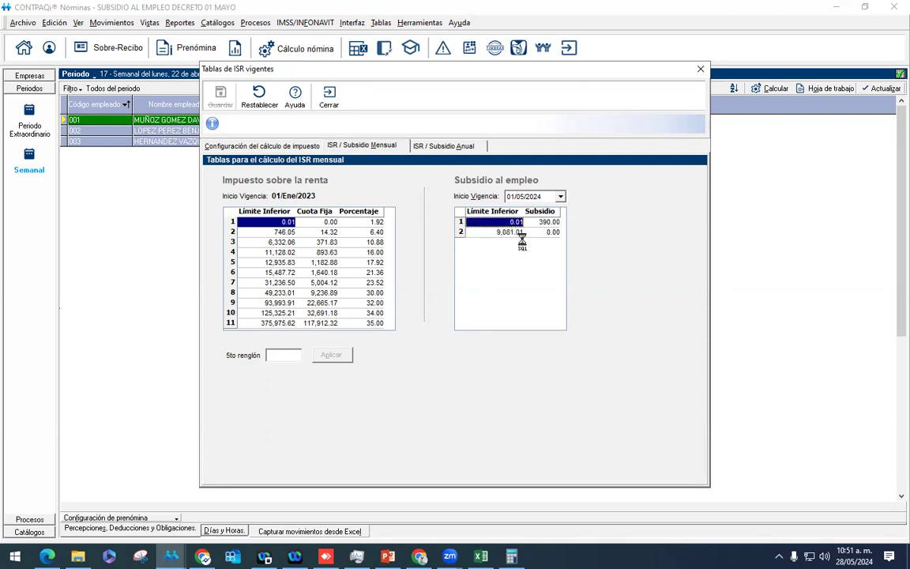
pyautogui.click(549, 223)
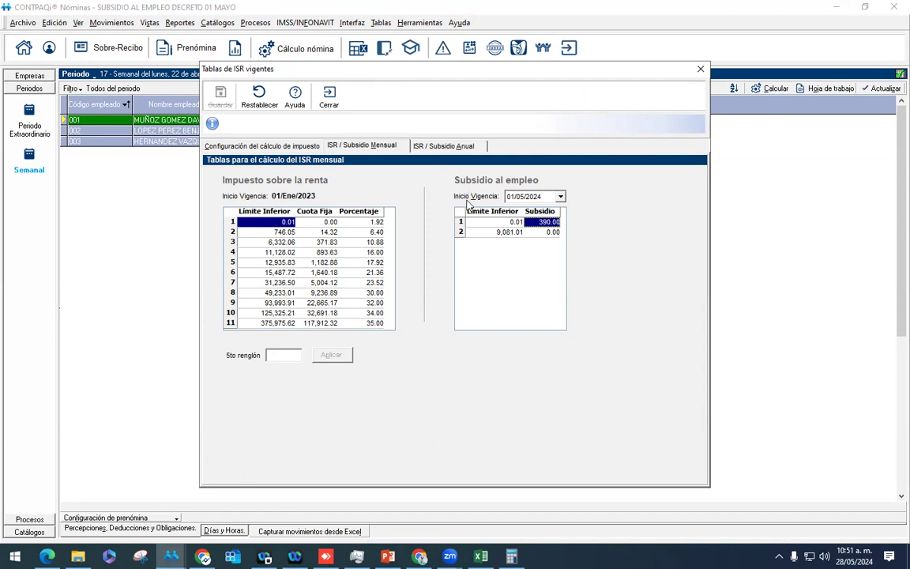
pyautogui.click(560, 196)
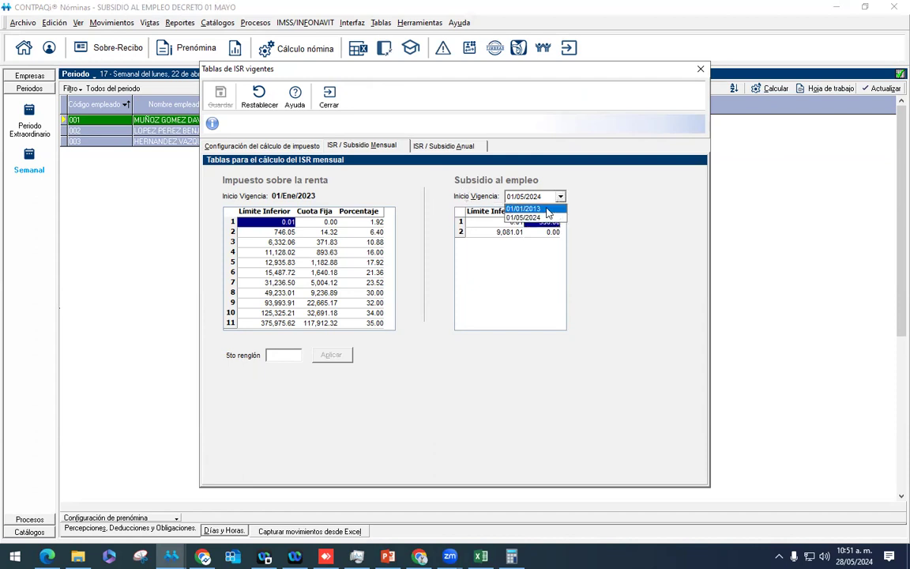
pyautogui.click(547, 209)
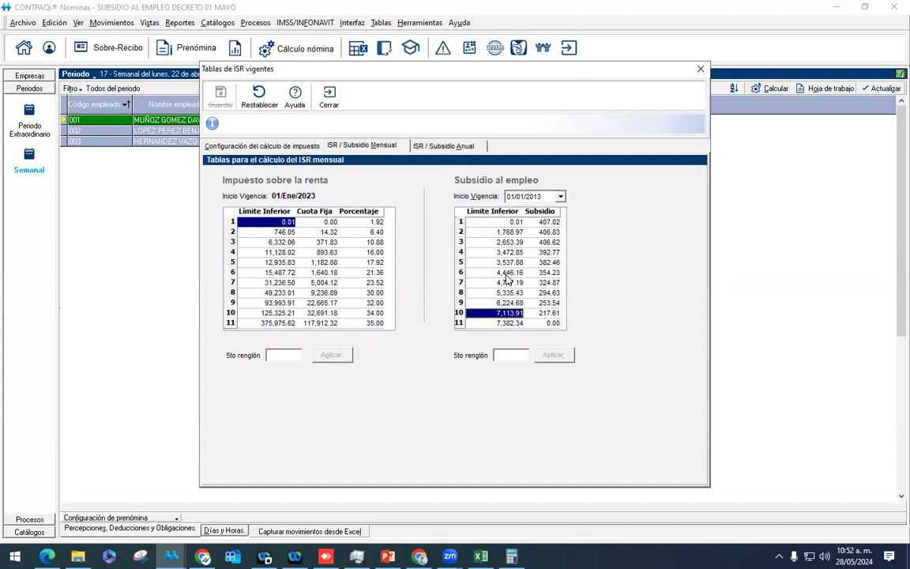
pyautogui.click(525, 196)
pyautogui.click(490, 211)
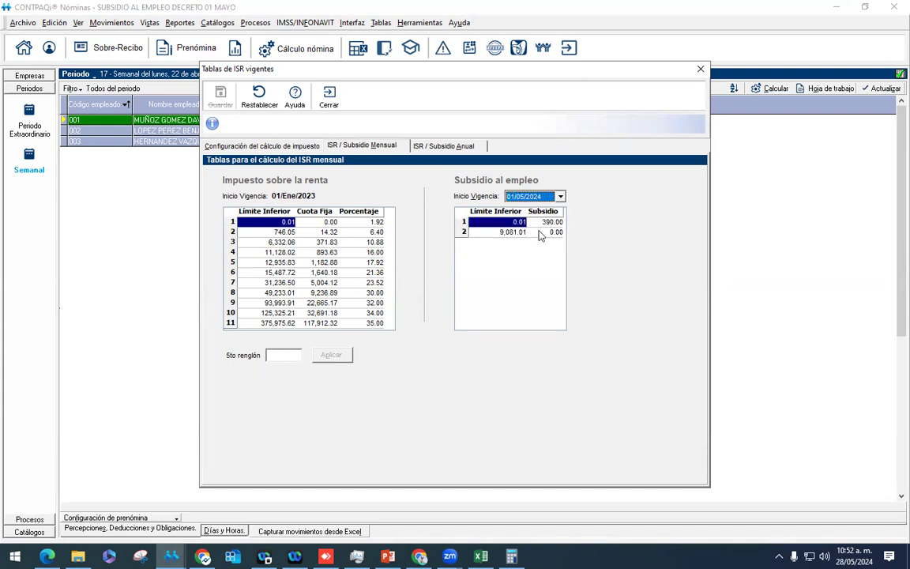
pyautogui.click(557, 196)
pyautogui.click(553, 208)
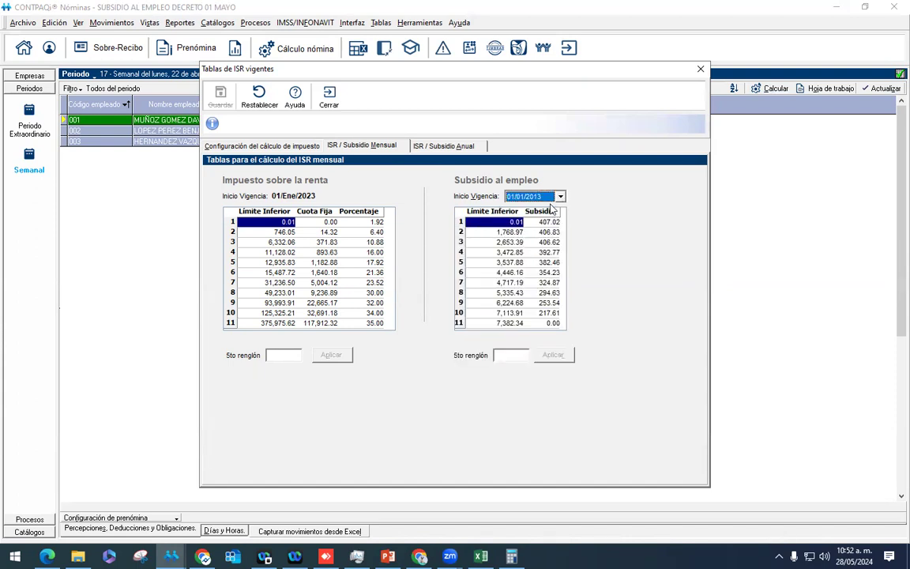
pyautogui.click(510, 232)
pyautogui.press('Down')
pyautogui.press('Down')
pyautogui.press('Down')
pyautogui.press('Down')
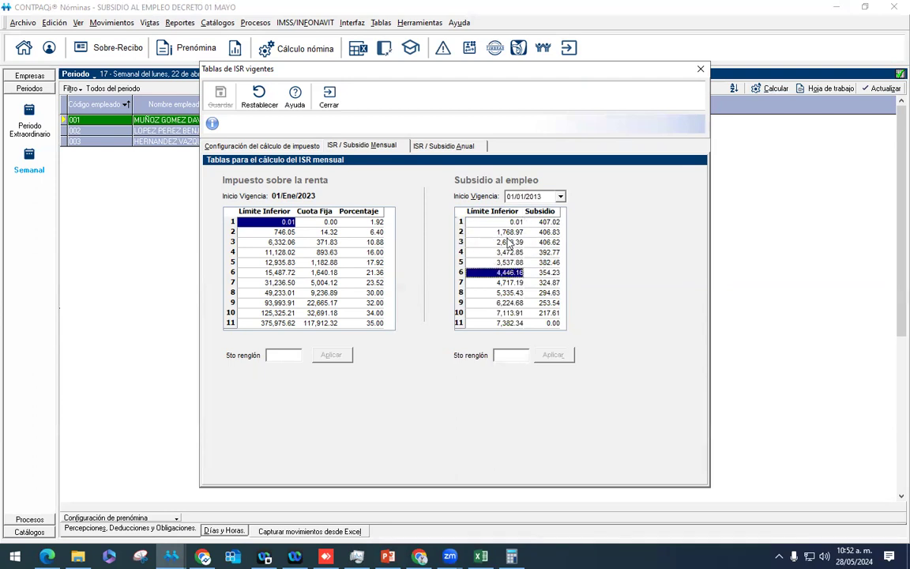
pyautogui.click(523, 197)
pyautogui.click(540, 210)
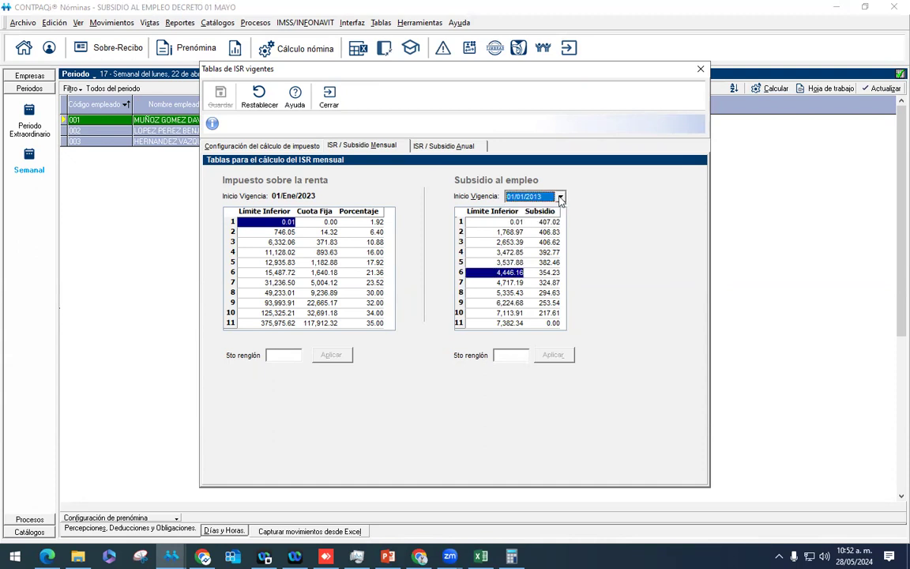
pyautogui.click(560, 196)
pyautogui.click(559, 206)
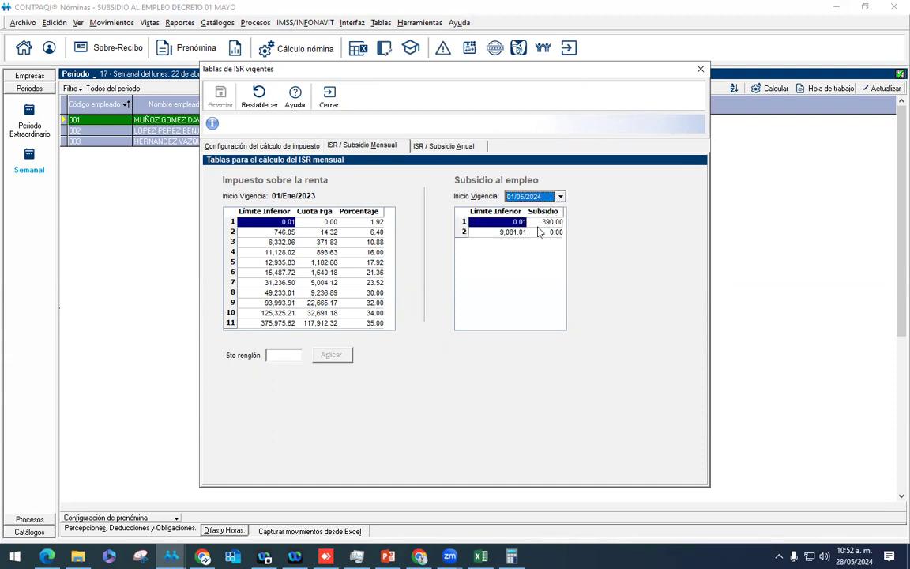
pyautogui.click(561, 196)
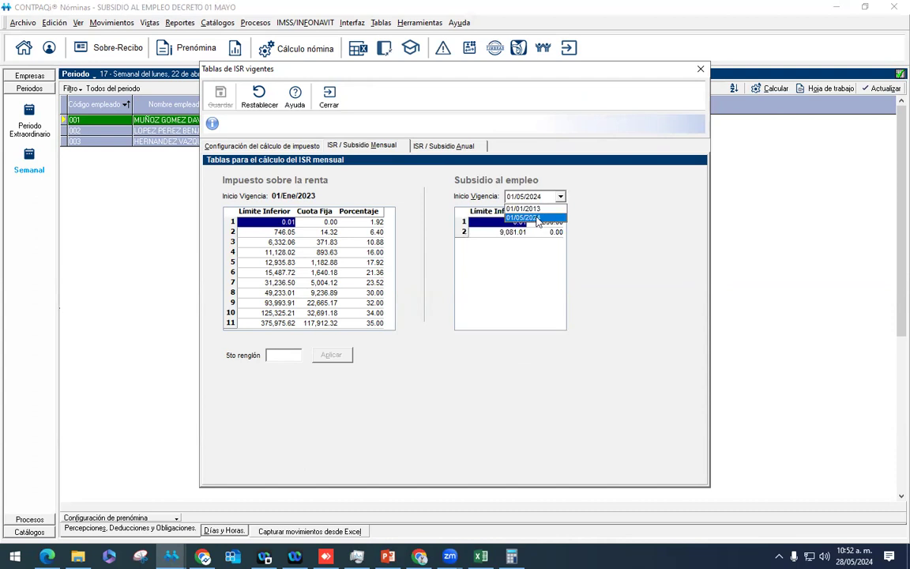
pyautogui.click(538, 217)
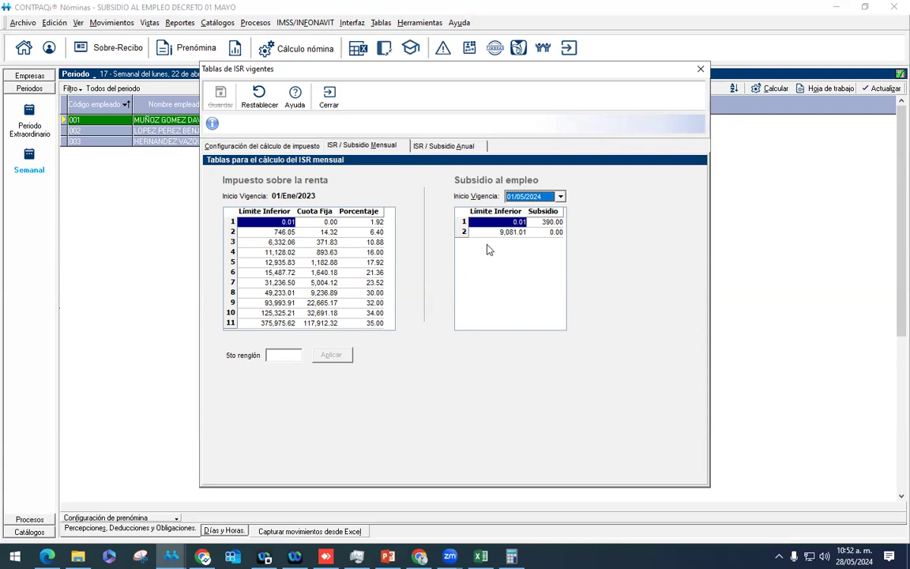
# Step: Close the ISR tables and open employees 001 and 002's receipts, checking 002's $117.38 monthly ISR
pyautogui.click(328, 98)
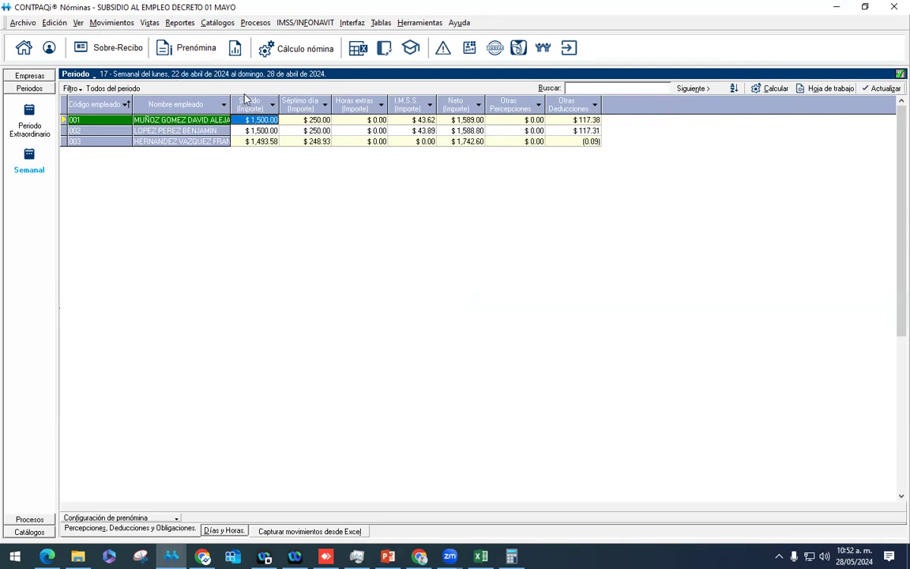
pyautogui.rightClick(211, 129)
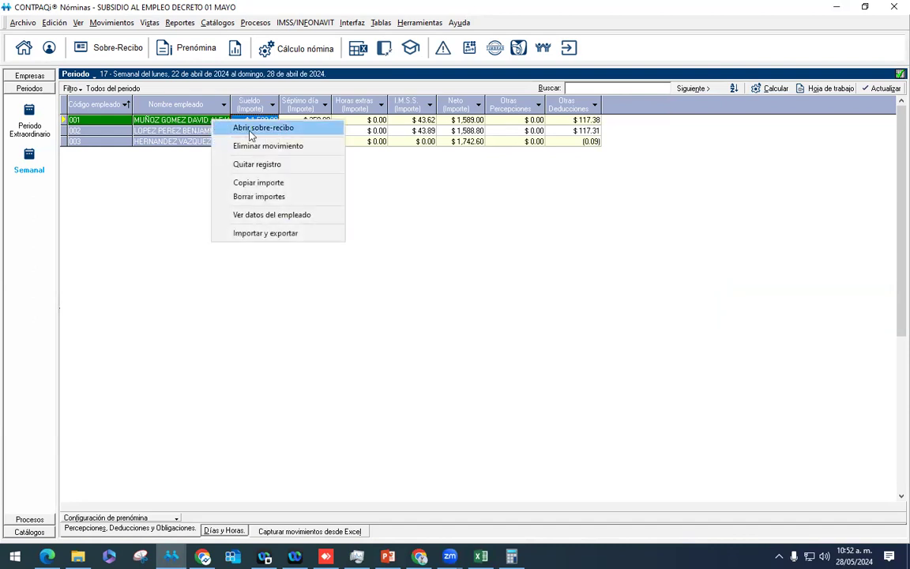
pyautogui.click(246, 158)
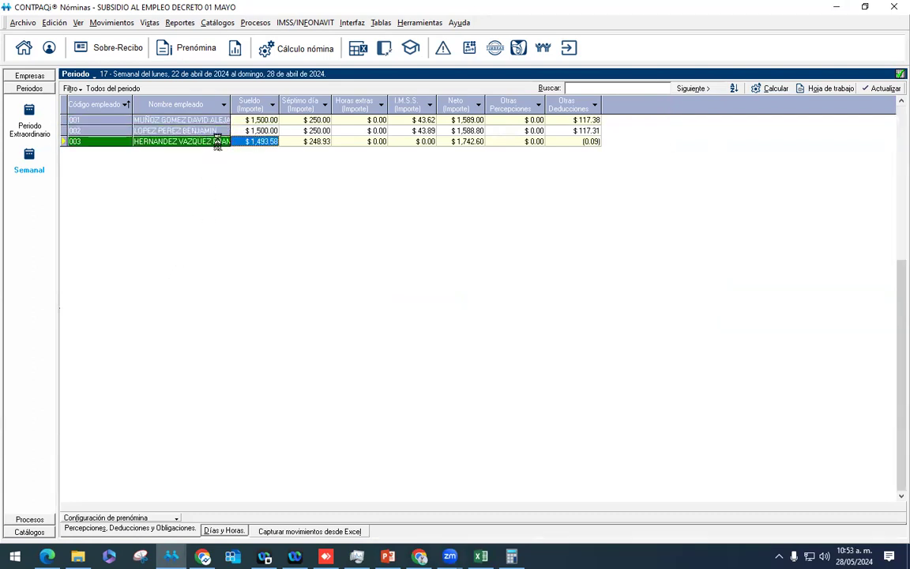
pyautogui.rightClick(212, 131)
pyautogui.click(244, 156)
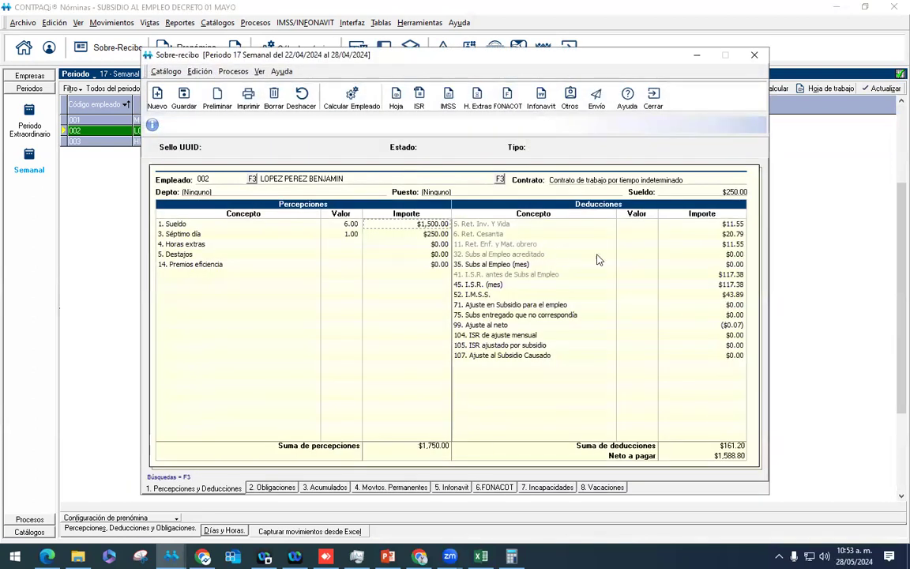
pyautogui.click(559, 286)
pyautogui.click(653, 99)
# Step: Open employee 003's pay receipt and check its $0.00 monthly ISR line
pyautogui.click(218, 144)
pyautogui.rightClick(218, 143)
pyautogui.click(234, 151)
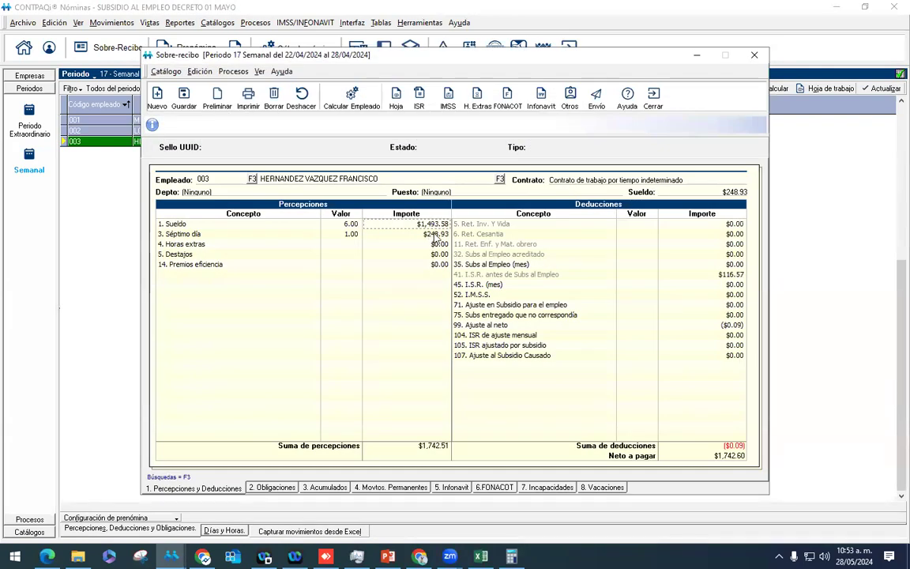
pyautogui.click(495, 281)
# Step: Close the receipt and run Cálculo nómina for all employees of period 17
pyautogui.click(654, 101)
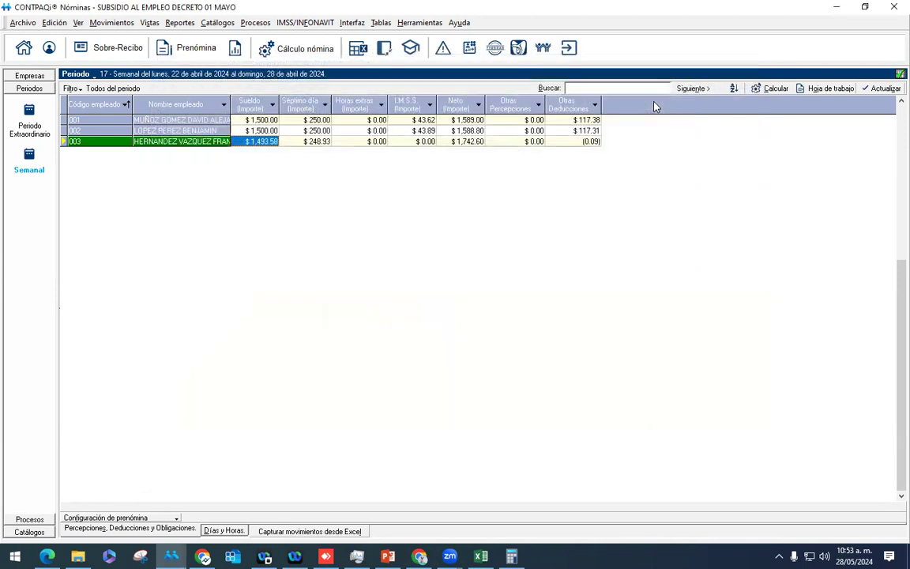
pyautogui.click(271, 49)
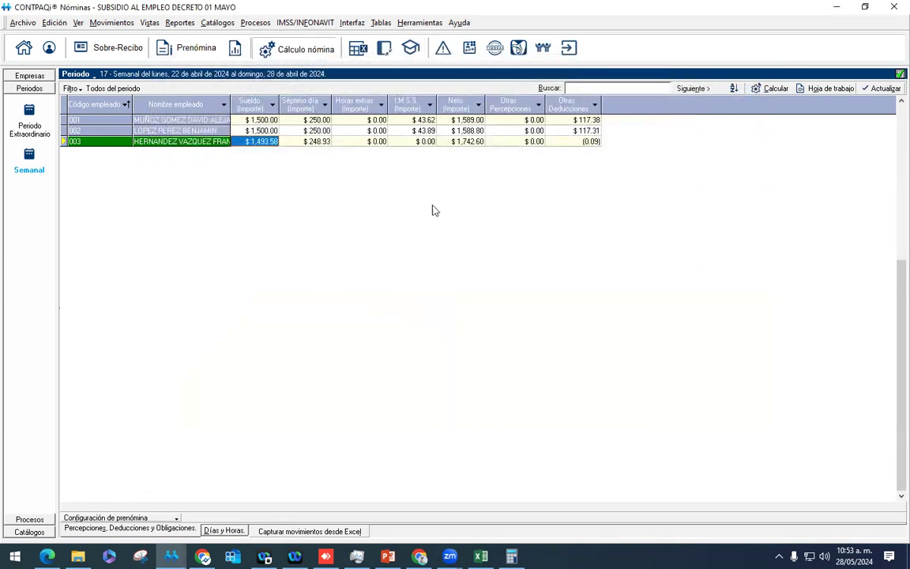
pyautogui.click(372, 209)
pyautogui.click(432, 359)
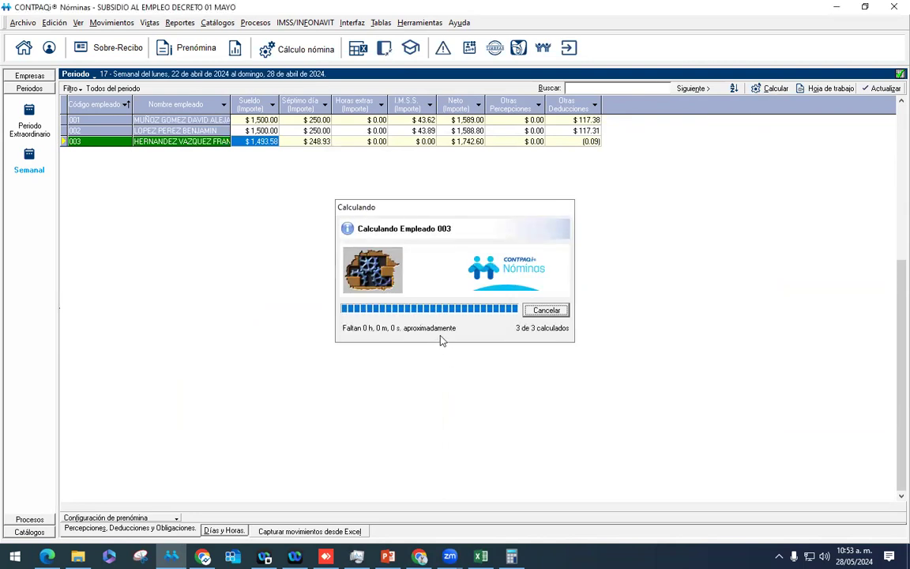
pyautogui.click(475, 320)
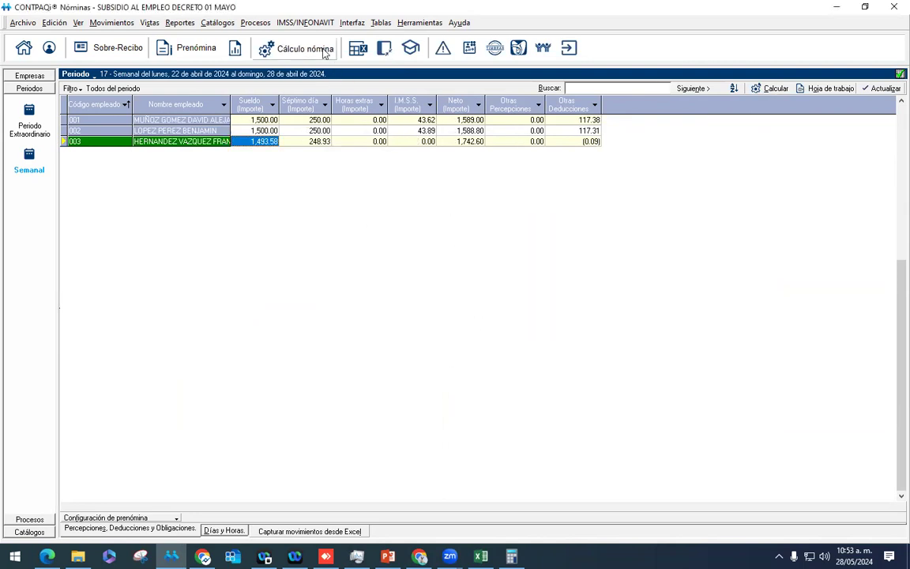
pyautogui.click(261, 23)
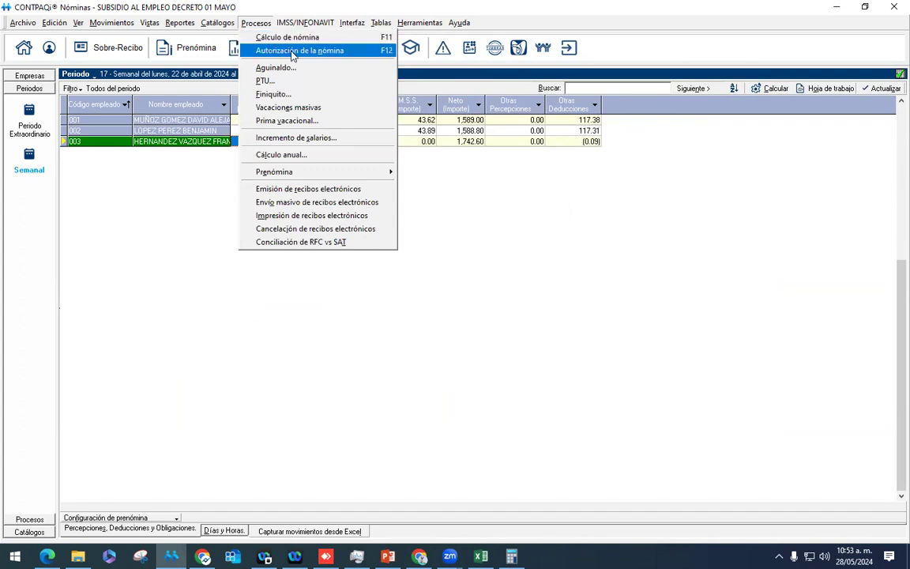
# Step: Authorize period 17's payroll and run the close to advance to period 18
pyautogui.click(264, 48)
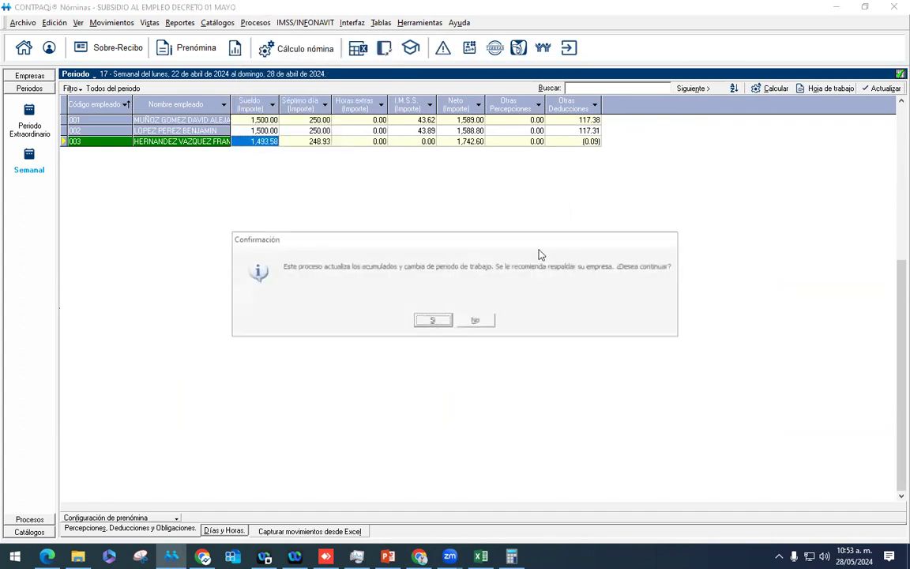
pyautogui.click(435, 321)
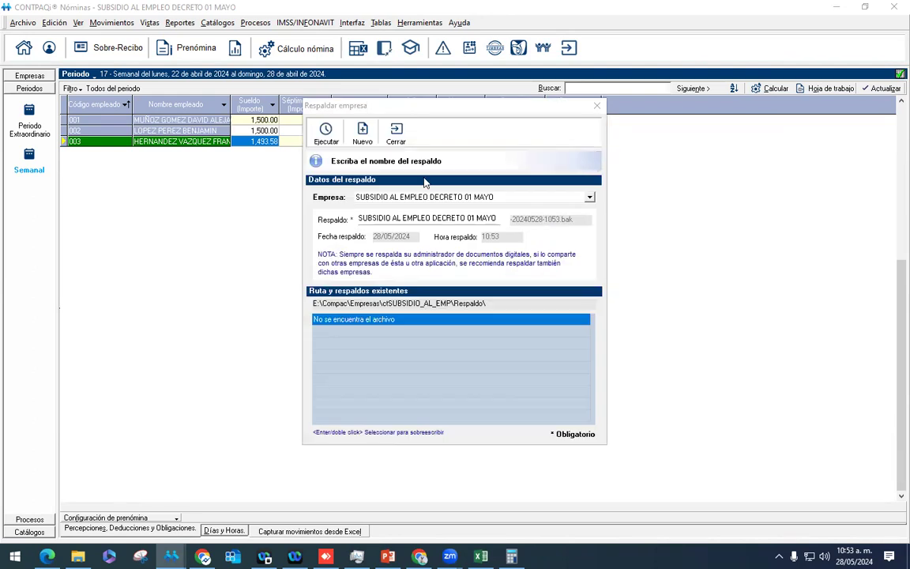
pyautogui.click(397, 136)
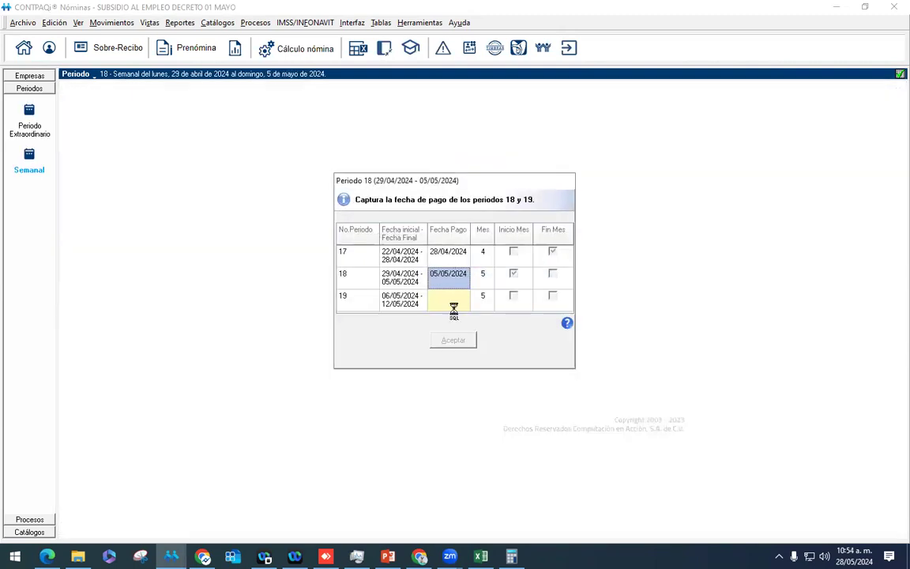
# Step: Set period 19's pay date to 12/05/2024 and complete the period close
pyautogui.click(445, 298)
pyautogui.write('12052024')
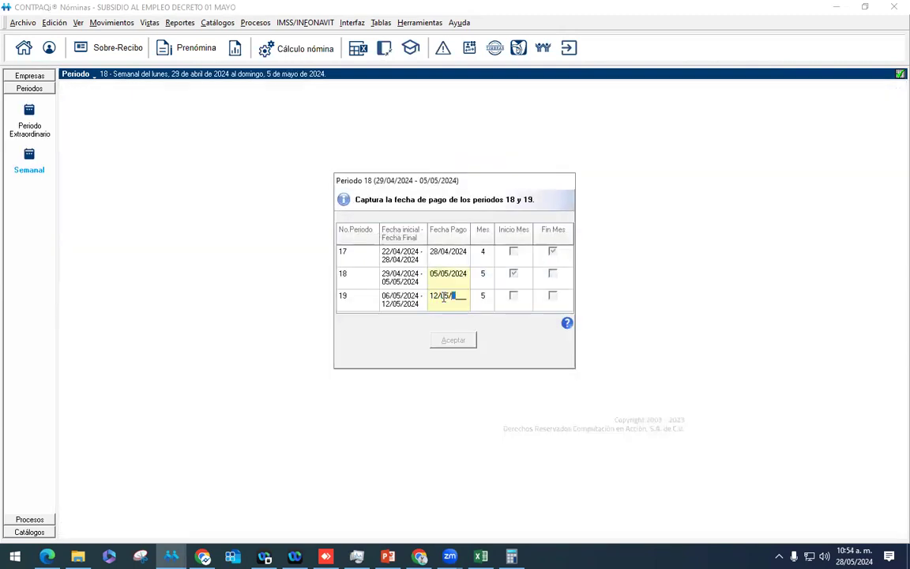
pyautogui.press('Return')
pyautogui.click(460, 340)
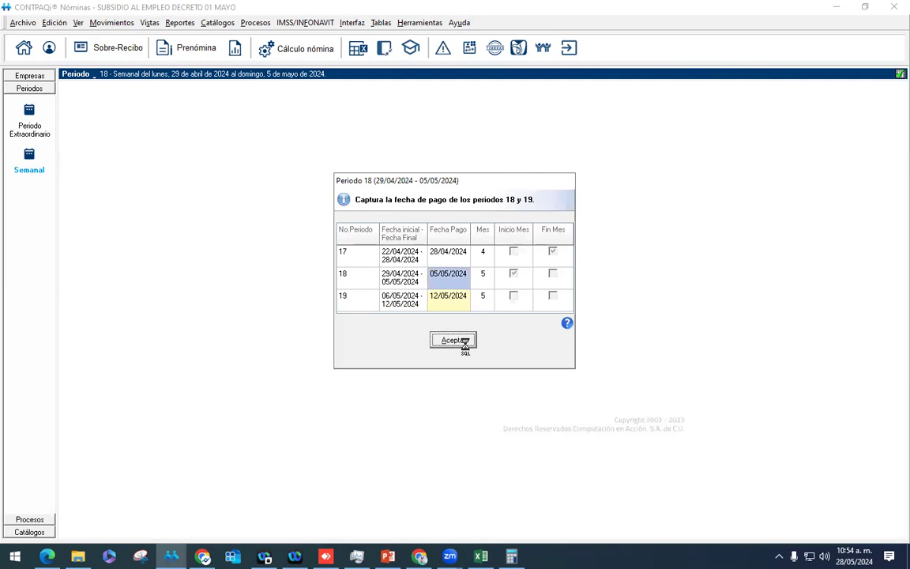
pyautogui.click(577, 331)
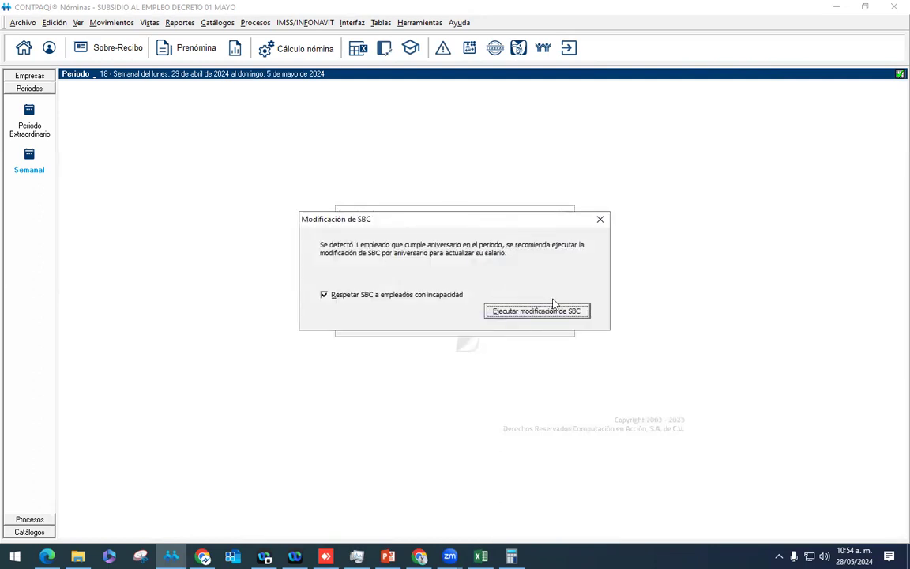
pyautogui.click(600, 217)
# Step: Calculate period 18's payroll from the Prenómina grid
pyautogui.click(185, 47)
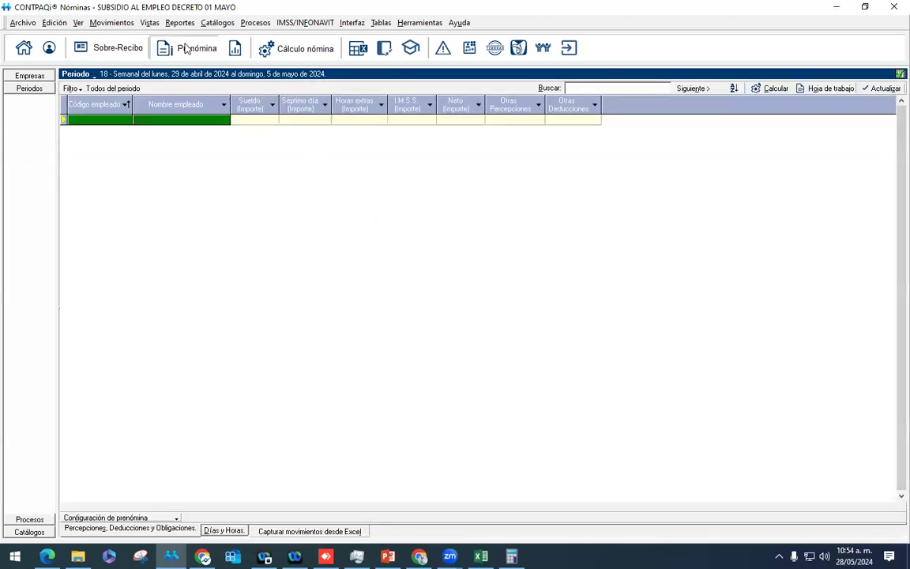
pyautogui.click(268, 48)
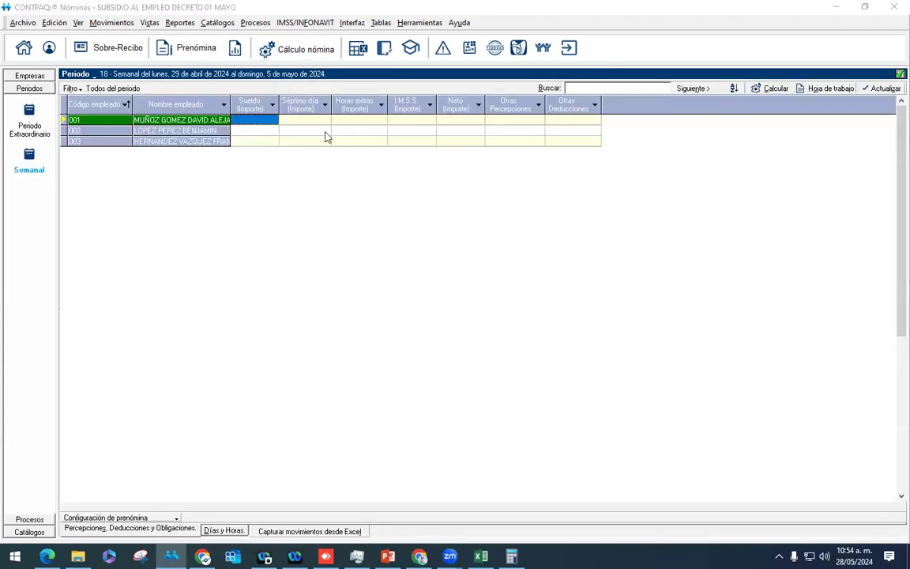
pyautogui.click(434, 360)
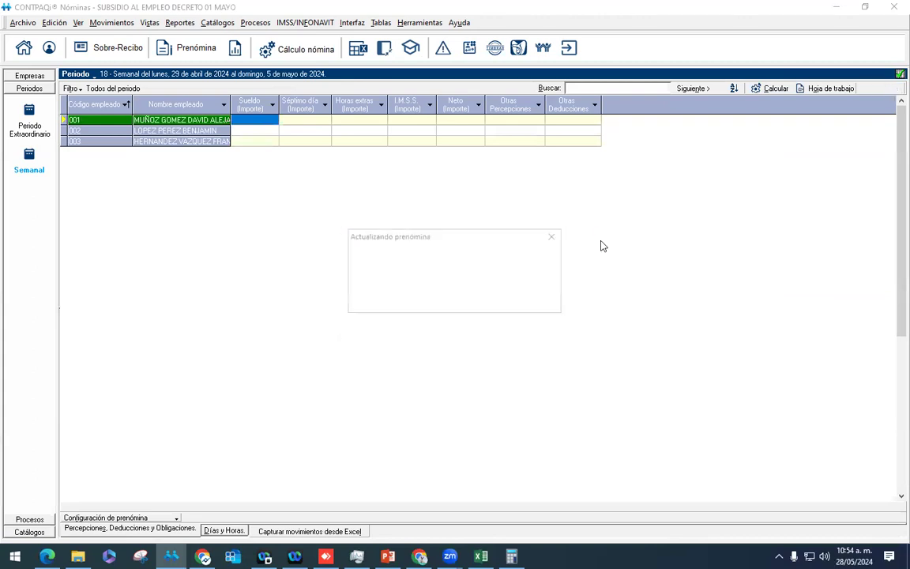
pyautogui.click(455, 321)
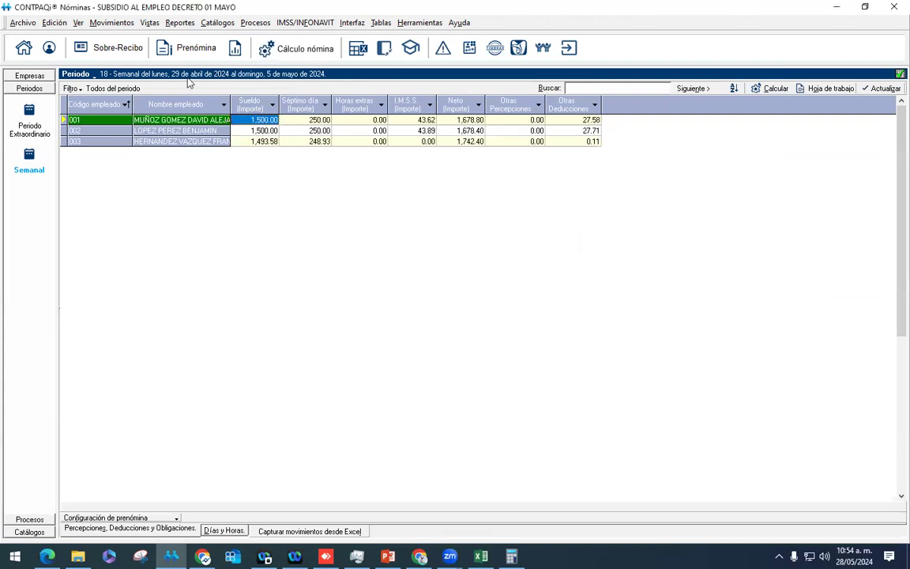
# Step: Check employee 001's receipt (subsidy $89.80, ISR $27.58), then return to the Excel workbook
pyautogui.rightClick(215, 122)
pyautogui.click(266, 130)
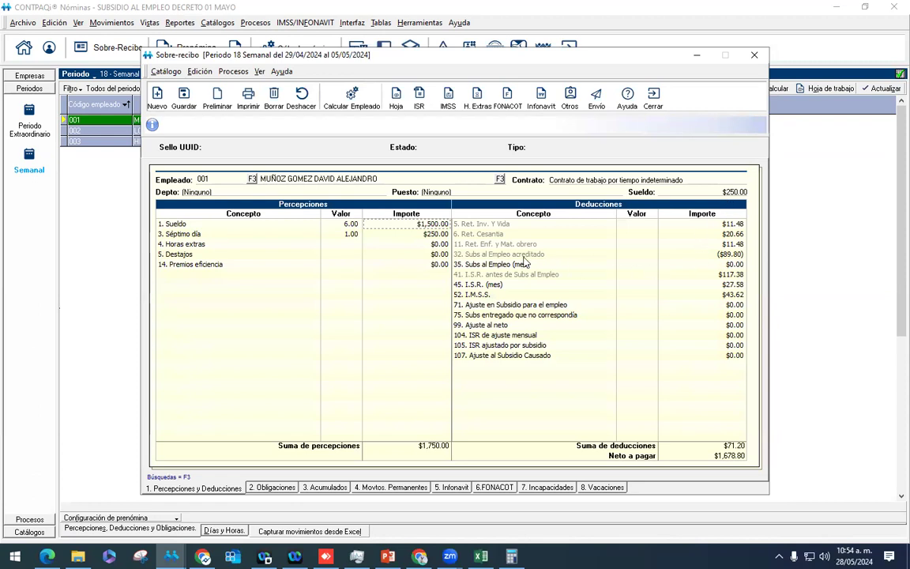
pyautogui.click(720, 261)
pyautogui.press('Down')
pyautogui.click(485, 551)
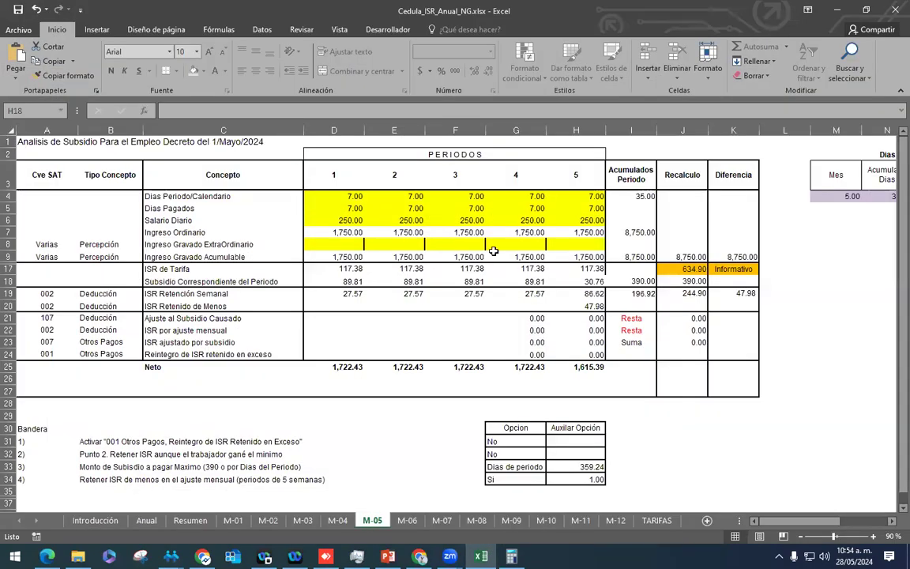
pyautogui.click(339, 197)
pyautogui.moveTo(347, 247); pyautogui.dragTo(343, 270)
pyautogui.click(344, 270)
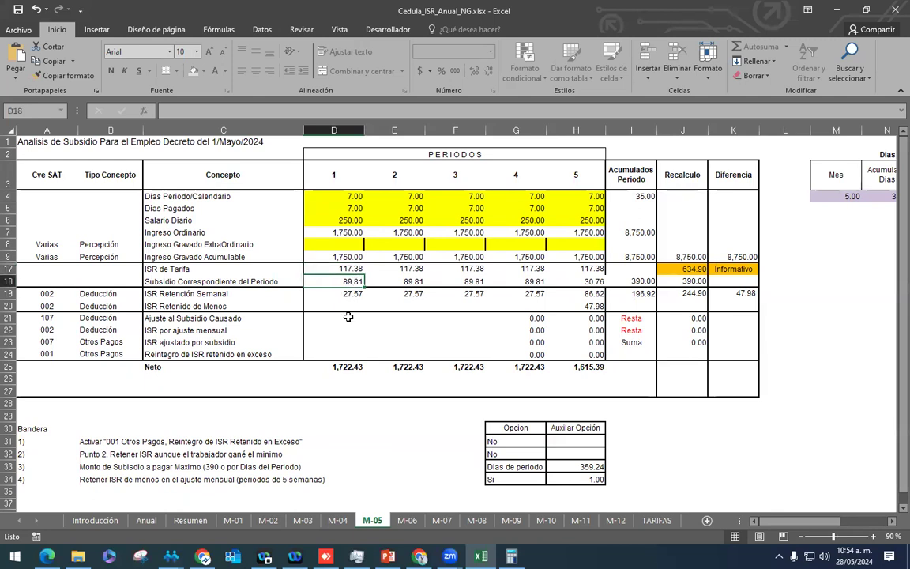
pyautogui.click(349, 293)
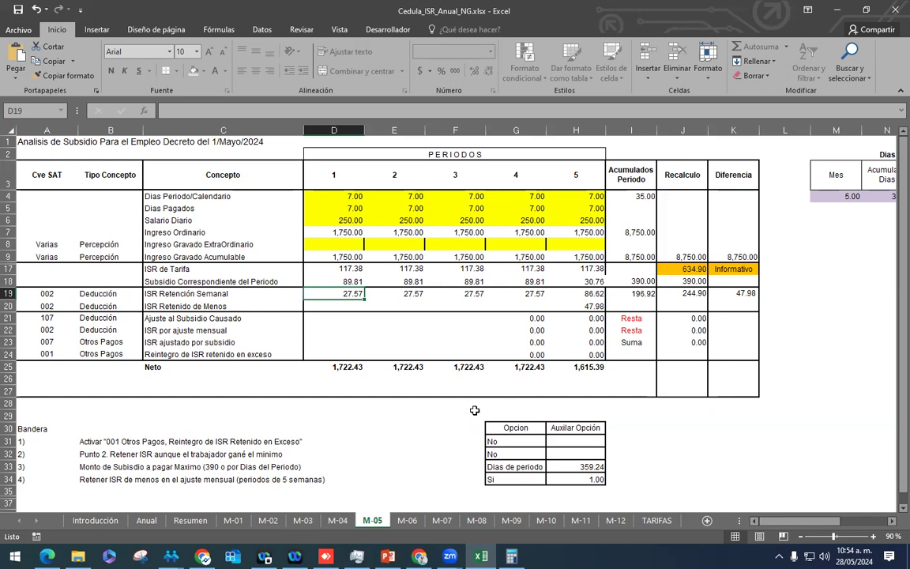
# Step: Close employee 001's receipt and select employee 002's 29/04/2024 cell in Días y Horas
pyautogui.click(483, 553)
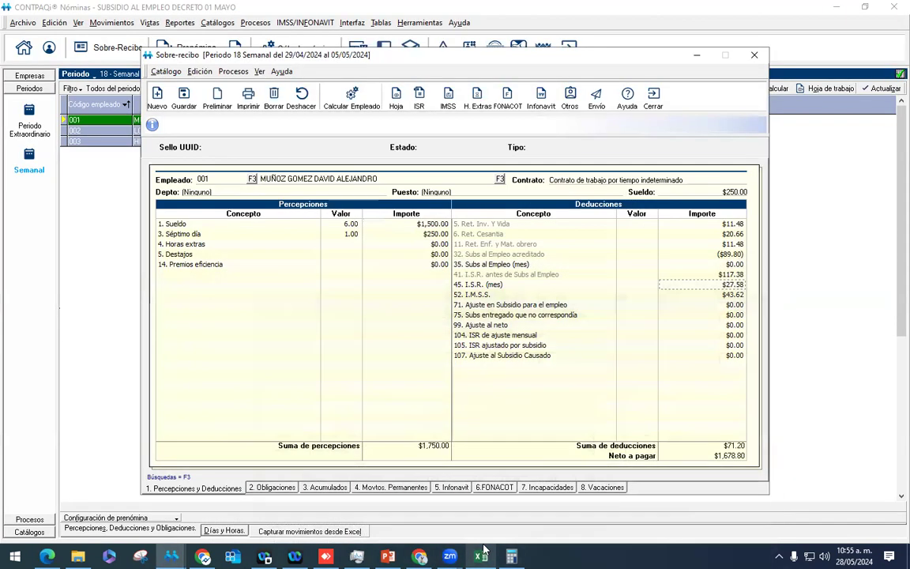
pyautogui.click(648, 97)
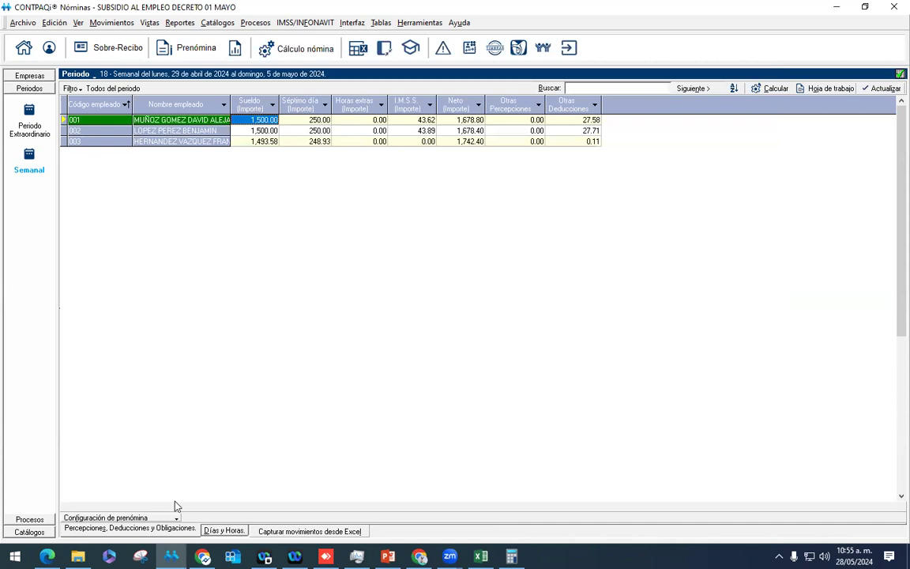
pyautogui.click(223, 531)
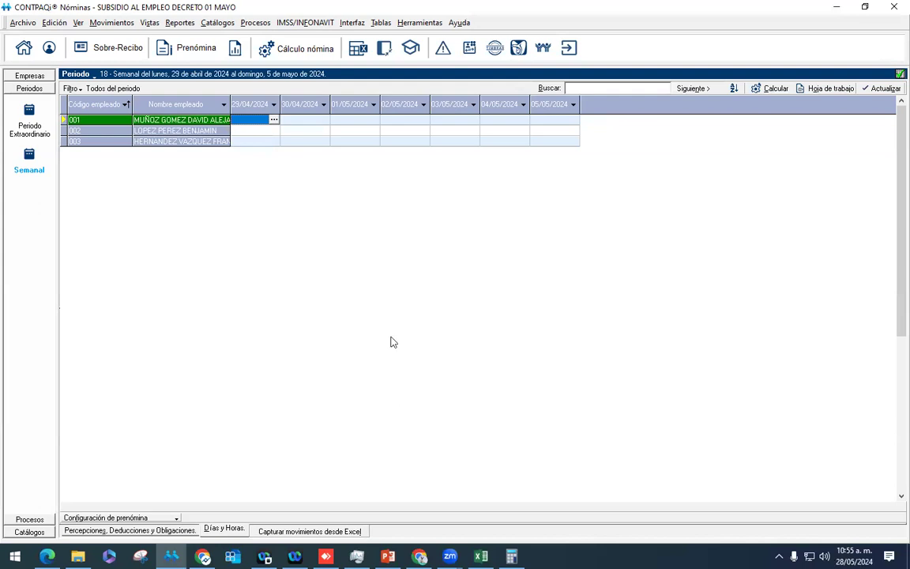
pyautogui.click(253, 131)
# Step: Review employee 002's receipt before recording absences
pyautogui.rightClick(196, 132)
pyautogui.click(241, 139)
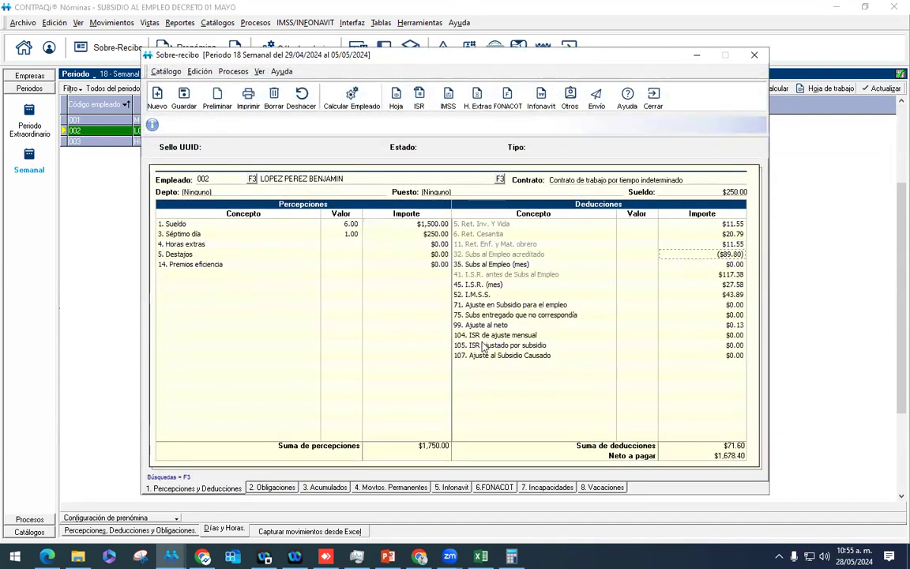
pyautogui.click(654, 99)
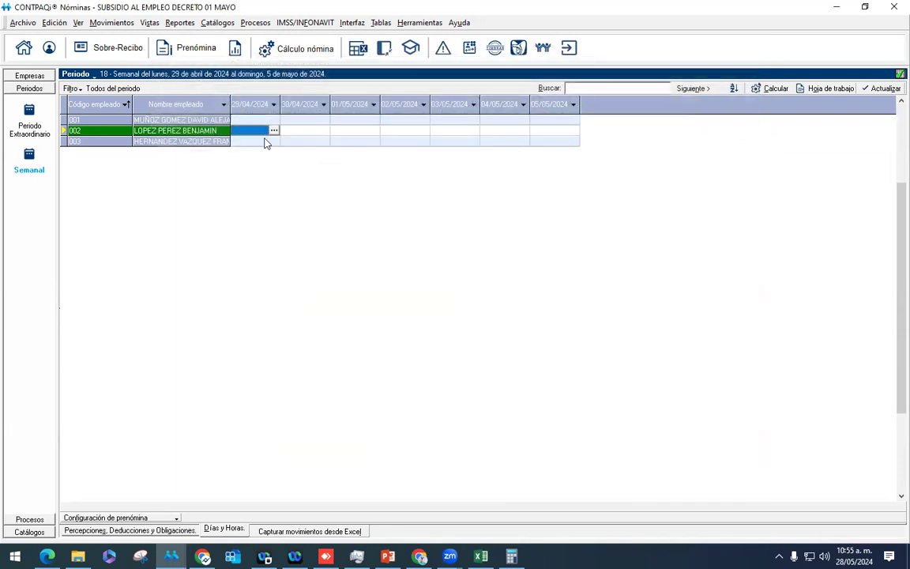
# Step: Enter 3F to log three FINJ unjustified absences and open the recalculated receipt
pyautogui.write('3FINJ')
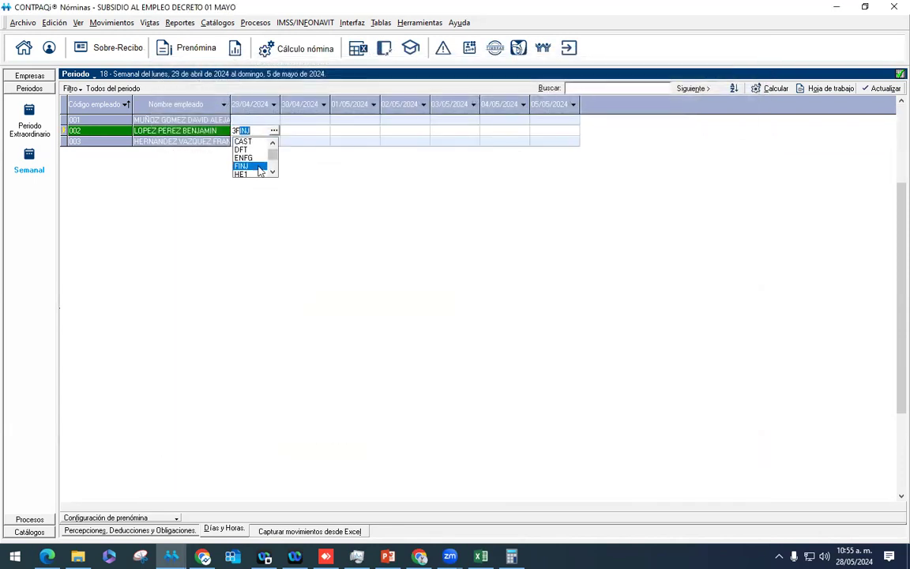
pyautogui.press('Return')
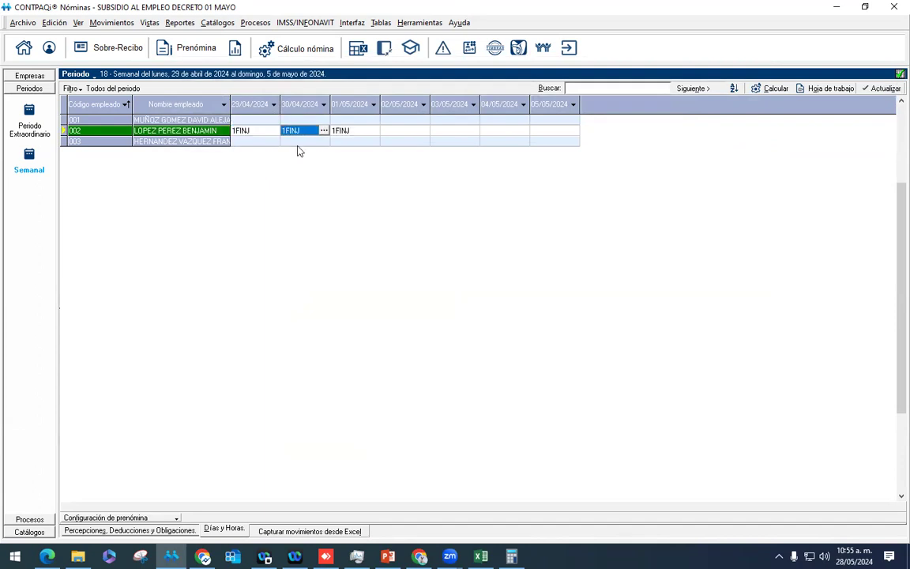
pyautogui.rightClick(182, 131)
pyautogui.click(203, 138)
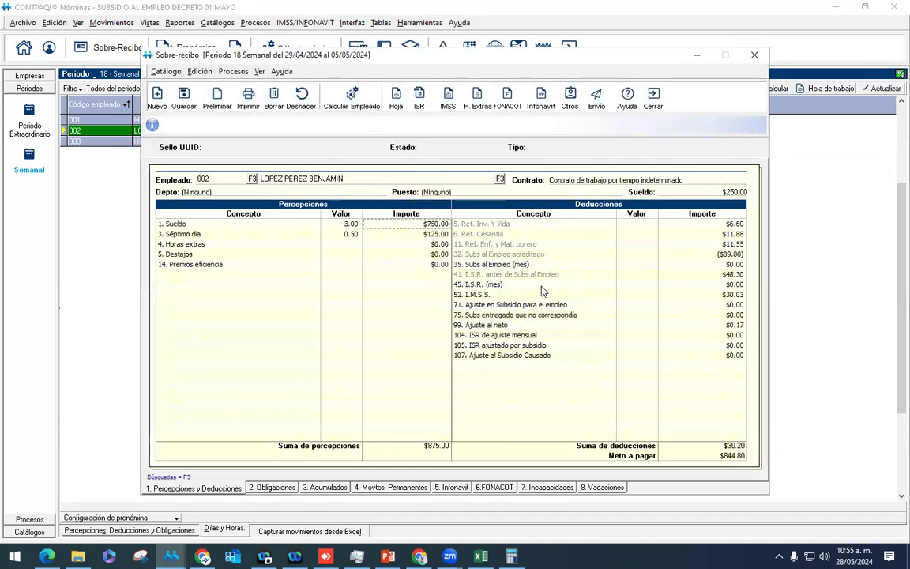
# Step: Check employee 002's subsidy, ISR before subsidy $48.30 and final ISR, then bring up Calculator
pyautogui.click(702, 254)
pyautogui.click(729, 276)
pyautogui.click(724, 258)
pyautogui.click(728, 286)
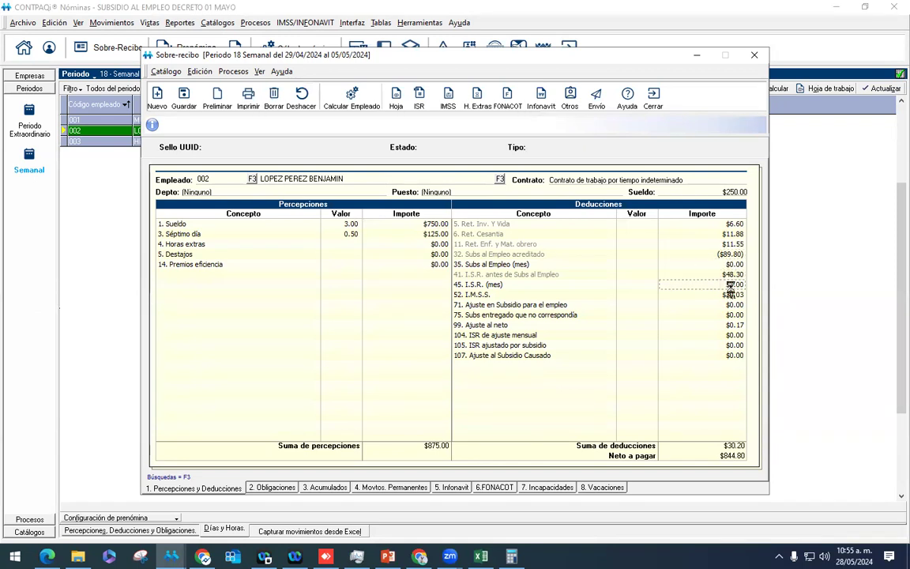
pyautogui.click(733, 274)
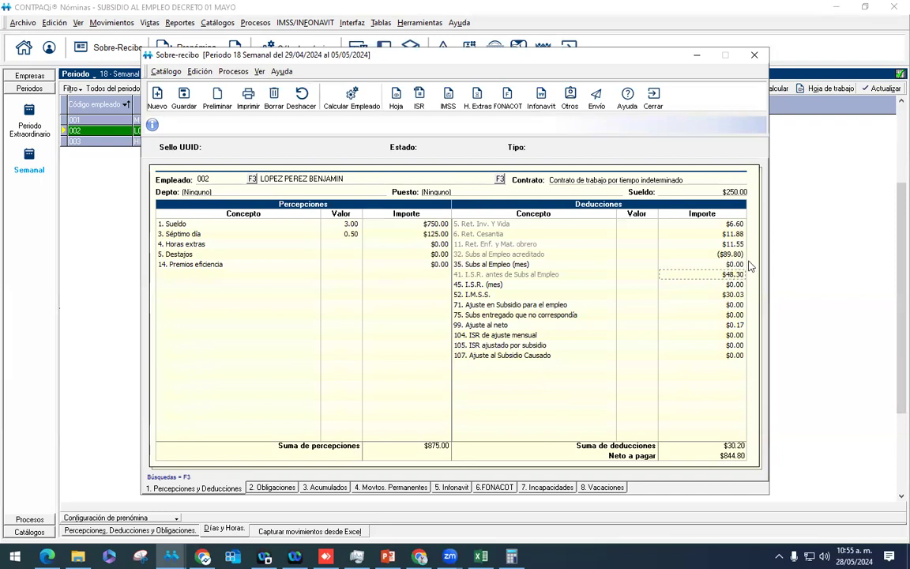
pyautogui.click(511, 556)
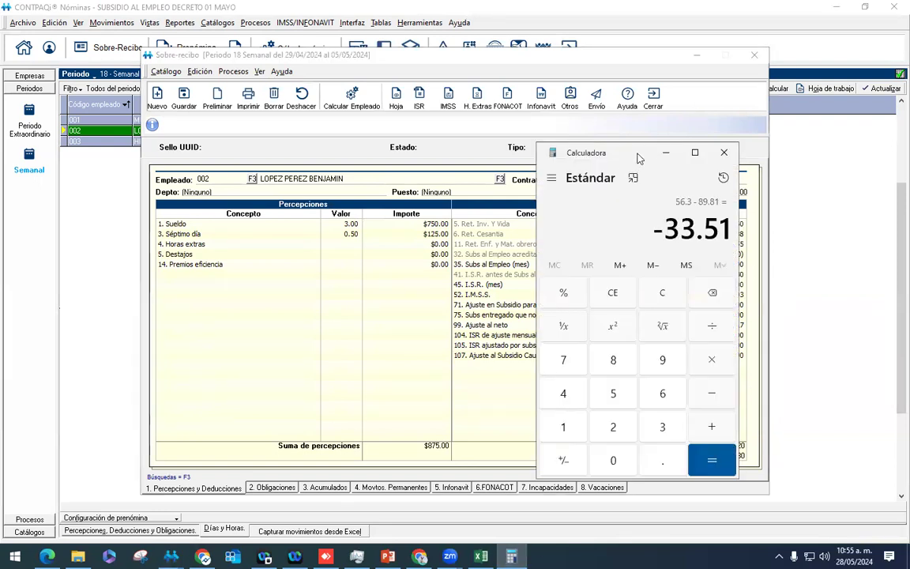
# Step: Compute 89.80 − 48.3 = 41.5 in Calculator, then return to the receipt
pyautogui.press('Escape')
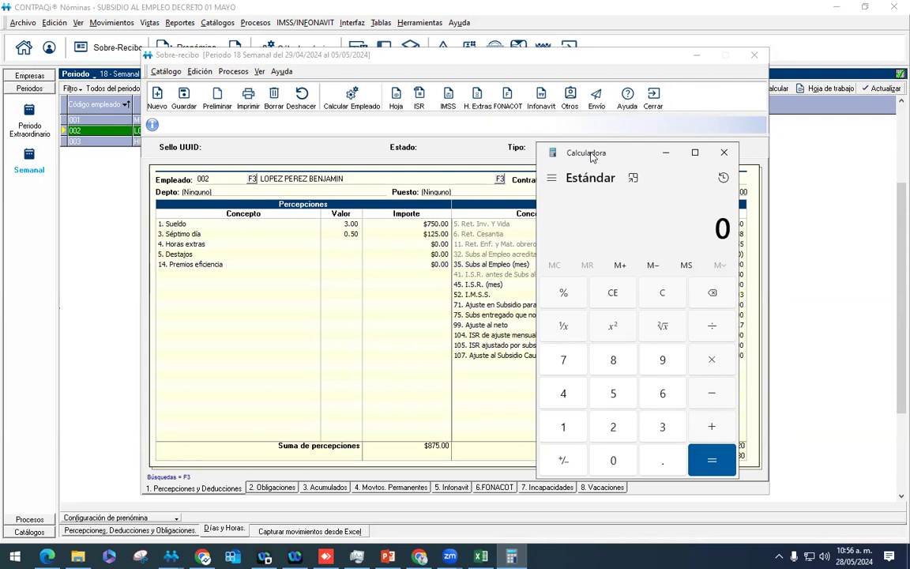
pyautogui.moveTo(602, 154); pyautogui.dragTo(303, 168)
pyautogui.write('89.80')
pyautogui.press('BackSpace')
pyautogui.write('- 48.3')
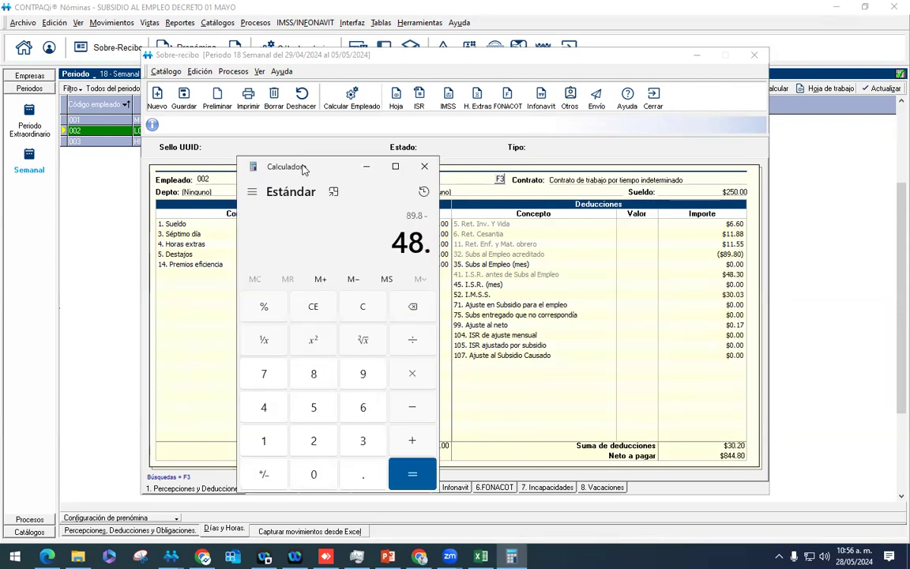
pyautogui.press('Return')
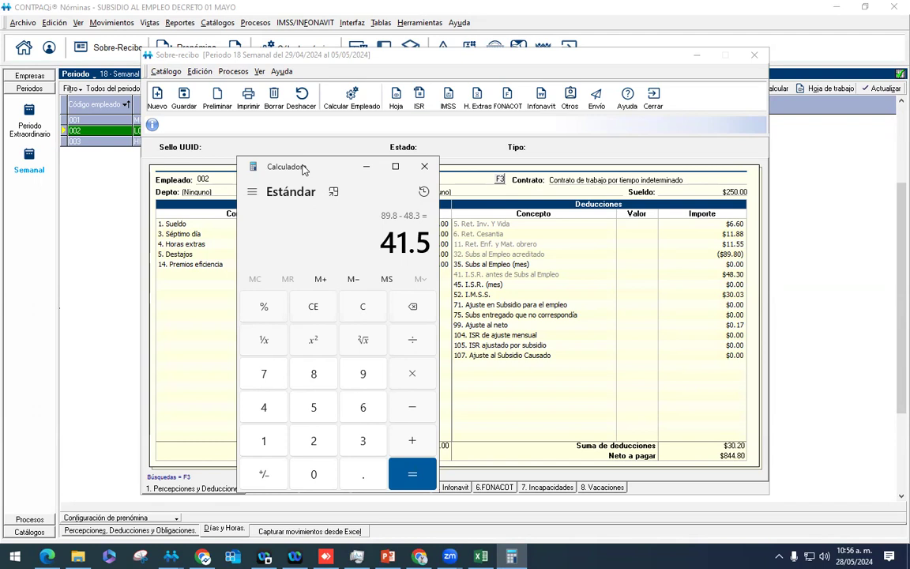
pyautogui.click(699, 267)
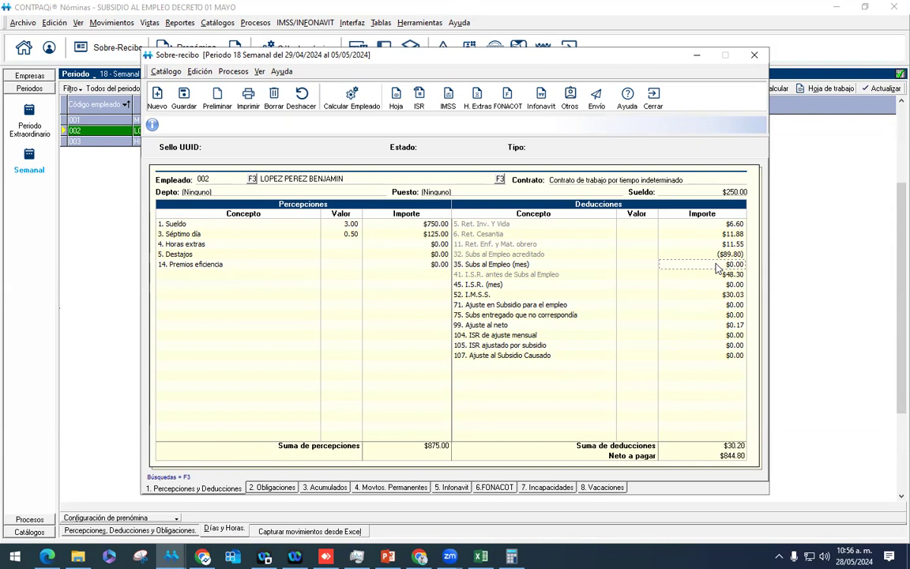
# Step: Close employee 002's receipt and show the Percepciones, Deducciones y Obligaciones amounts for employee 003
pyautogui.click(664, 101)
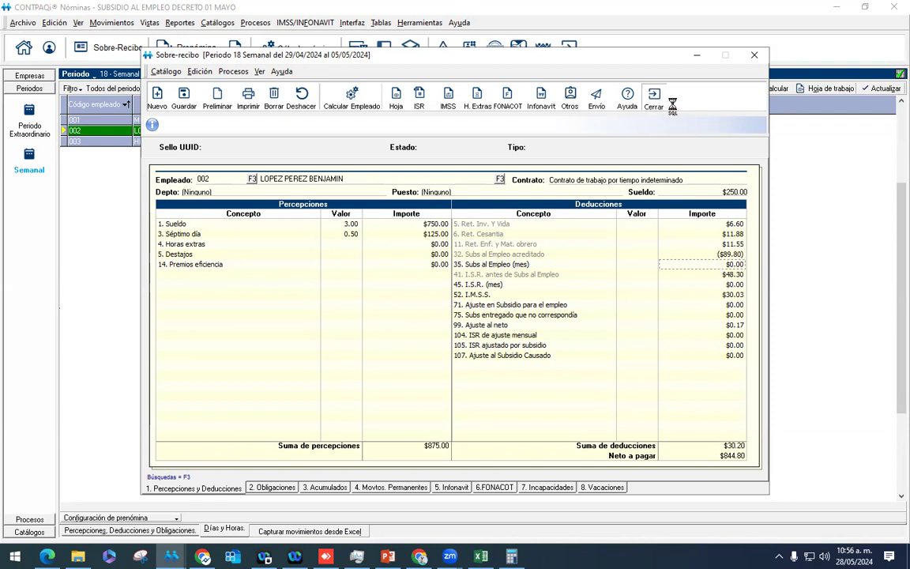
pyautogui.click(157, 142)
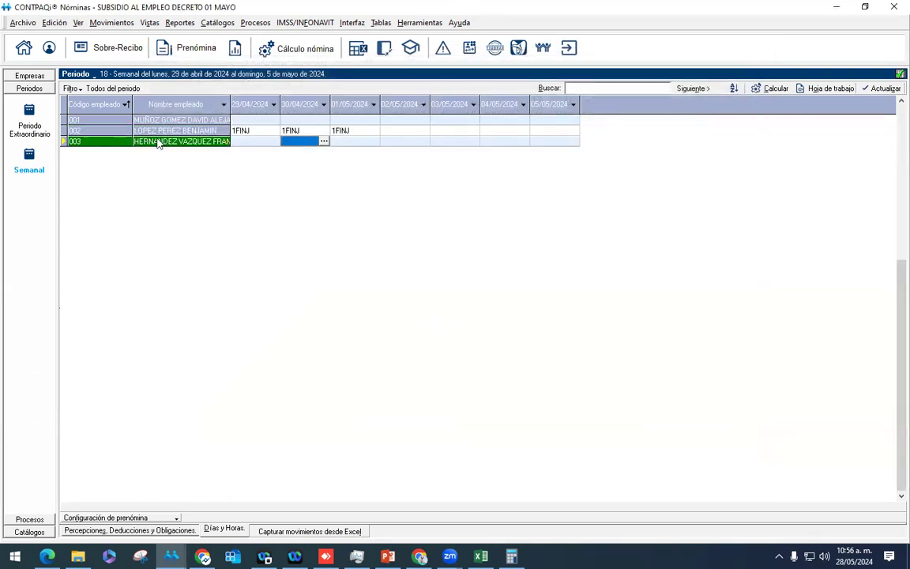
pyautogui.click(131, 530)
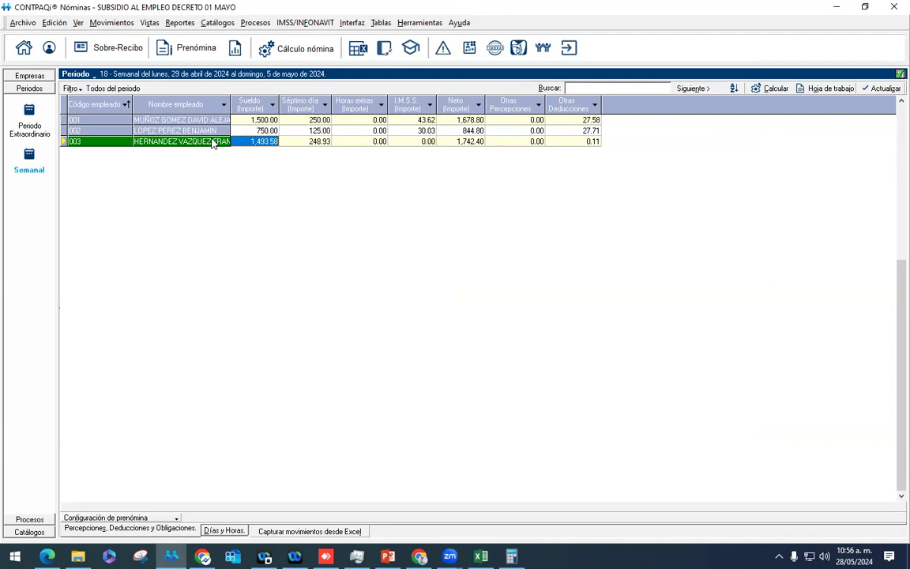
# Step: Review employee 003's period 18 receipt, checking the ($89.80) subsidy and $0.00 monthly ISR
pyautogui.rightClick(211, 142)
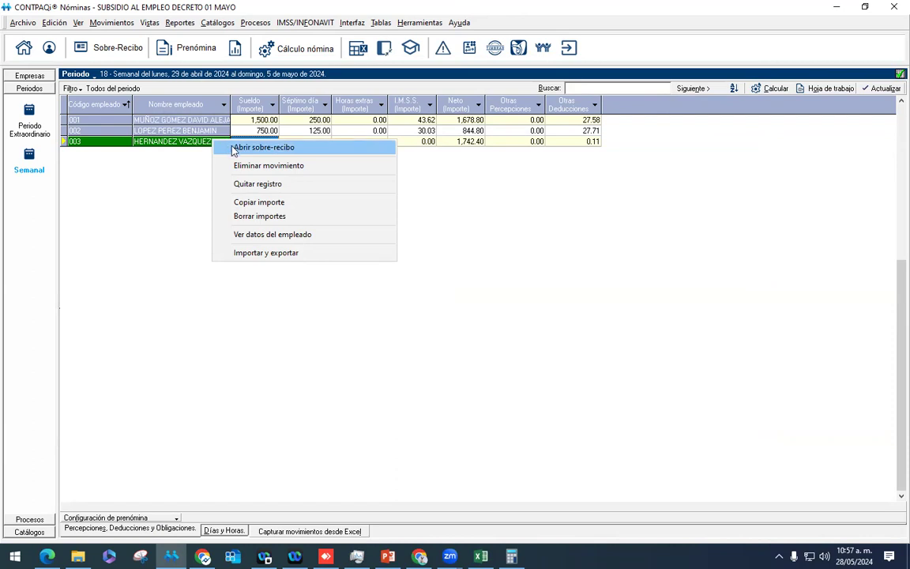
pyautogui.click(234, 148)
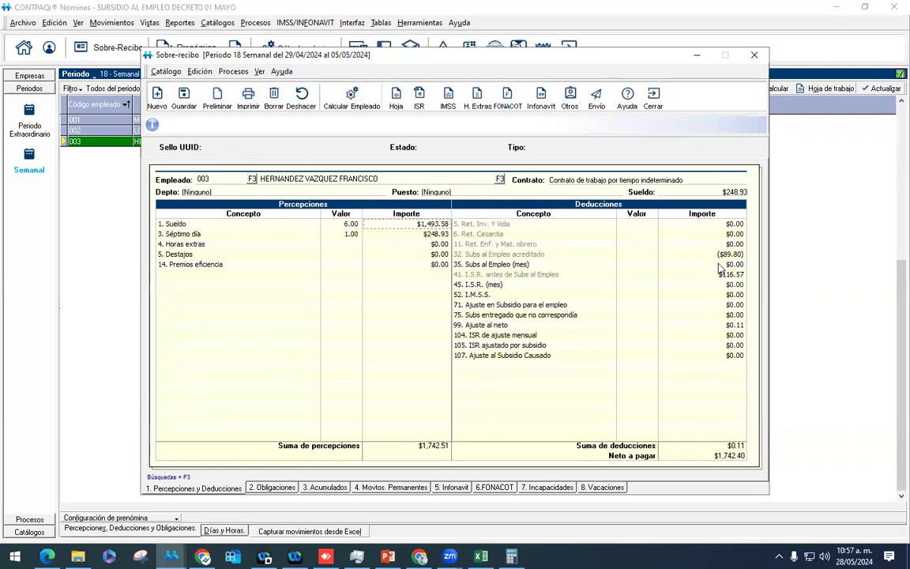
pyautogui.click(685, 255)
pyautogui.click(704, 286)
pyautogui.hotkey('ctrl', 'Tab')
pyautogui.click(655, 101)
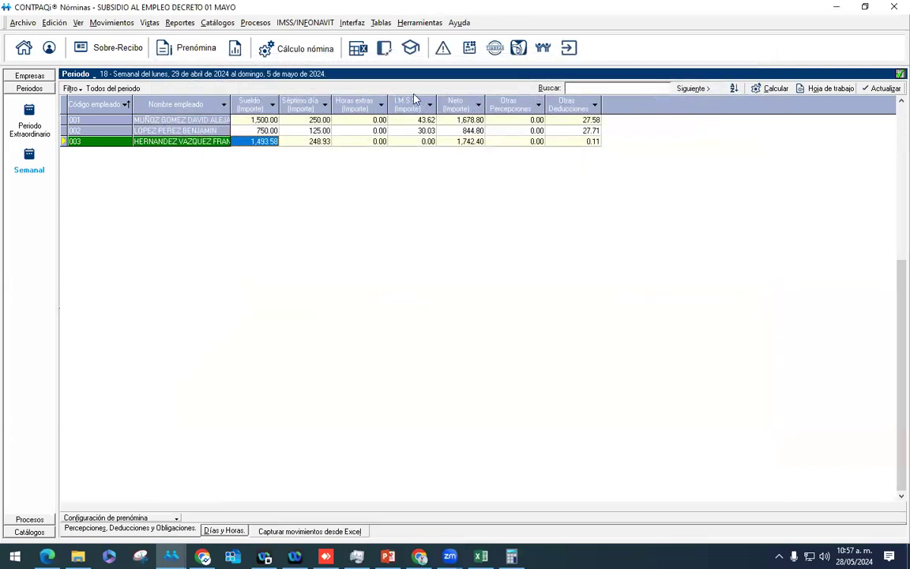
pyautogui.click(382, 22)
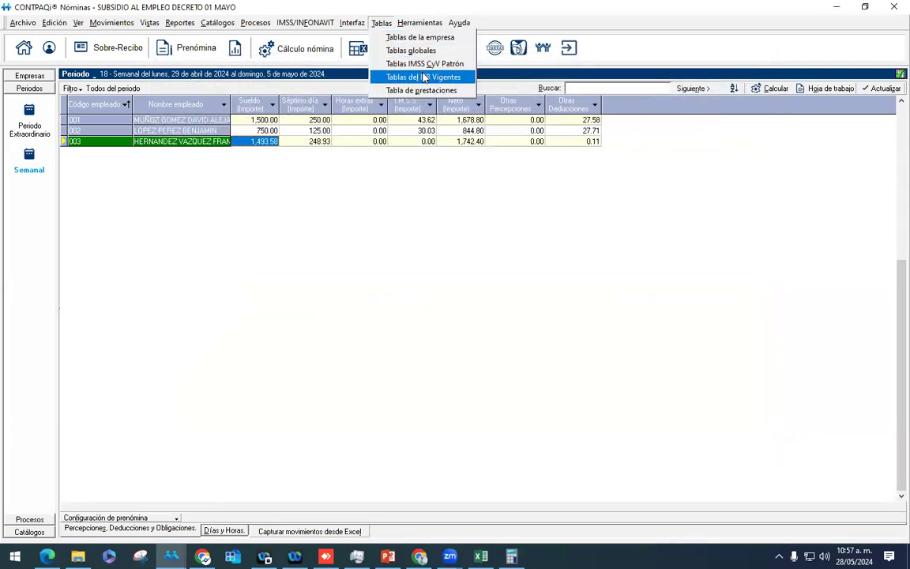
# Step: Set 'Retener ISR en empleados con salario mínimo' to Sí in the current ISR tables
pyautogui.click(425, 77)
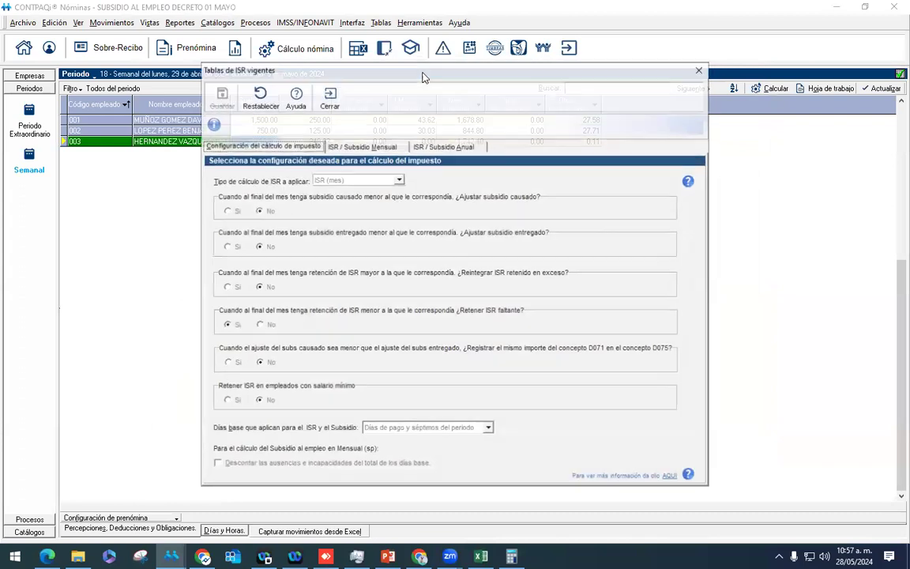
pyautogui.click(226, 401)
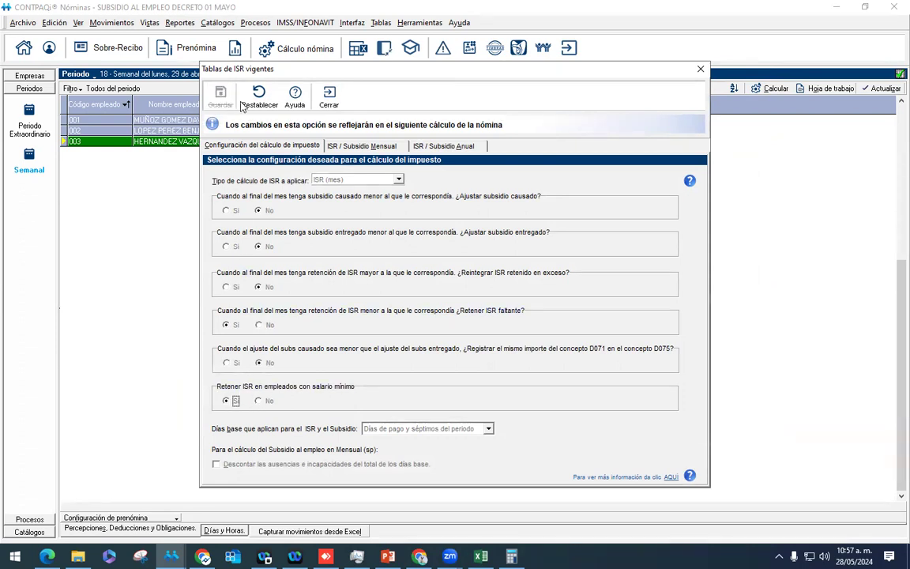
pyautogui.click(327, 99)
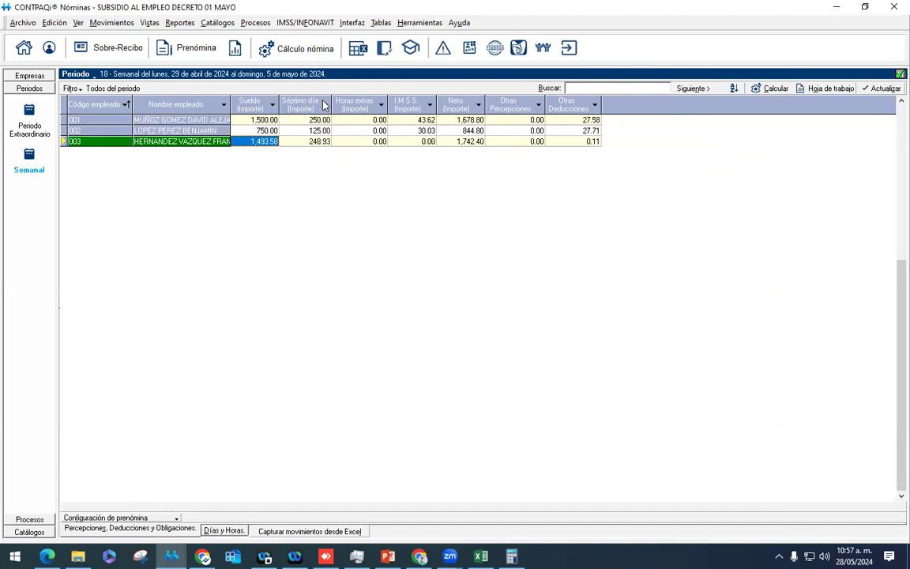
pyautogui.rightClick(233, 141)
# Step: Recalculate employee 003's receipt, confirming $26.77 monthly ISR and $1,715.60 net pay
pyautogui.click(263, 147)
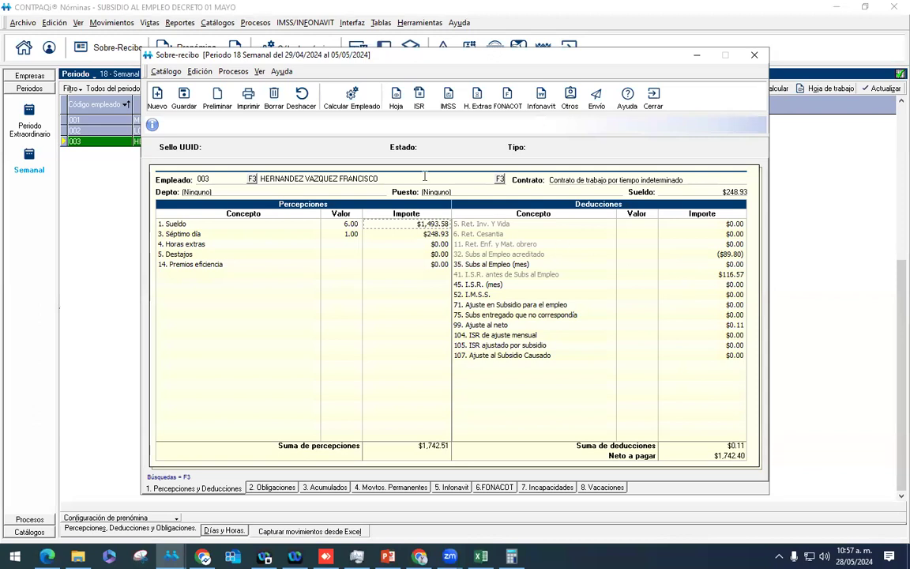
pyautogui.click(355, 108)
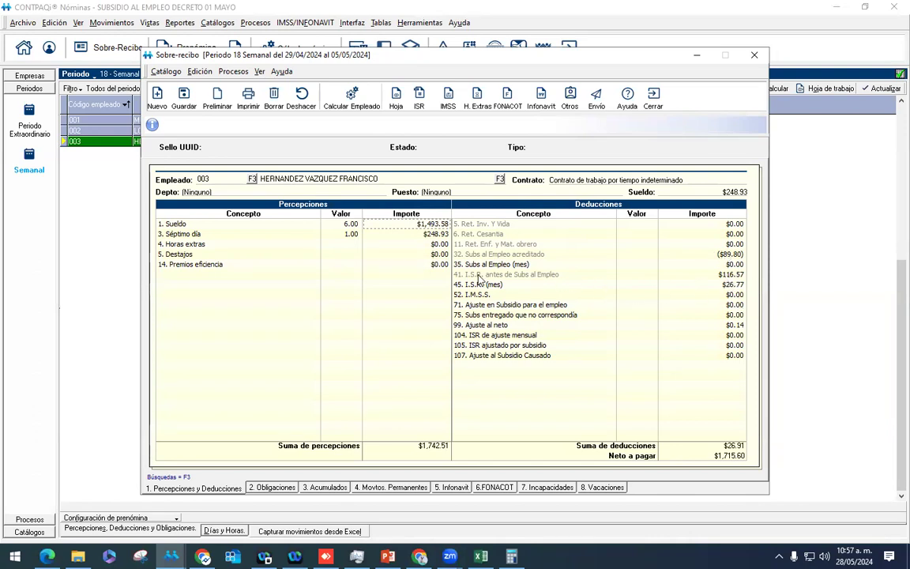
pyautogui.click(708, 275)
pyautogui.click(728, 285)
pyautogui.click(381, 22)
# Step: Switch 'Retener ISR en empleados con salario mínimo' back to No and save the ISR tables
pyautogui.click(410, 24)
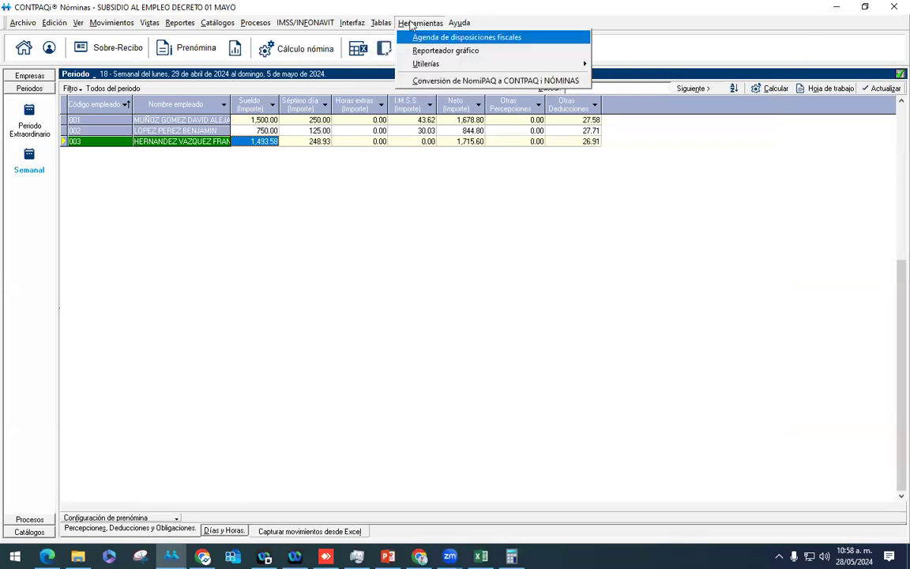
pyautogui.moveTo(381, 23)
pyautogui.click(403, 78)
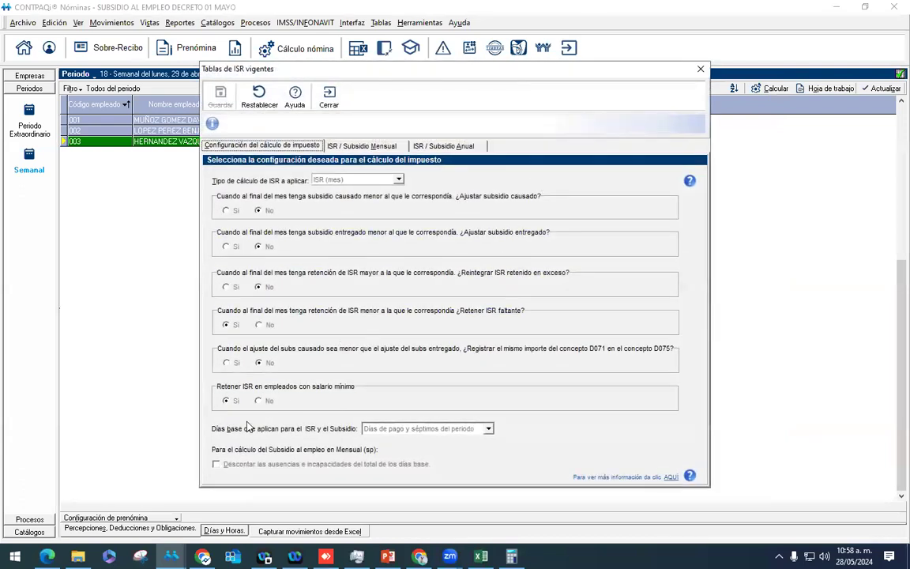
pyautogui.click(259, 400)
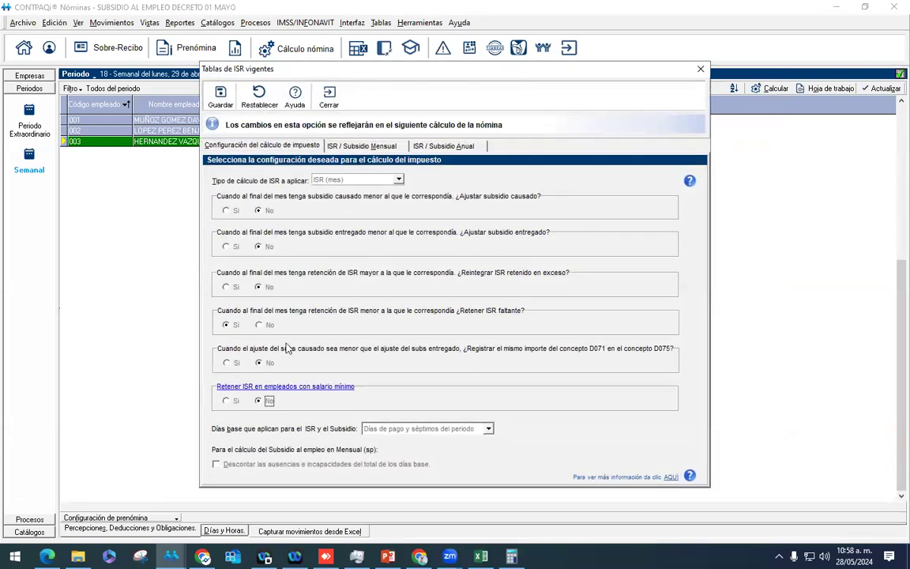
pyautogui.click(220, 95)
pyautogui.click(329, 95)
# Step: Reopen employee 003's receipt to confirm $0.00 ISR and $1,742.40 net pay
pyautogui.rightClick(201, 148)
pyautogui.click(240, 150)
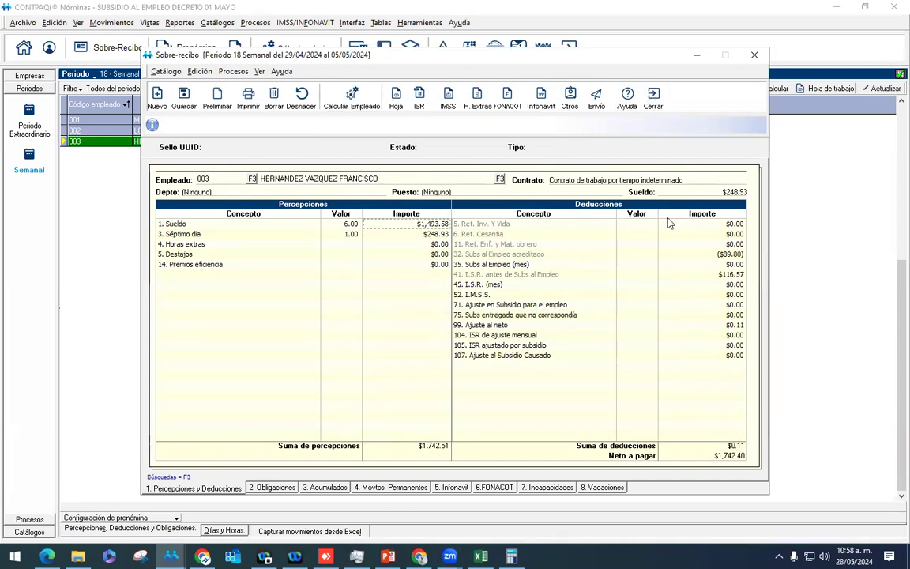
pyautogui.click(653, 97)
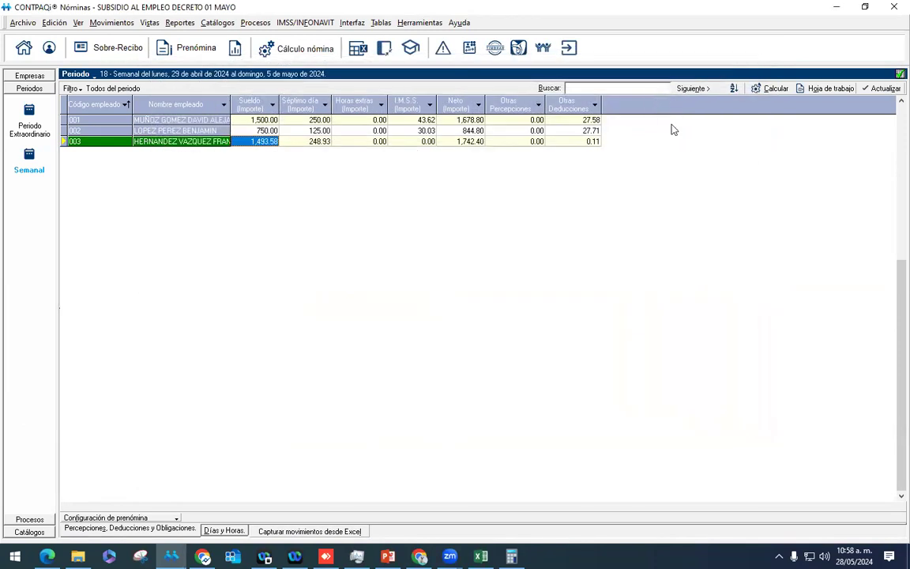
pyautogui.click(217, 130)
# Step: Calculate period 18's payroll for all employees of the period
pyautogui.click(233, 119)
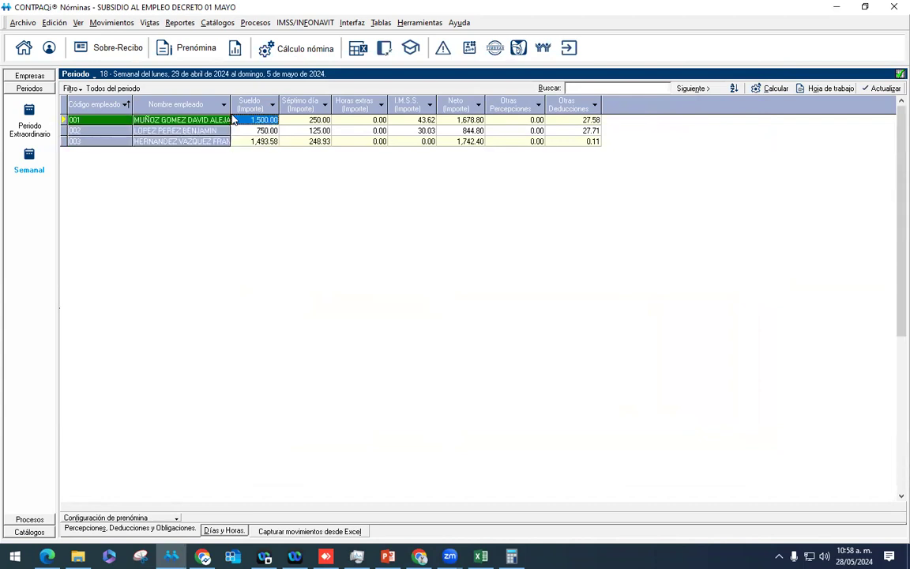
pyautogui.click(276, 48)
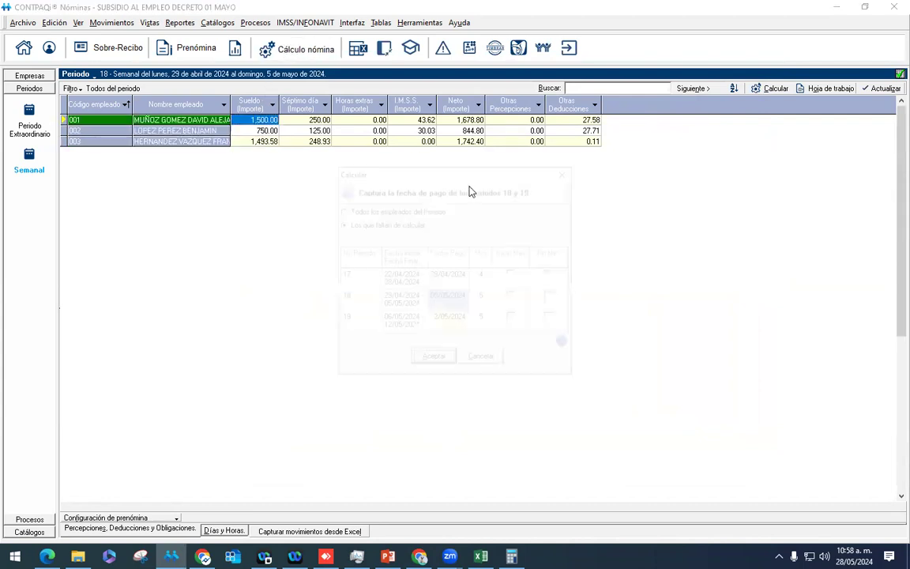
pyautogui.click(382, 210)
pyautogui.click(433, 360)
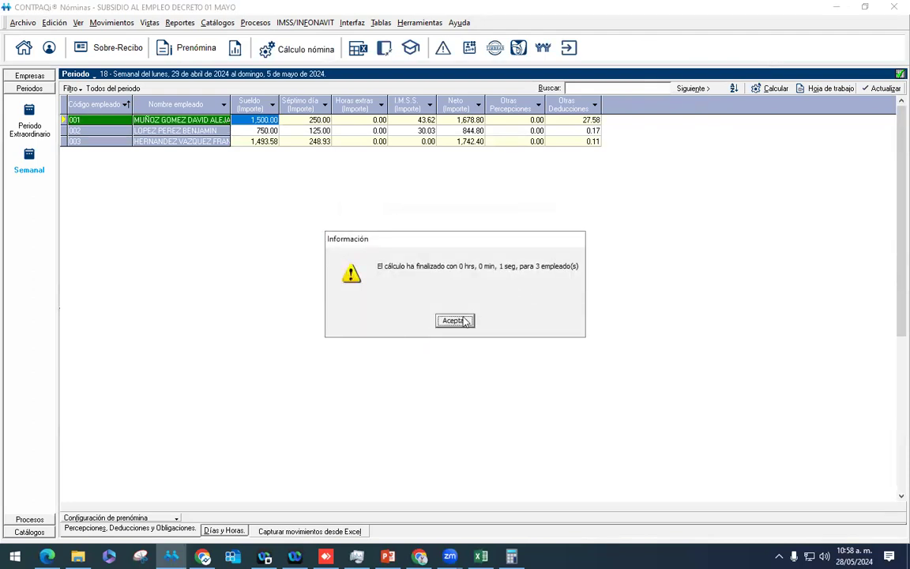
pyautogui.click(455, 321)
# Step: Authorize the period 18 payroll, confirming the accumulation update and continuing past the backup prompt
pyautogui.click(255, 22)
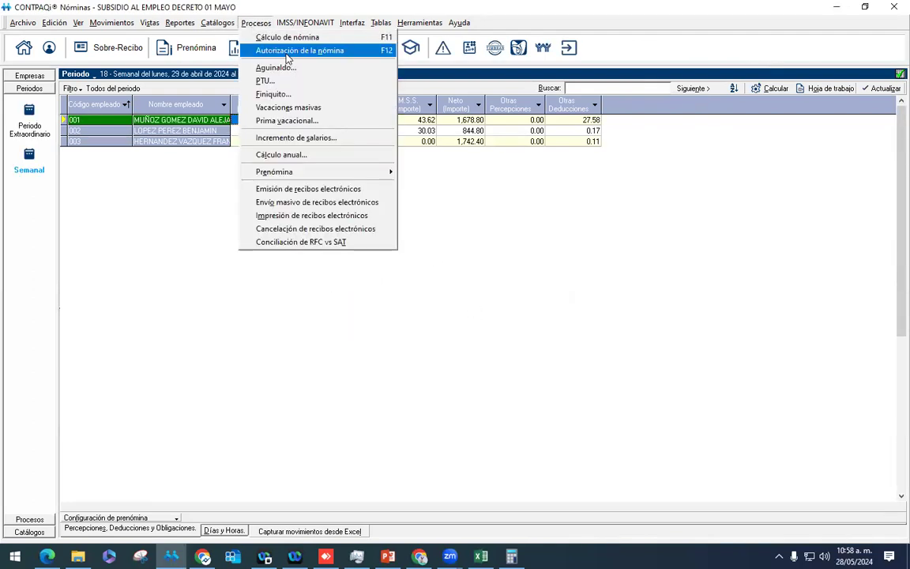
pyautogui.click(285, 49)
pyautogui.click(436, 320)
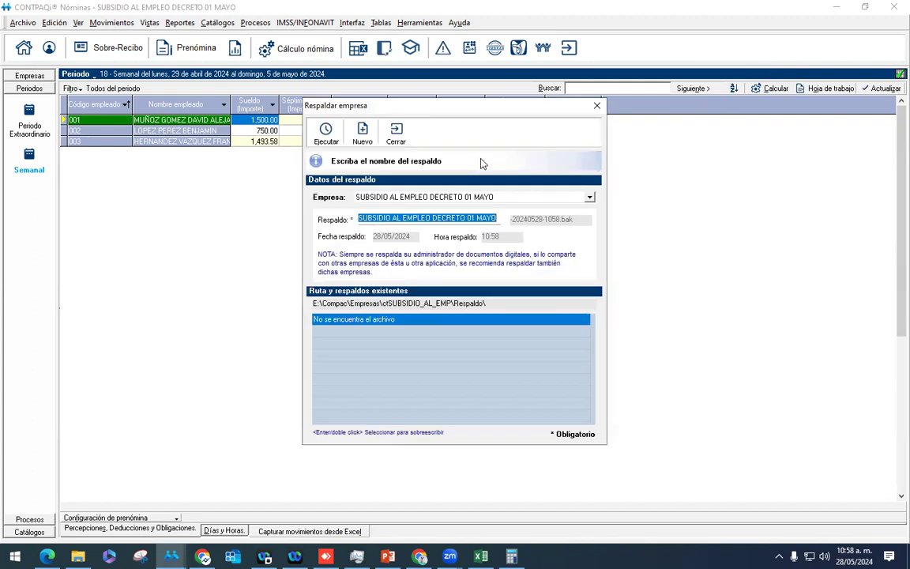
pyautogui.click(325, 133)
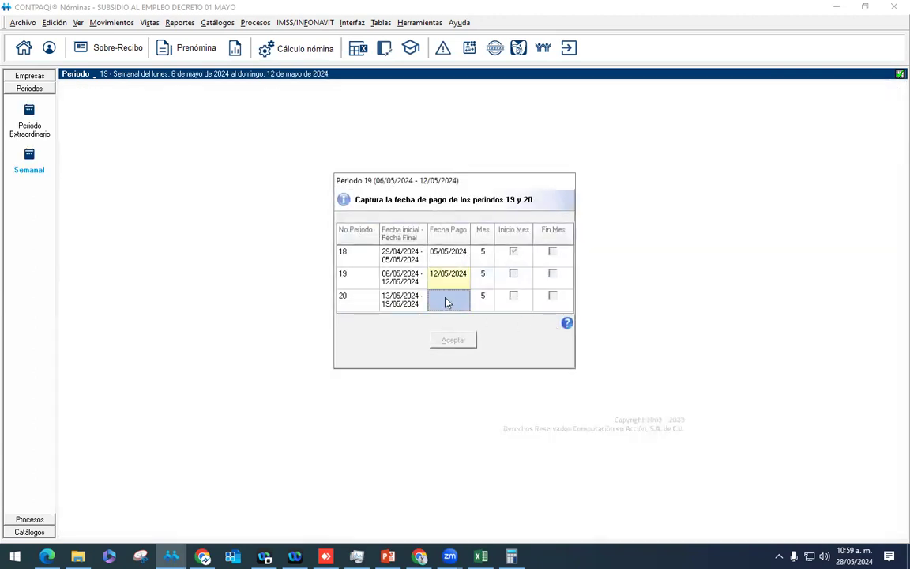
# Step: Set period 20's payment date to 19/05/2024 and accept the period dates
pyautogui.click(447, 301)
pyautogui.write('19/05/2024')
pyautogui.click(454, 340)
pyautogui.click(585, 330)
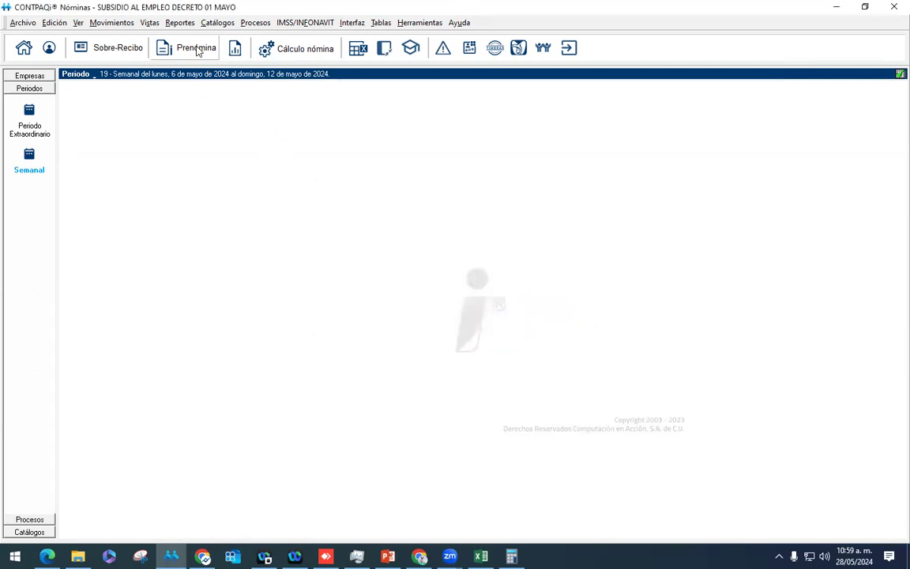
# Step: Calculate week 19's payroll for all employees of the period
pyautogui.click(196, 49)
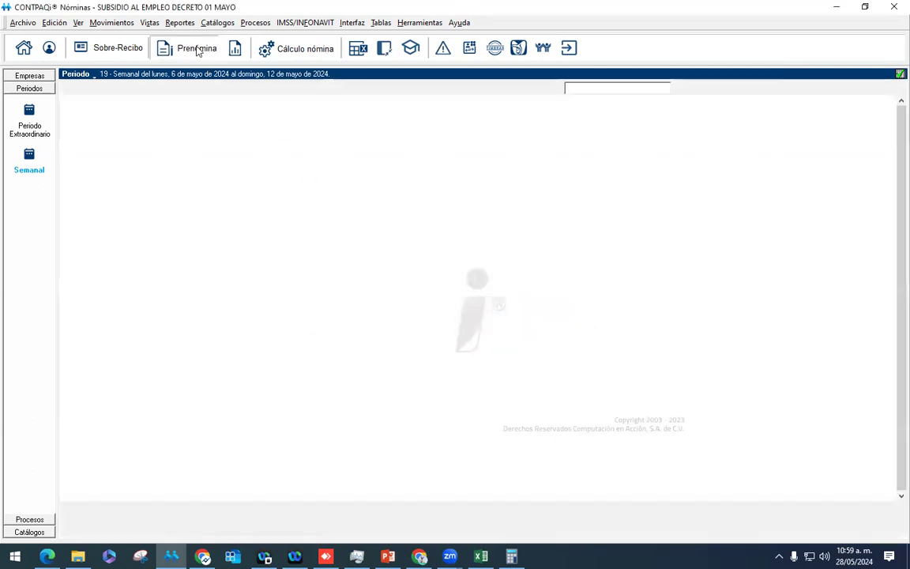
pyautogui.click(308, 52)
pyautogui.click(440, 359)
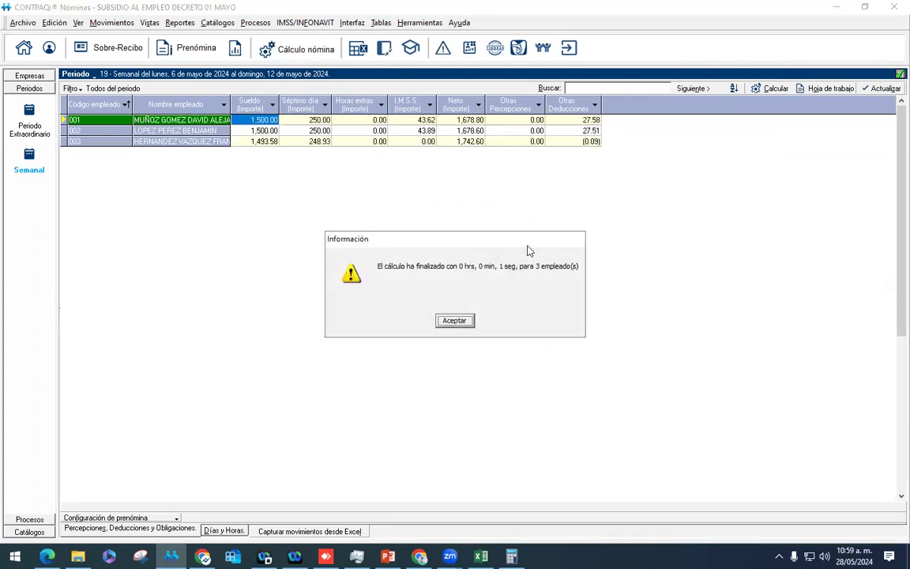
pyautogui.click(456, 321)
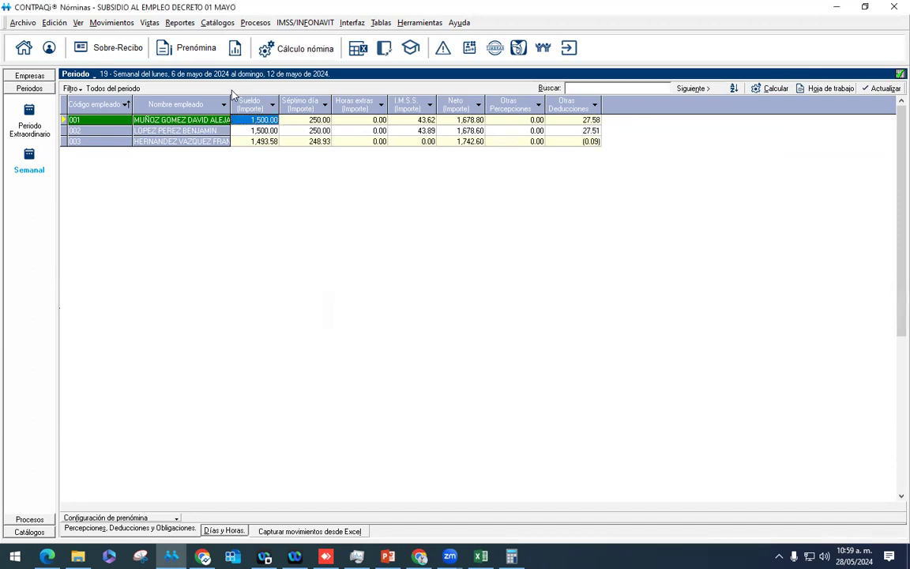
# Step: Open employee 001's week 19 receipt to review its $27.58 ISR and $1,678.80 net pay
pyautogui.rightClick(196, 124)
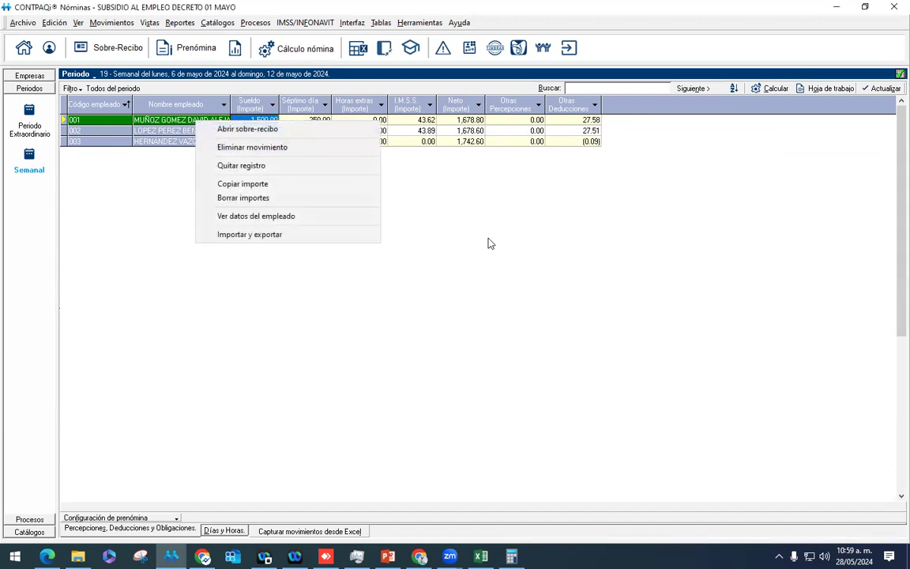
pyautogui.click(383, 223)
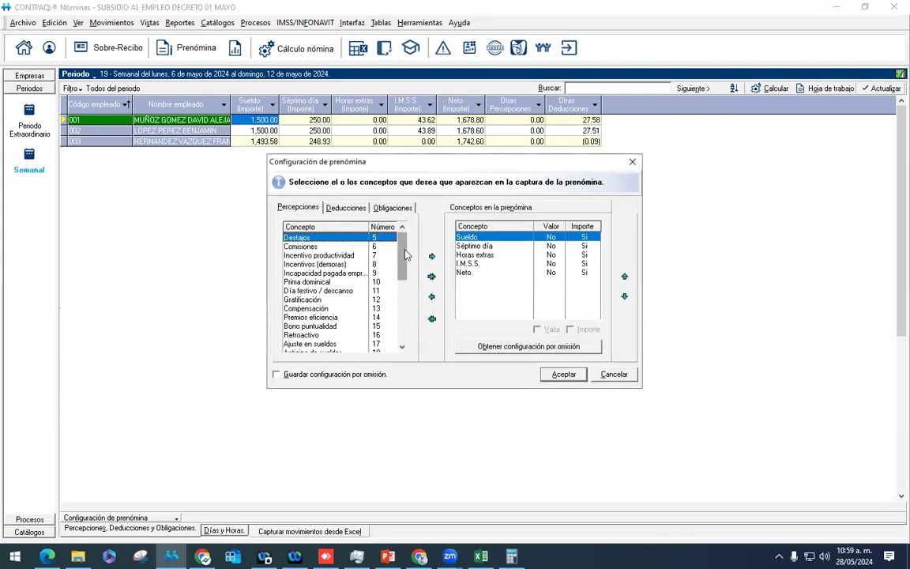
pyautogui.click(345, 207)
pyautogui.click(632, 161)
pyautogui.rightClick(162, 105)
pyautogui.click(218, 135)
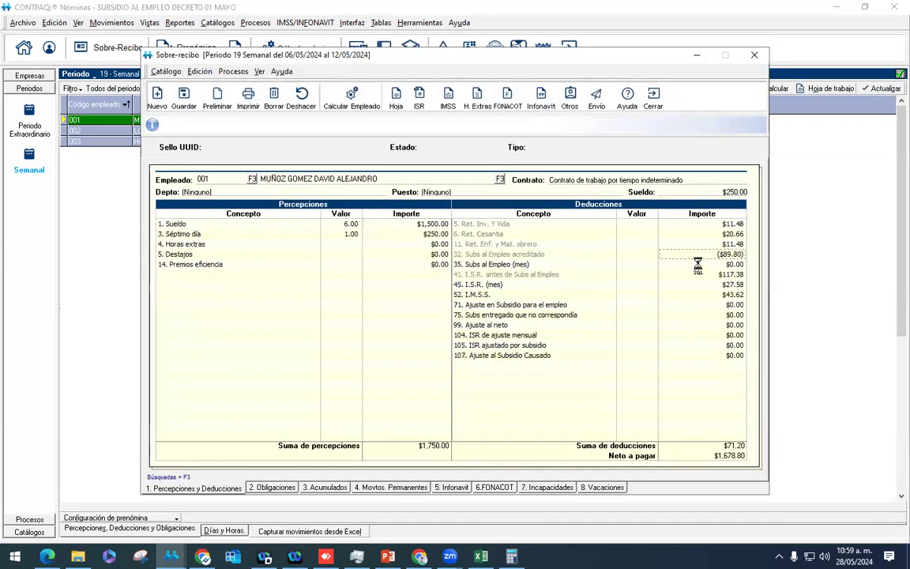
# Step: Add the Subs al Empleo acreditado deduction to the prenómina columns and save the configuration
pyautogui.press('Escape')
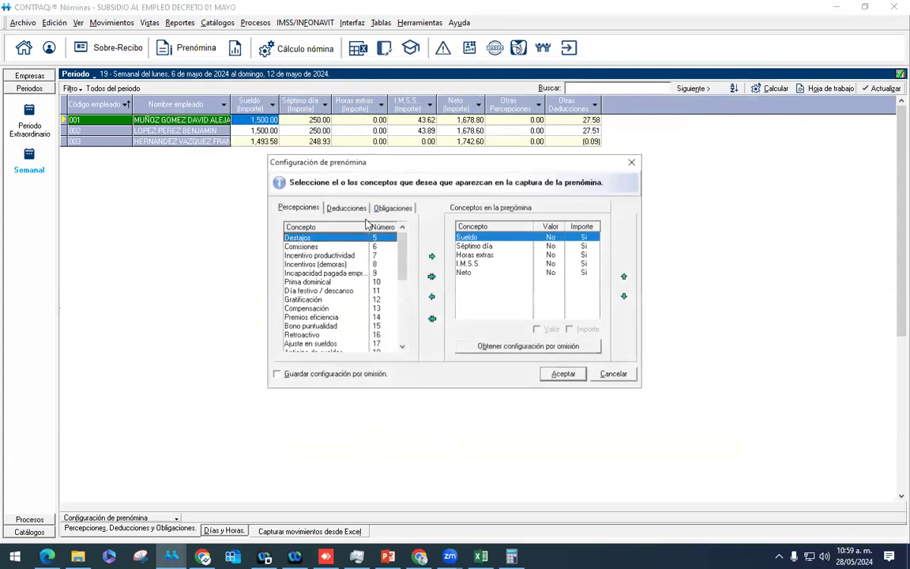
pyautogui.click(393, 207)
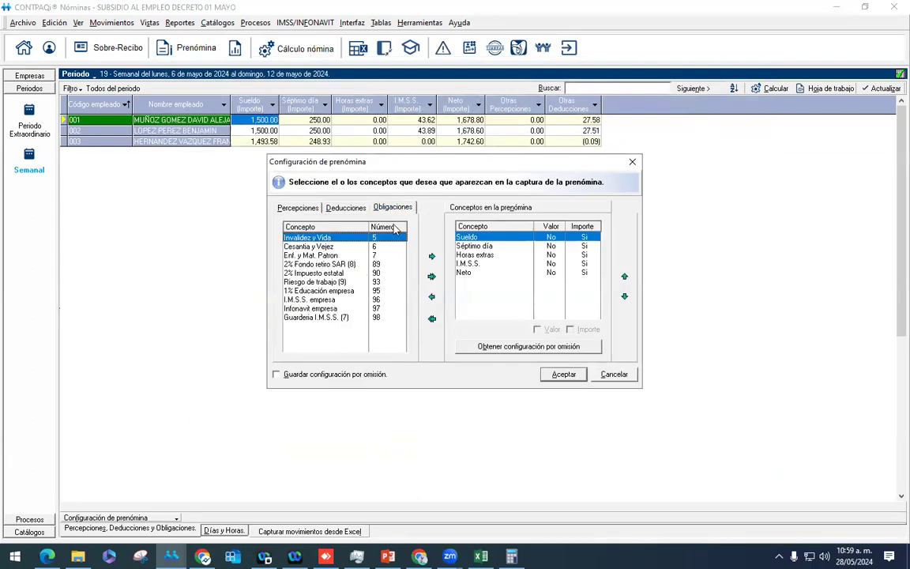
pyautogui.click(344, 206)
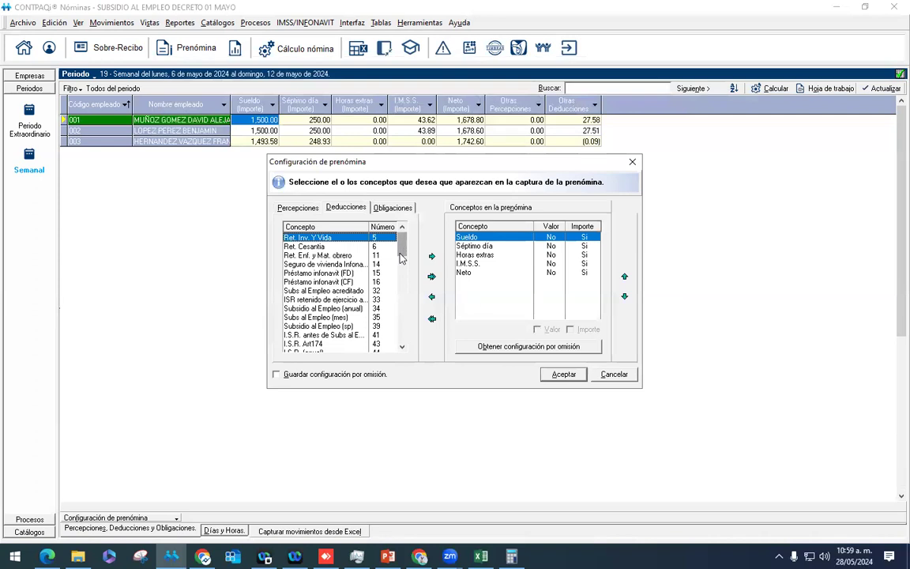
pyautogui.click(332, 290)
pyautogui.click(431, 256)
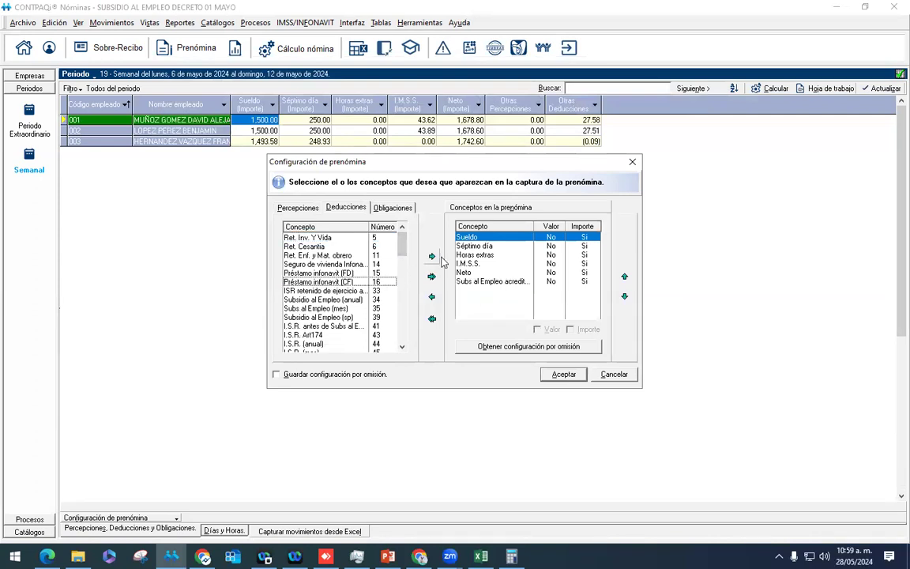
pyautogui.click(564, 377)
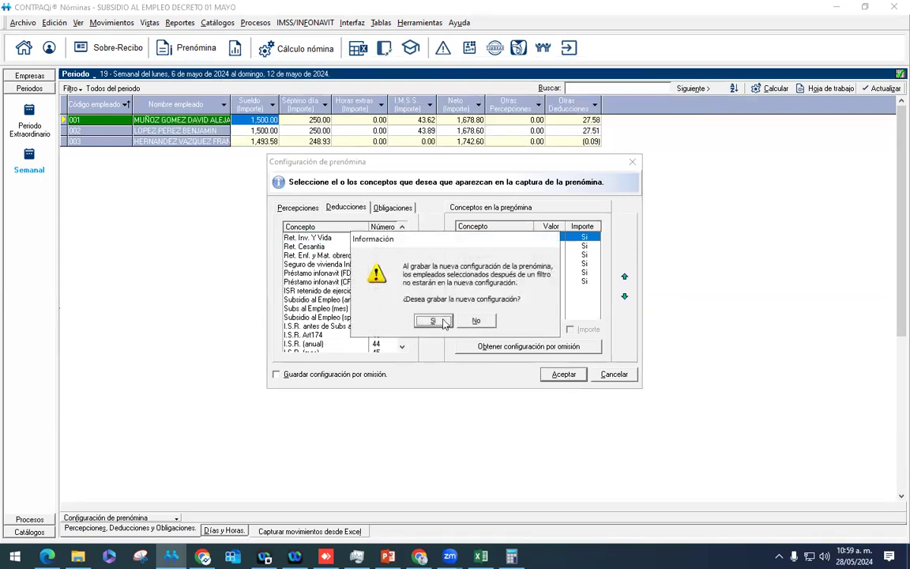
pyautogui.click(431, 319)
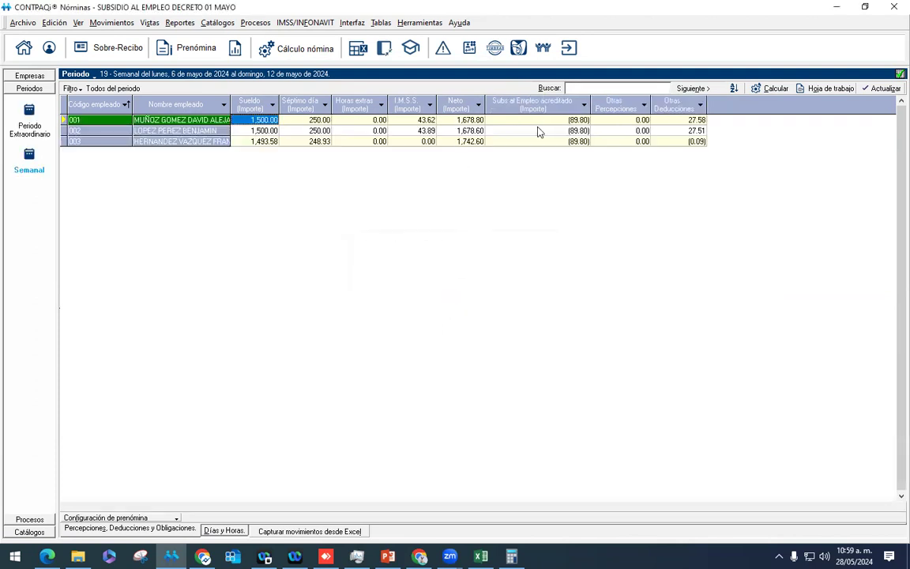
# Step: Review the ($89.80) subsidy credited to employees 002, 003 and 001
pyautogui.click(575, 131)
pyautogui.click(553, 140)
pyautogui.click(501, 120)
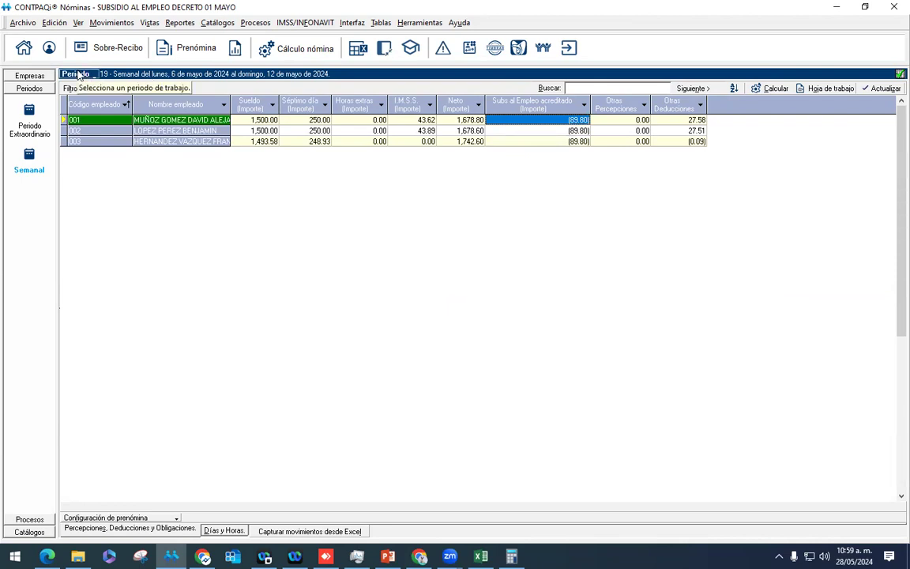
# Step: Authorize week 19's prenómina, confirming the accumulation update and skipping the company backup
pyautogui.click(255, 23)
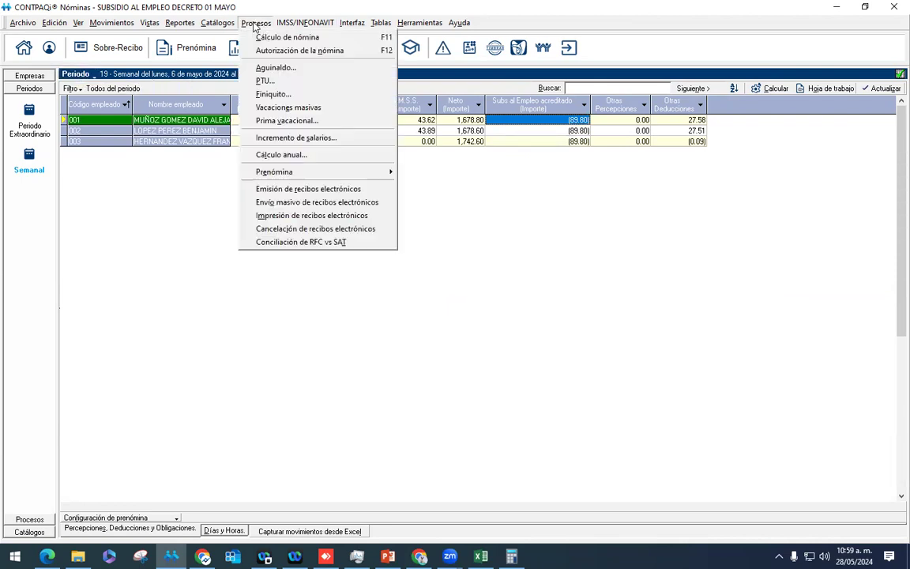
pyautogui.click(308, 52)
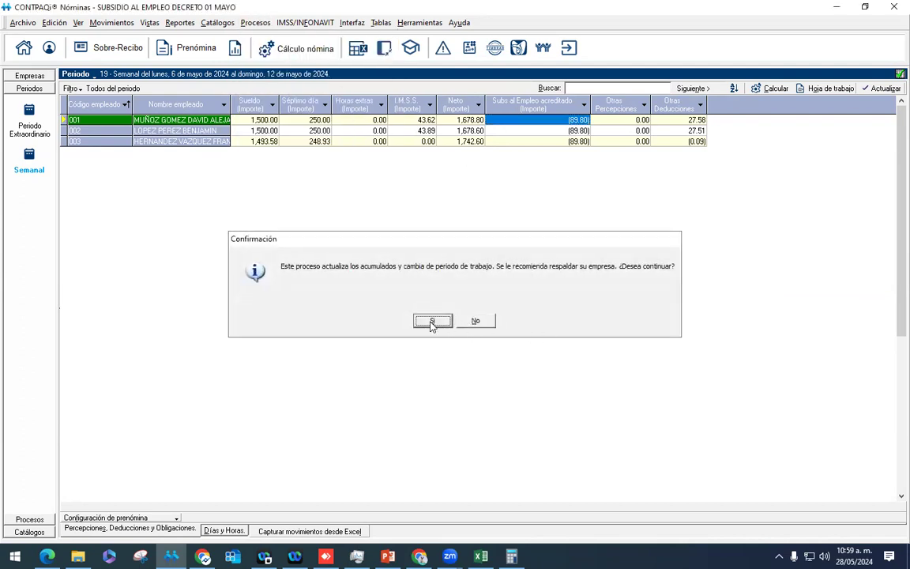
pyautogui.click(433, 322)
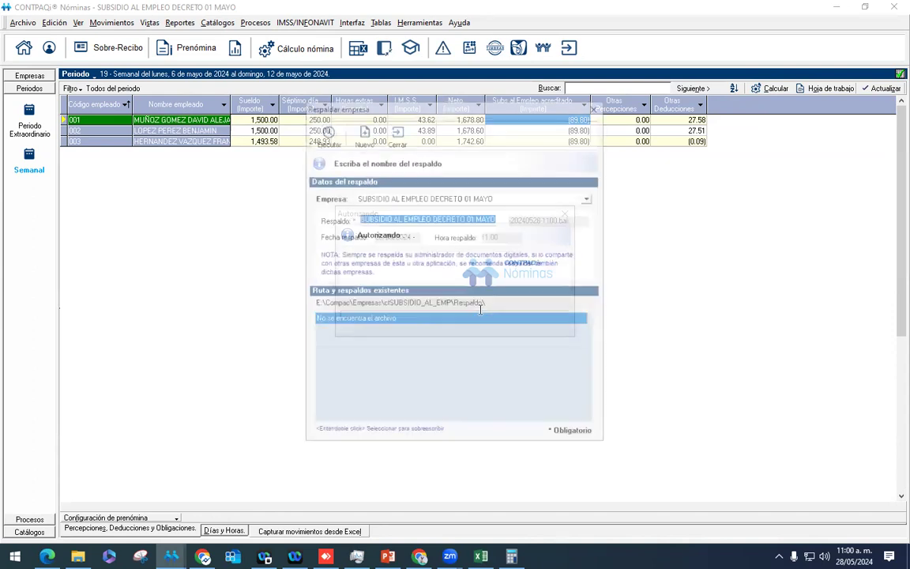
pyautogui.click(408, 140)
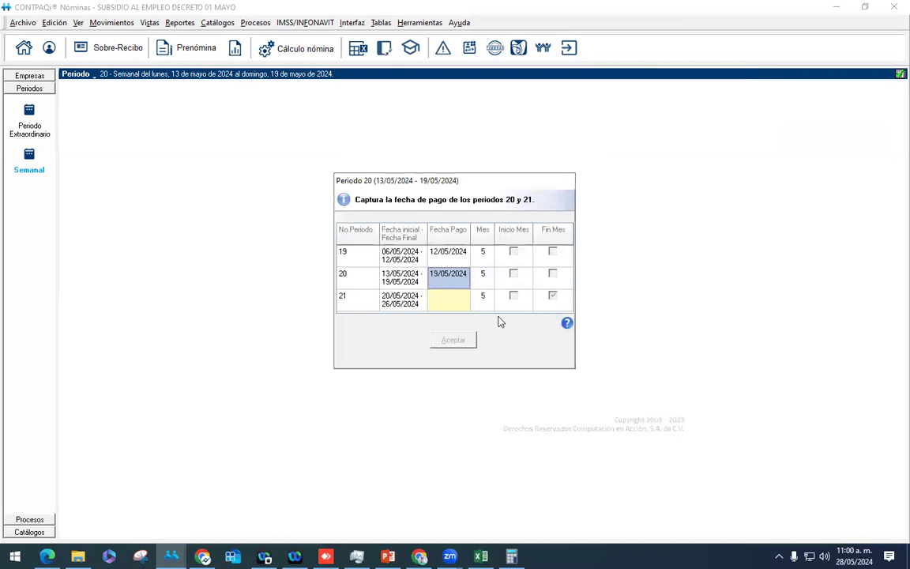
# Step: Set period 21's payment date to 26/05/2024 and dismiss the IMSS and SBC notices
pyautogui.click(457, 305)
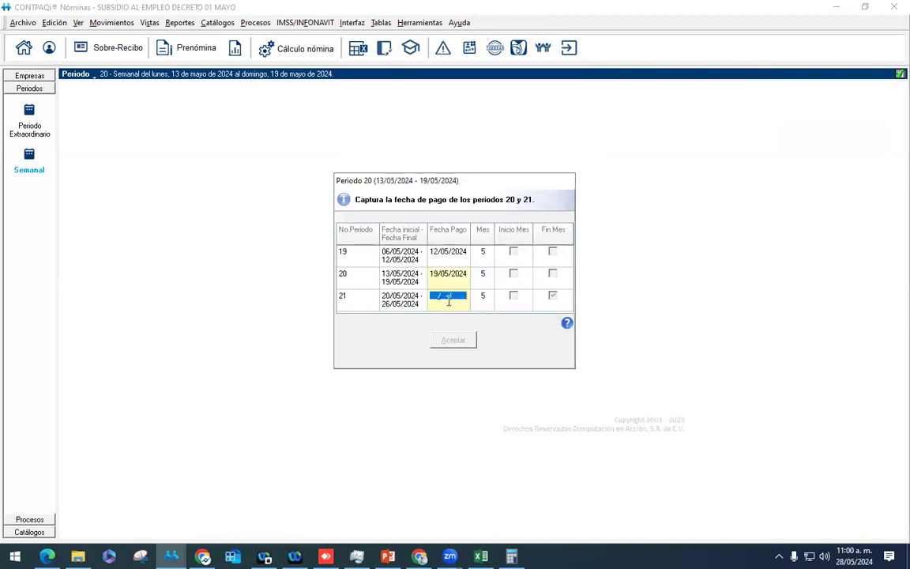
pyautogui.write('26/05/2024')
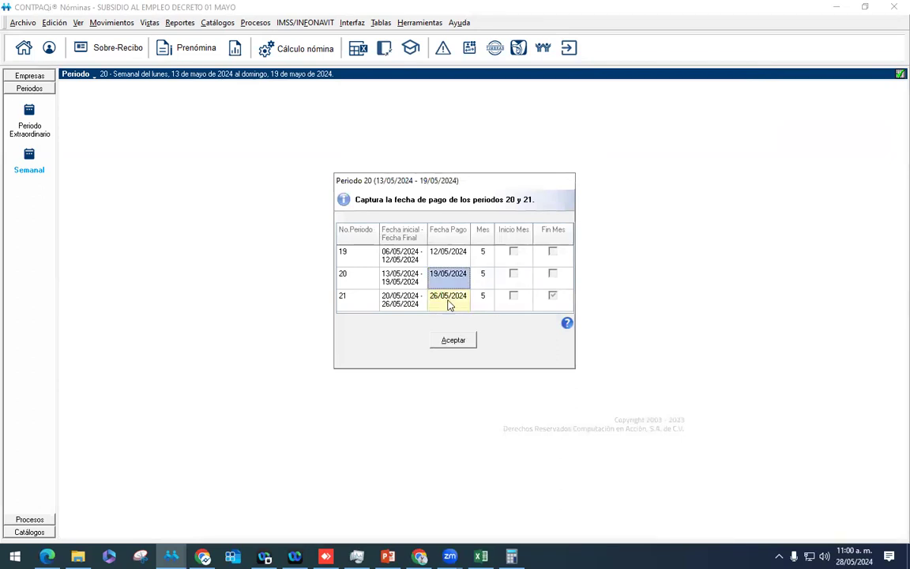
pyautogui.click(453, 340)
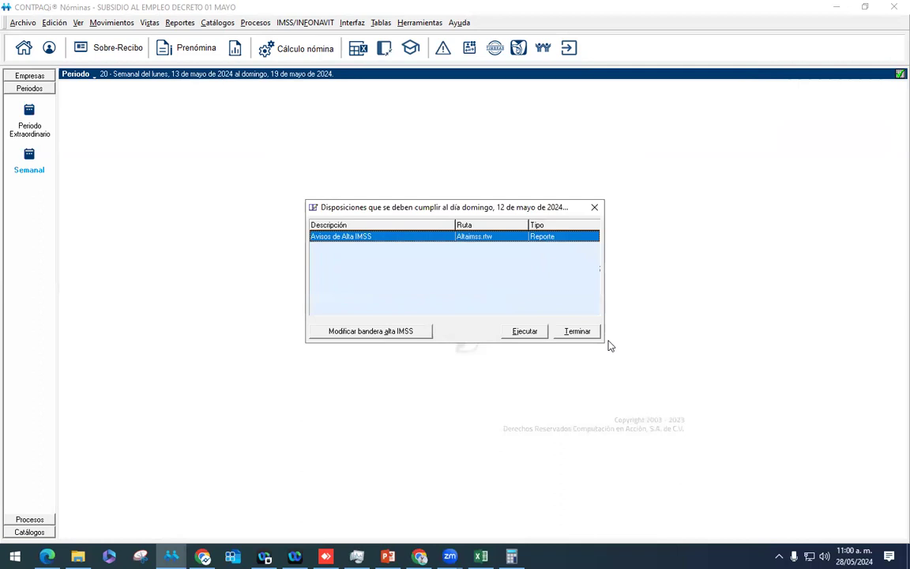
pyautogui.click(580, 332)
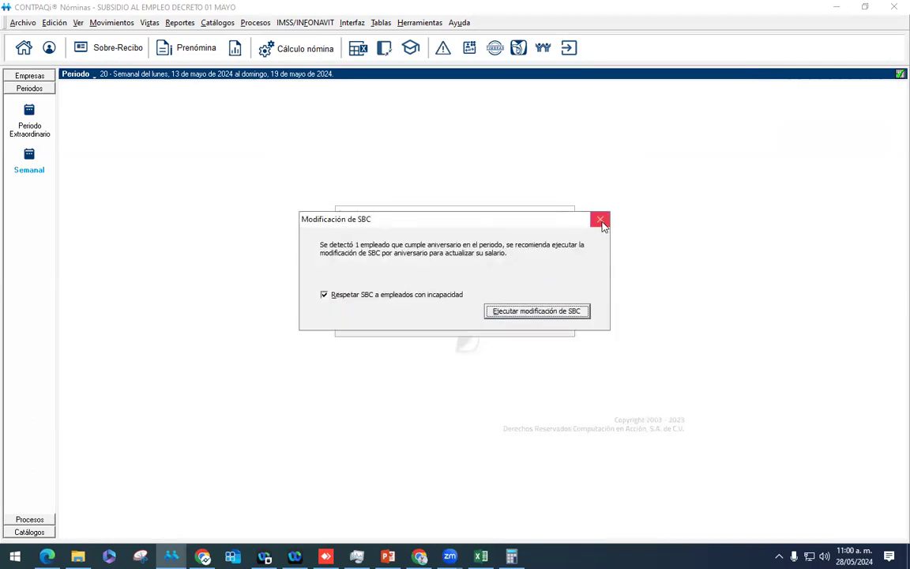
pyautogui.click(600, 219)
pyautogui.click(182, 48)
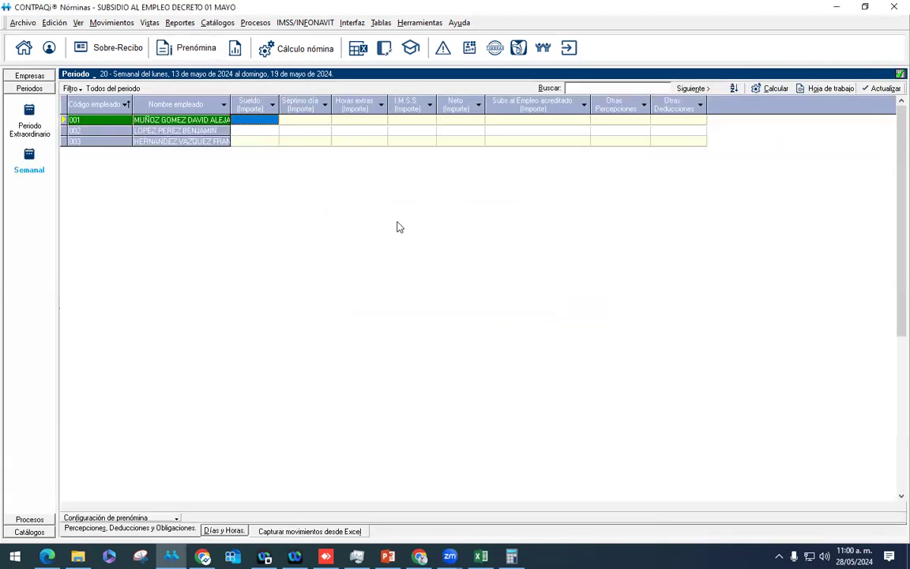
# Step: Calculate week 20's payroll for all employees of the period
pyautogui.click(294, 49)
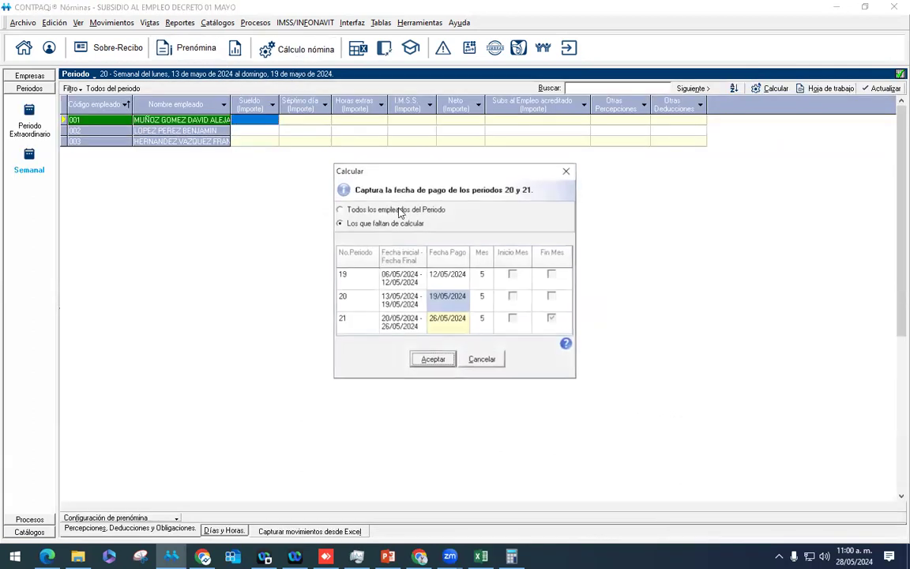
pyautogui.click(430, 358)
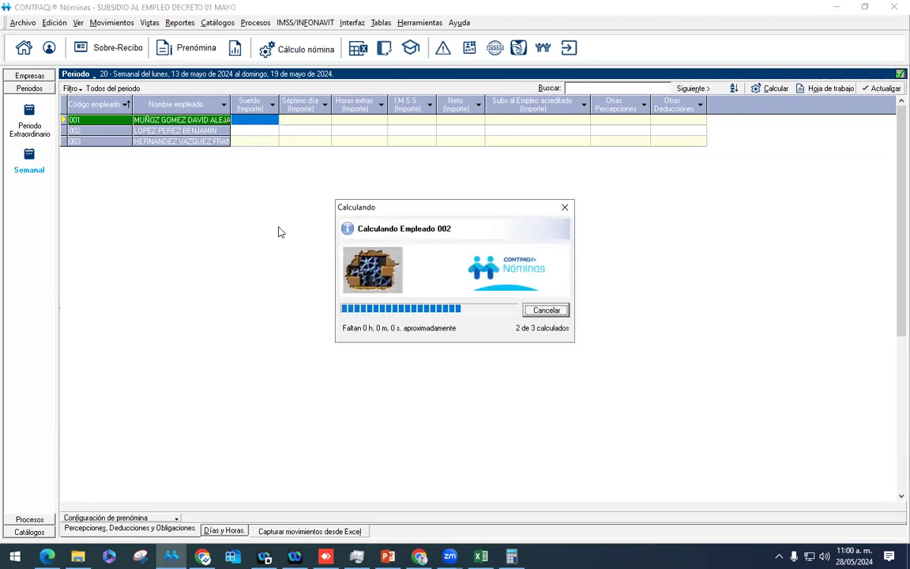
pyautogui.click(453, 321)
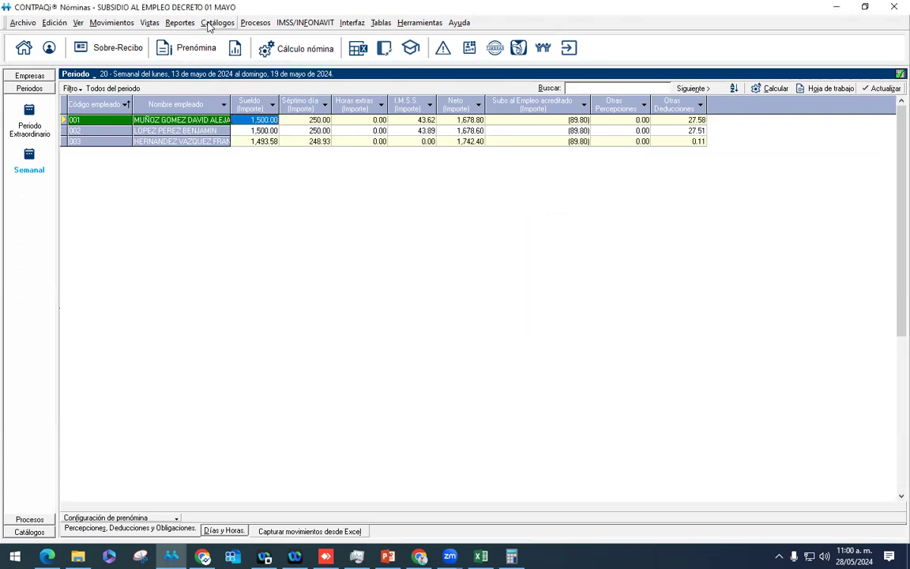
# Step: Check period 21's dates in the Catálogo de periodos and return to the payroll grid
pyautogui.click(215, 22)
pyautogui.click(228, 120)
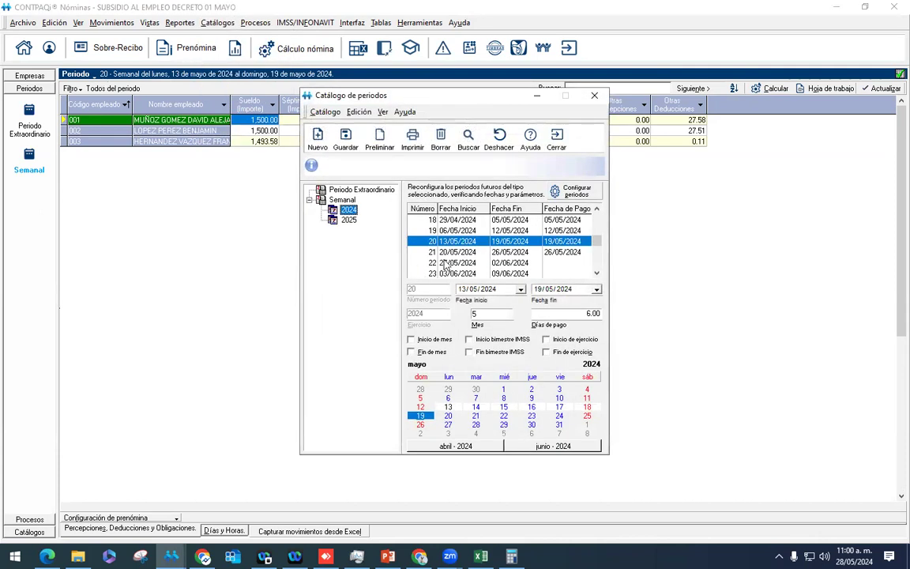
pyautogui.click(453, 253)
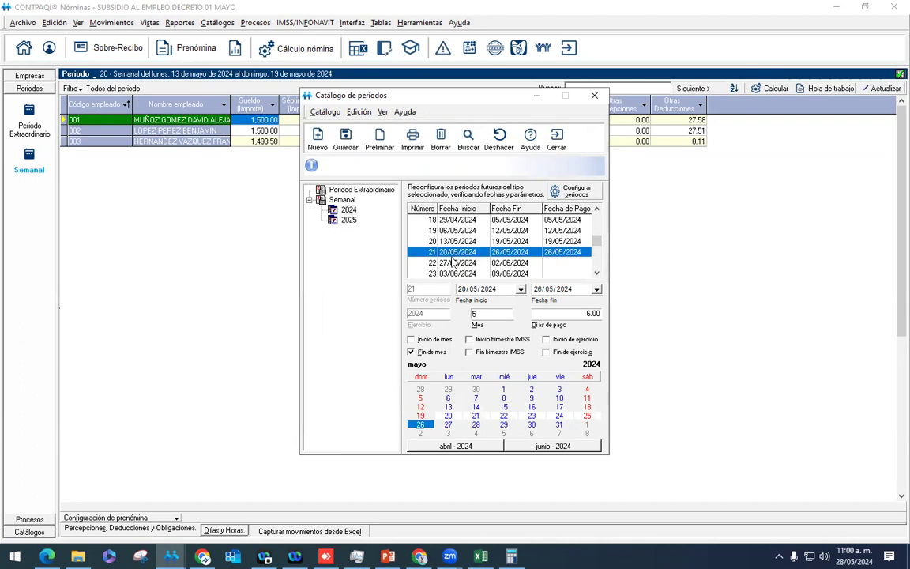
pyautogui.click(557, 139)
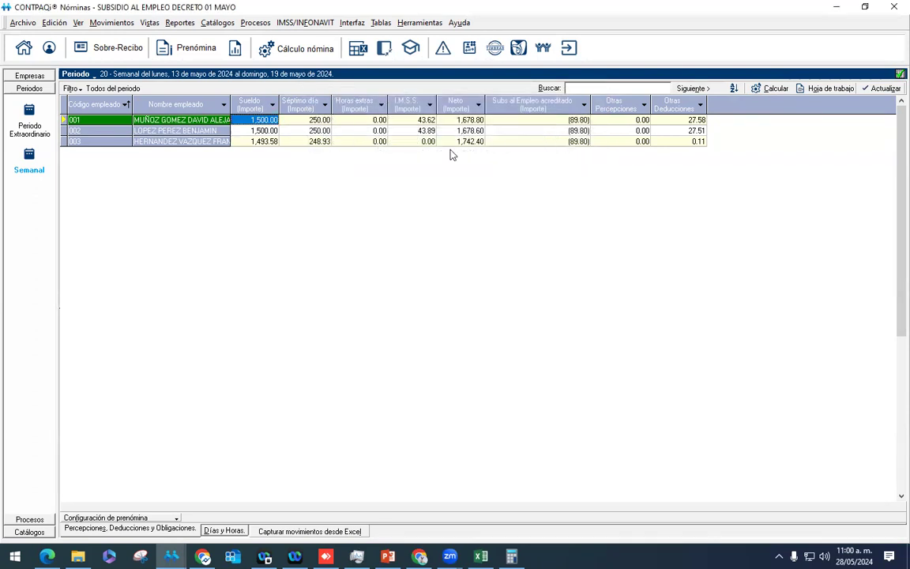
# Step: Open employee 001's week 20 receipt and try adding Premios eficiencia as a new perception line
pyautogui.rightClick(221, 124)
pyautogui.click(251, 130)
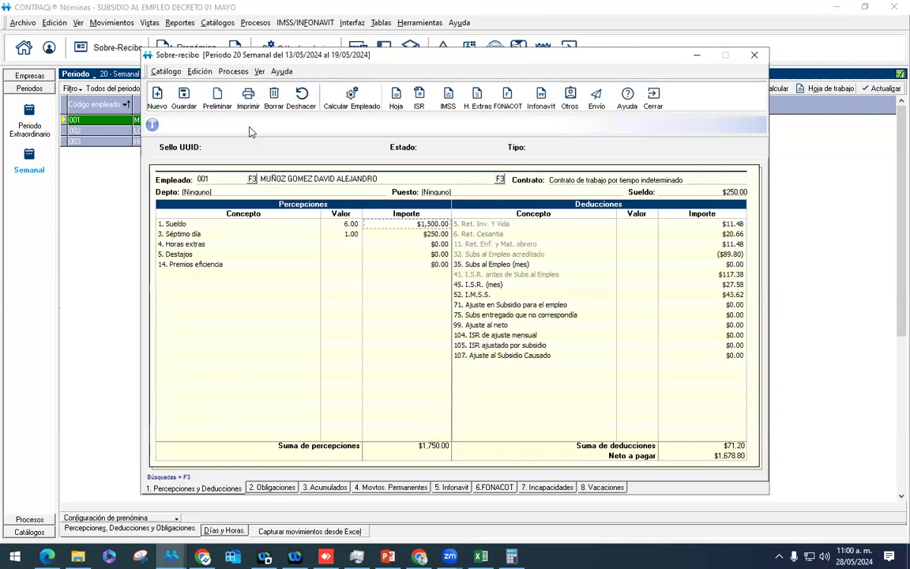
pyautogui.click(242, 275)
pyautogui.click(315, 275)
pyautogui.scroll(-3, 210, 318)
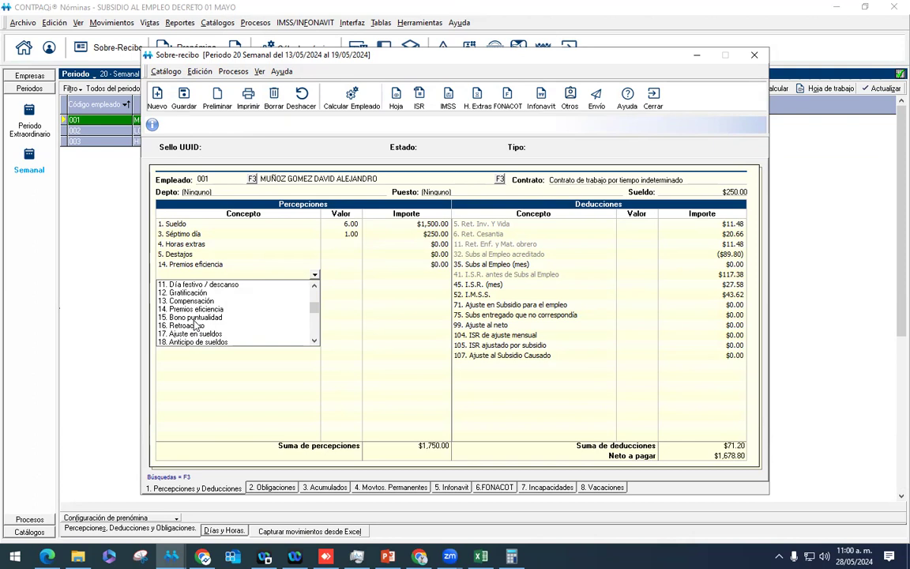
pyautogui.click(190, 317)
pyautogui.click(314, 276)
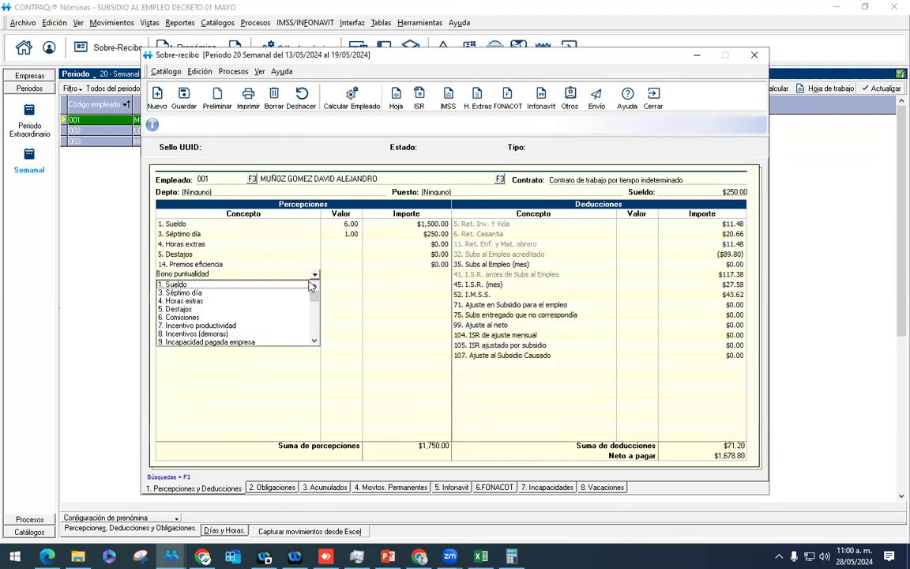
pyautogui.scroll(-3, 214, 292)
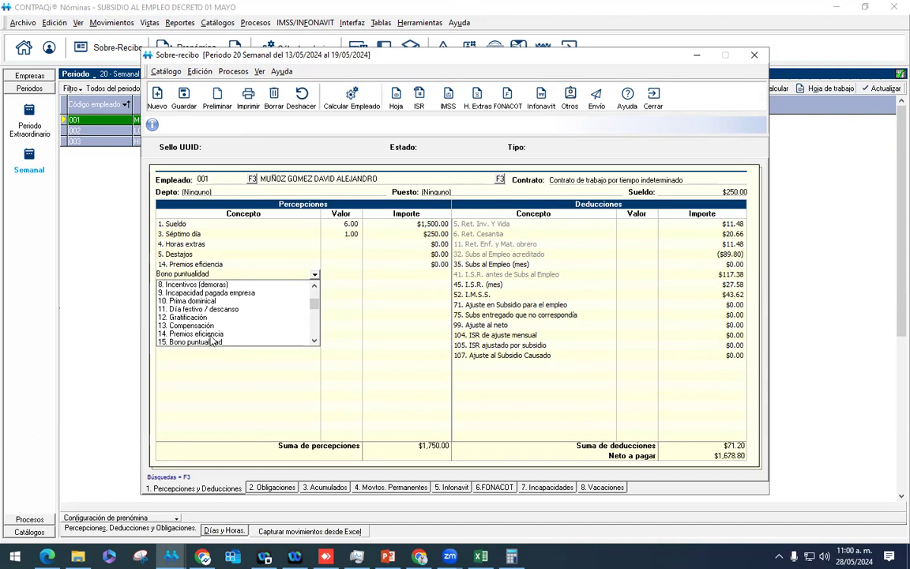
pyautogui.click(210, 335)
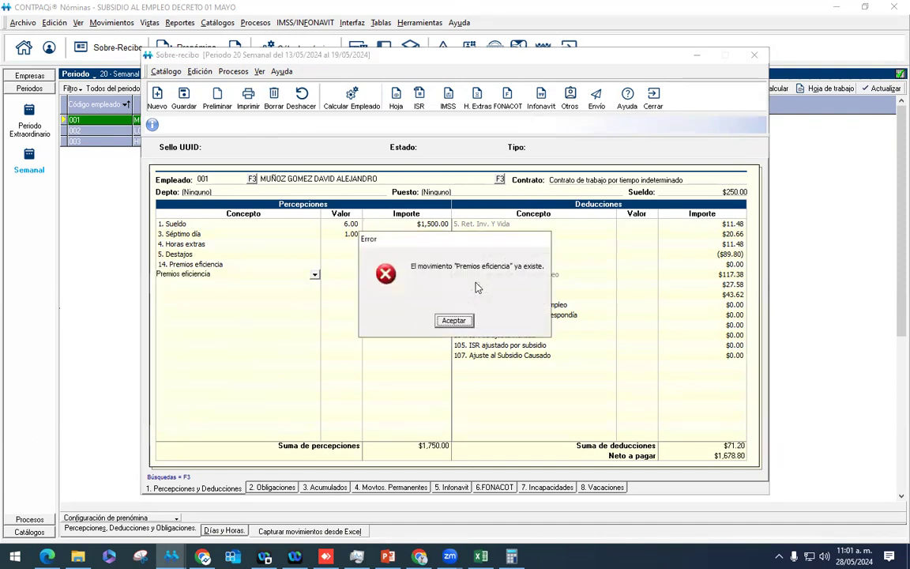
# Step: Clear the duplicate line and enter 5,000 as the Premios eficiencia amount
pyautogui.press('Return')
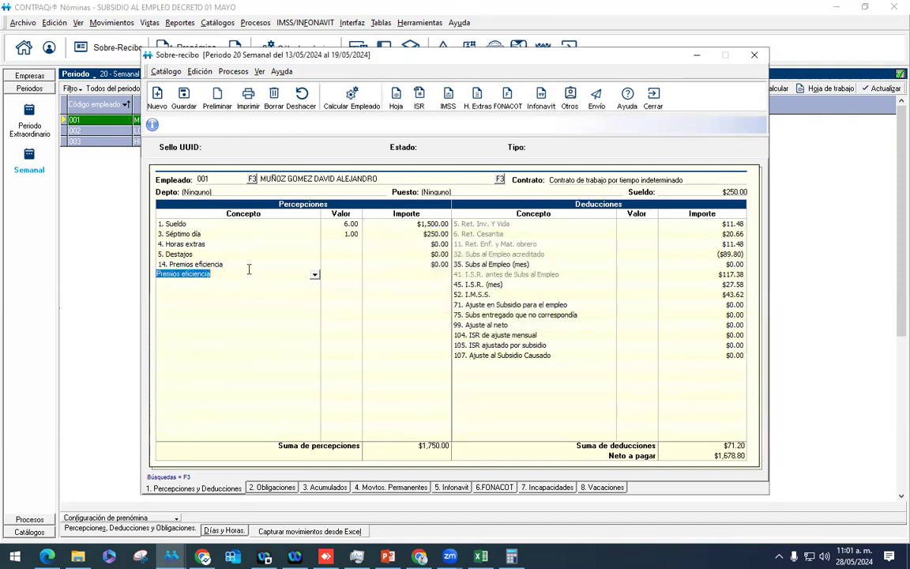
pyautogui.press('Delete')
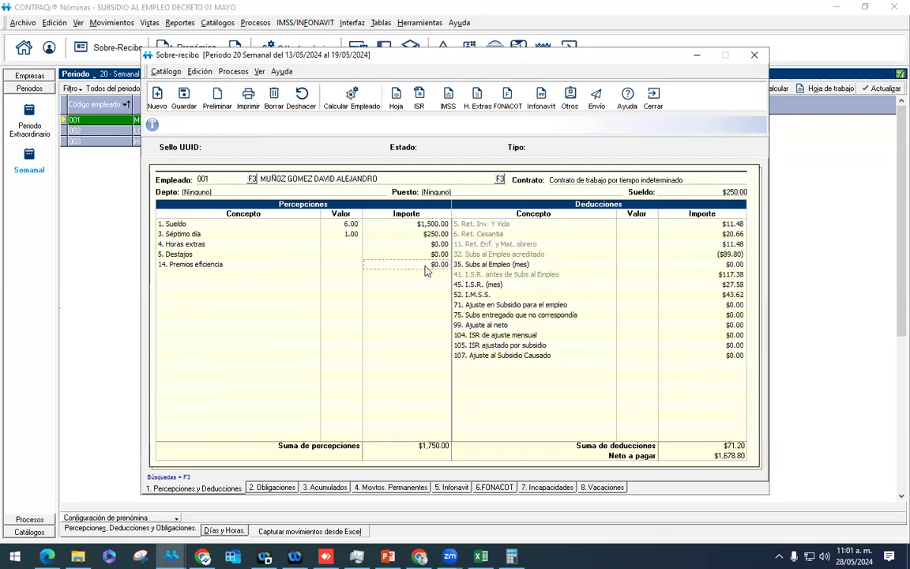
pyautogui.write('5,000')
pyautogui.press('Return')
# Step: Recalculate employee 001 (0.00 subsidy, 5,648.60 net) and start calculating all employees
pyautogui.click(352, 98)
pyautogui.click(483, 254)
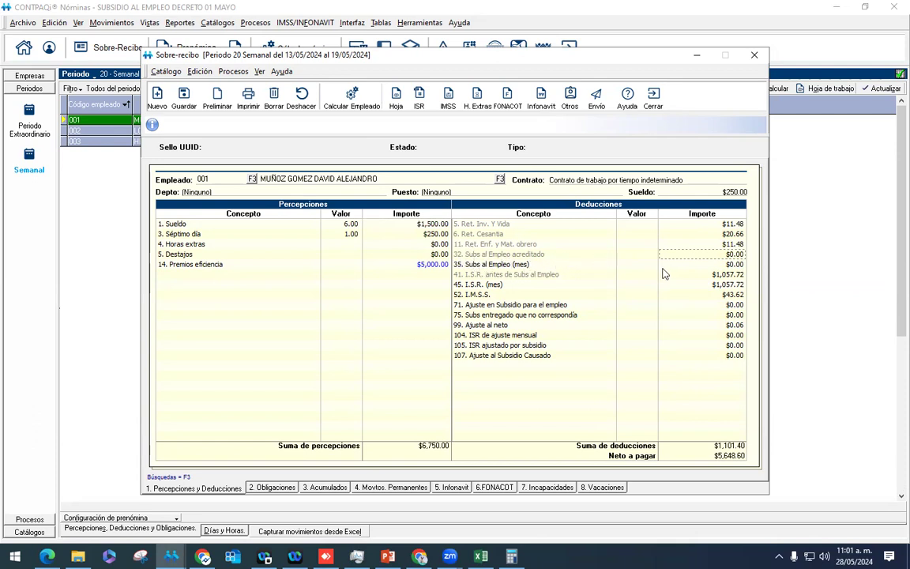
pyautogui.click(658, 105)
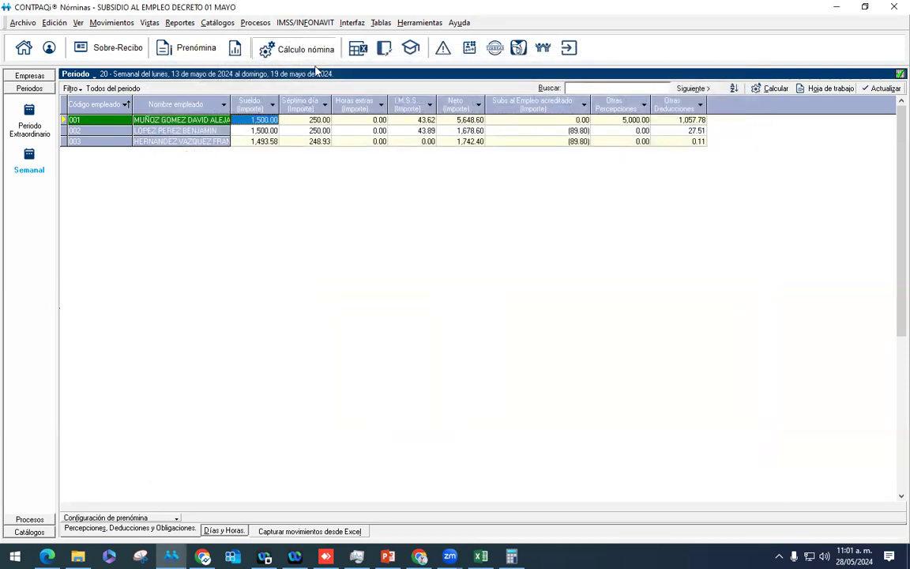
pyautogui.click(279, 47)
pyautogui.click(368, 212)
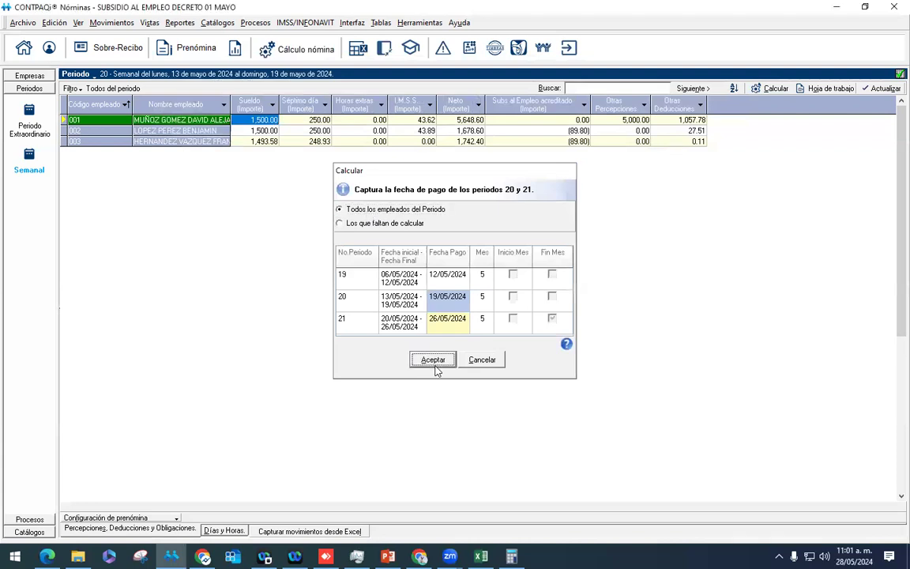
# Step: Finish recalculating period 20 for all employees, then authorize period 20 and confirm with Sí
pyautogui.click(434, 361)
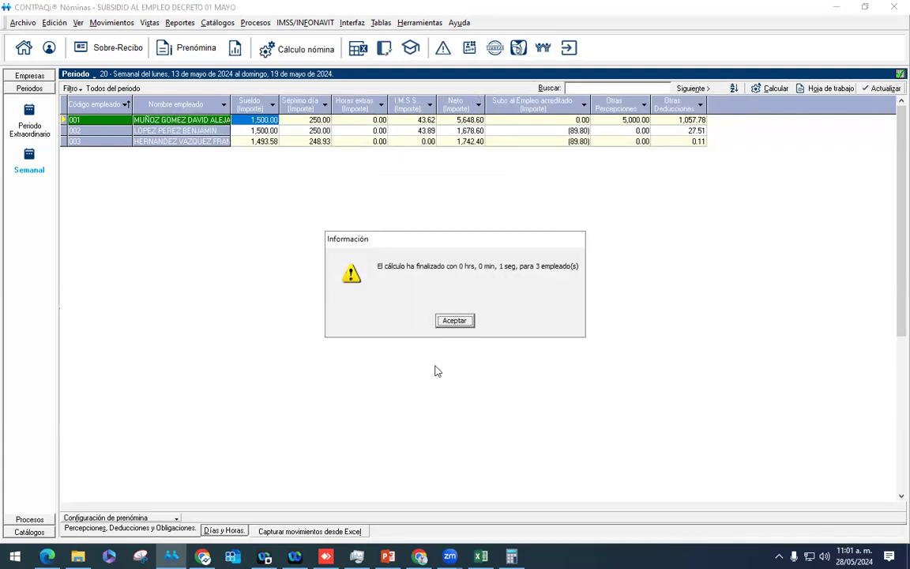
pyautogui.click(455, 320)
pyautogui.click(255, 22)
pyautogui.click(286, 54)
pyautogui.click(437, 320)
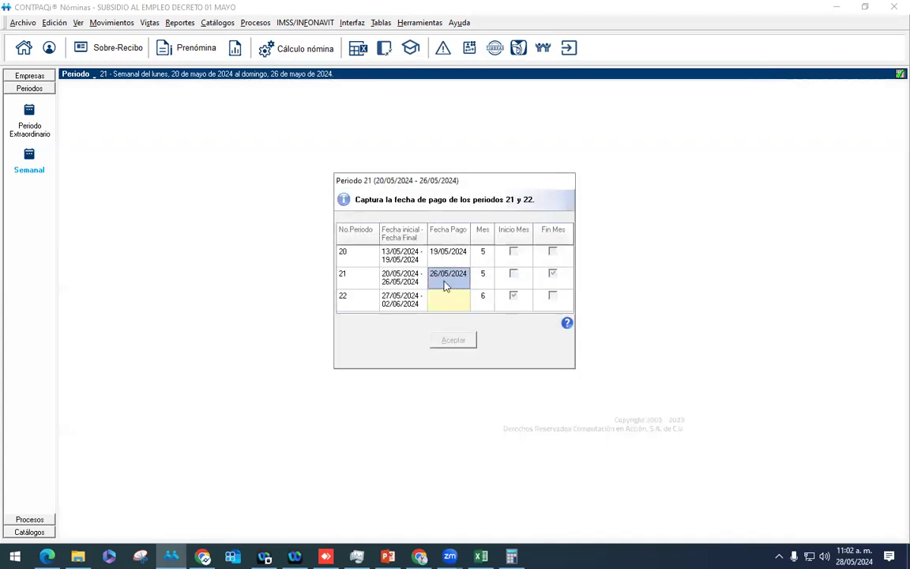
# Step: Set period 22's pay date to 02/06/2024, accept, and close the pending legal dispositions list
pyautogui.click(454, 300)
pyautogui.write('02/06/2024')
pyautogui.click(454, 340)
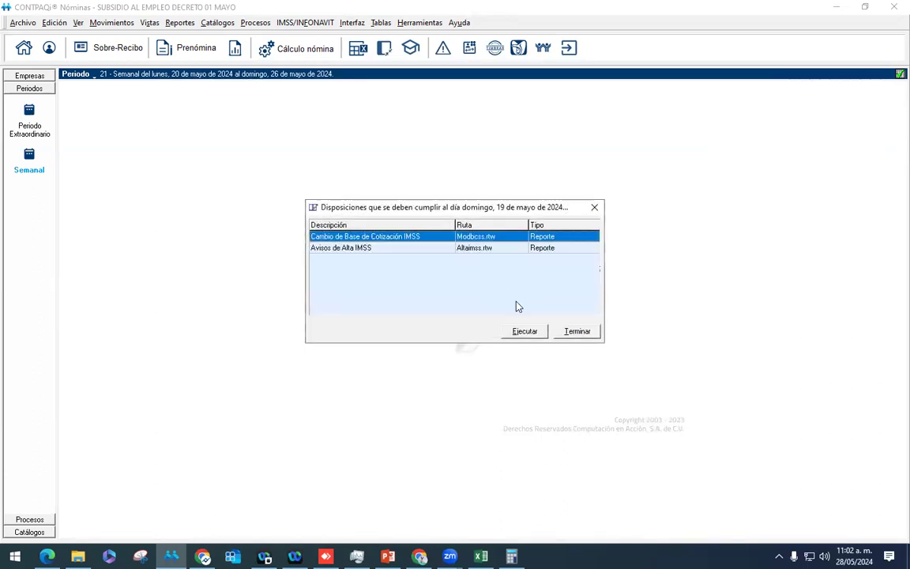
pyautogui.click(569, 333)
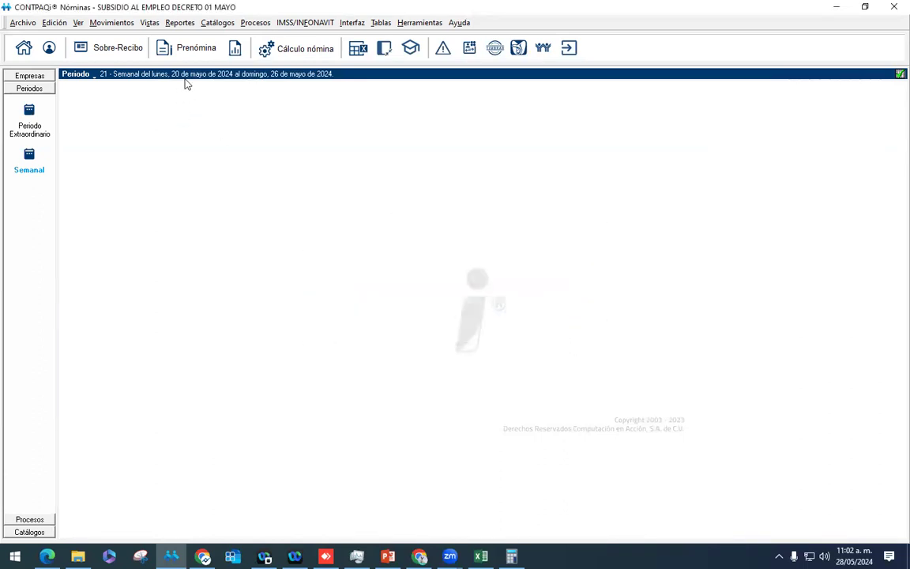
# Step: Calculate period 21 for all employees and open employee 001's period 21 receipt
pyautogui.click(197, 53)
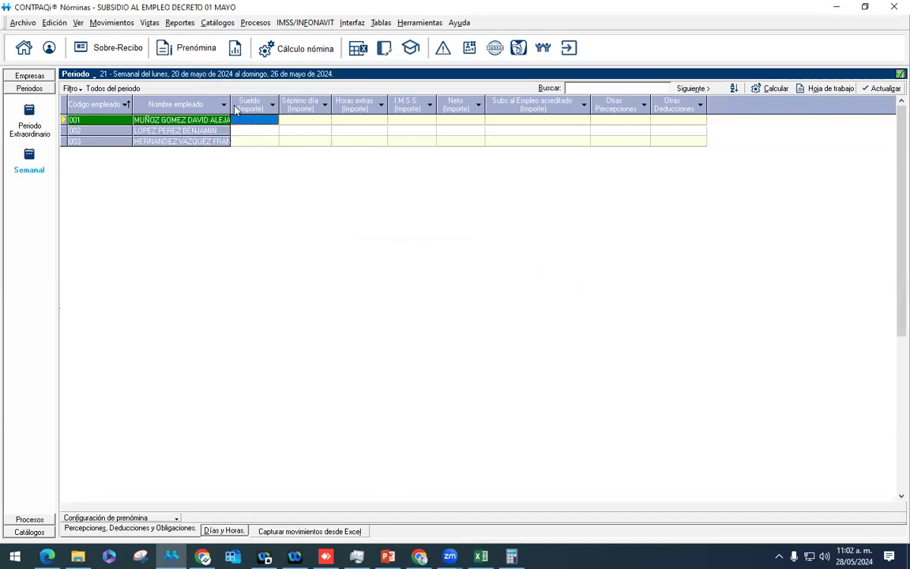
pyautogui.click(298, 49)
pyautogui.click(368, 207)
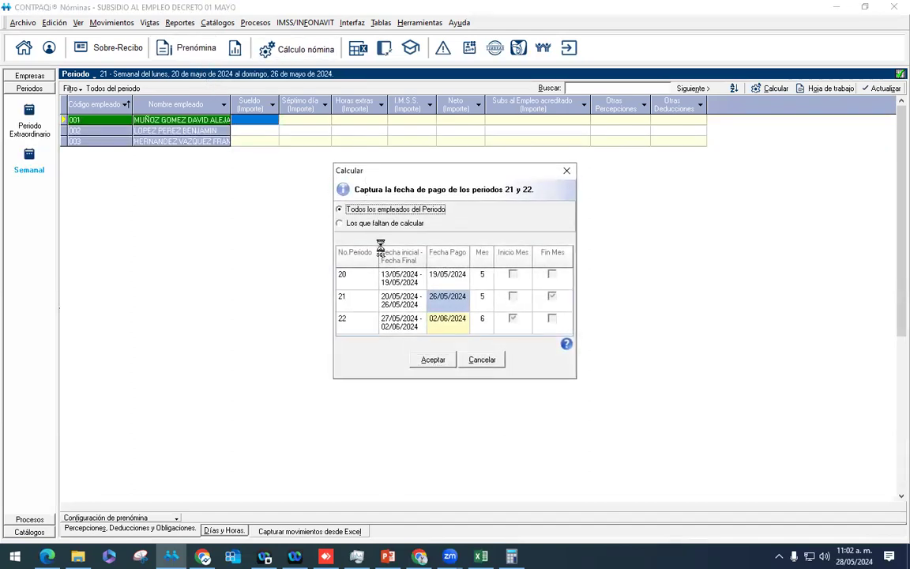
pyautogui.click(430, 360)
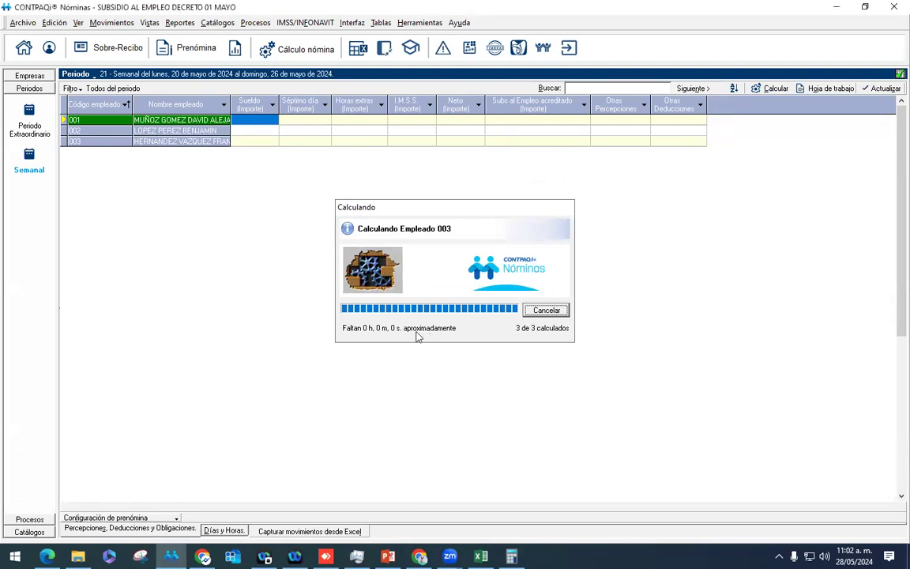
pyautogui.click(455, 321)
pyautogui.rightClick(219, 124)
pyautogui.click(245, 129)
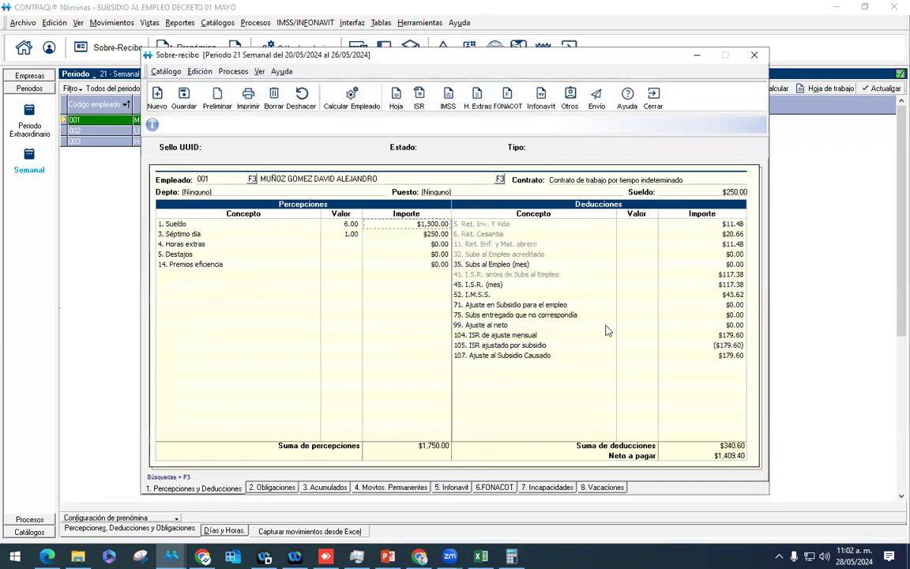
pyautogui.click(512, 348)
pyautogui.click(533, 357)
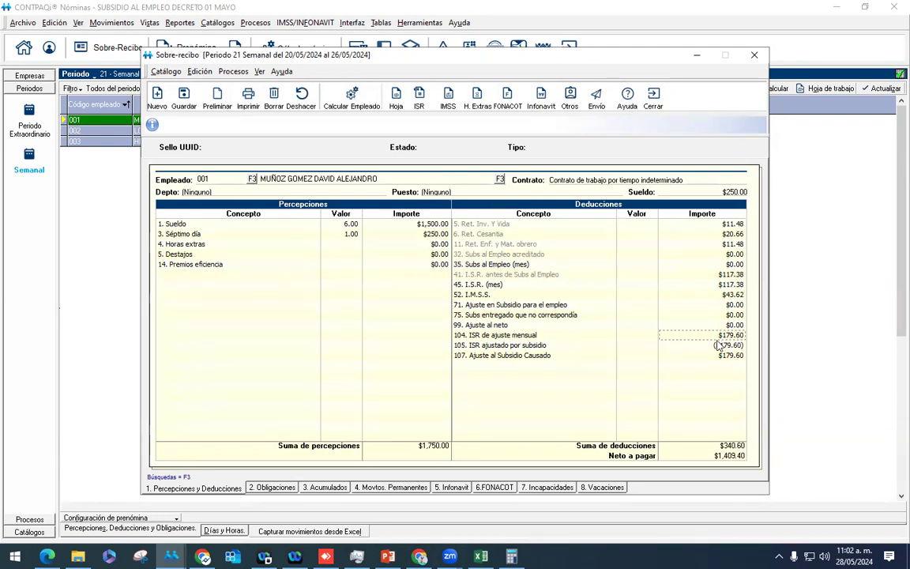
pyautogui.click(690, 343)
pyautogui.press('Up')
pyautogui.press('Down')
pyautogui.press('Down')
pyautogui.click(712, 287)
# Step: Check the subsidy adjustment, then try 89.81 × 2 in Calculadora against 179.60
pyautogui.click(710, 358)
pyautogui.click(659, 109)
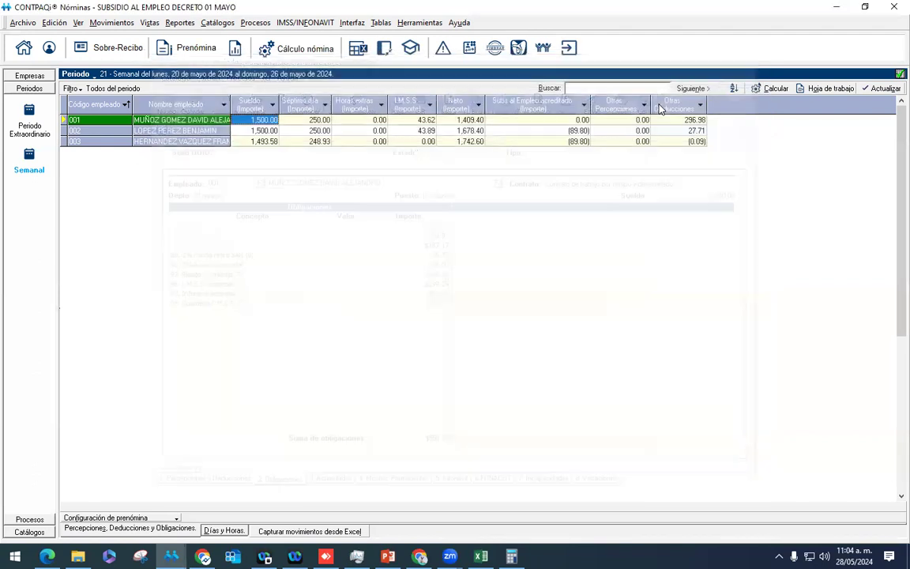
pyautogui.rightClick(209, 121)
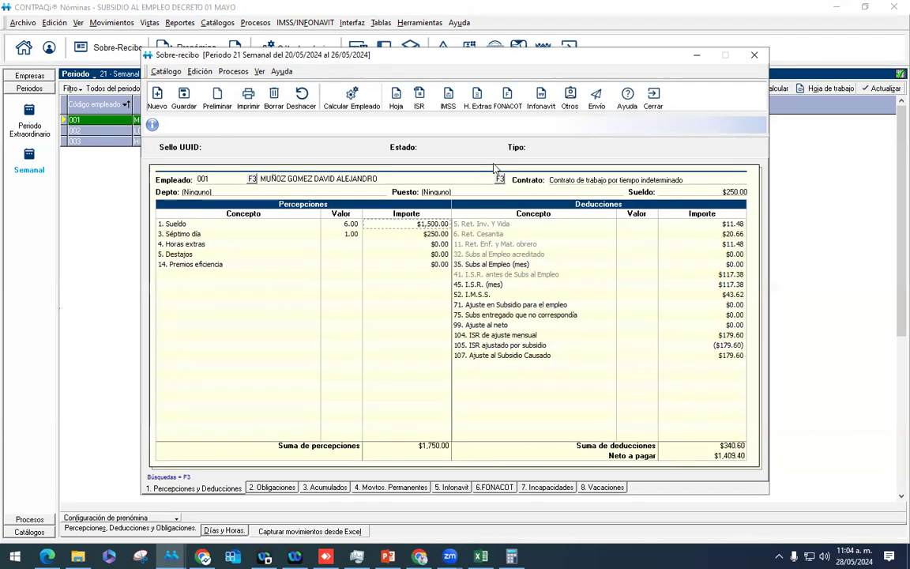
pyautogui.click(512, 557)
pyautogui.press('Escape')
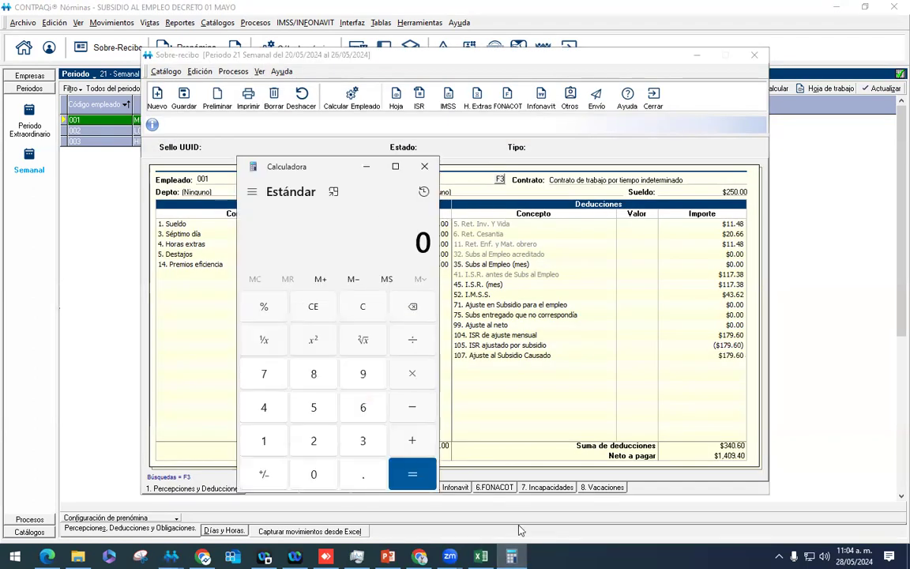
pyautogui.write('89.81')
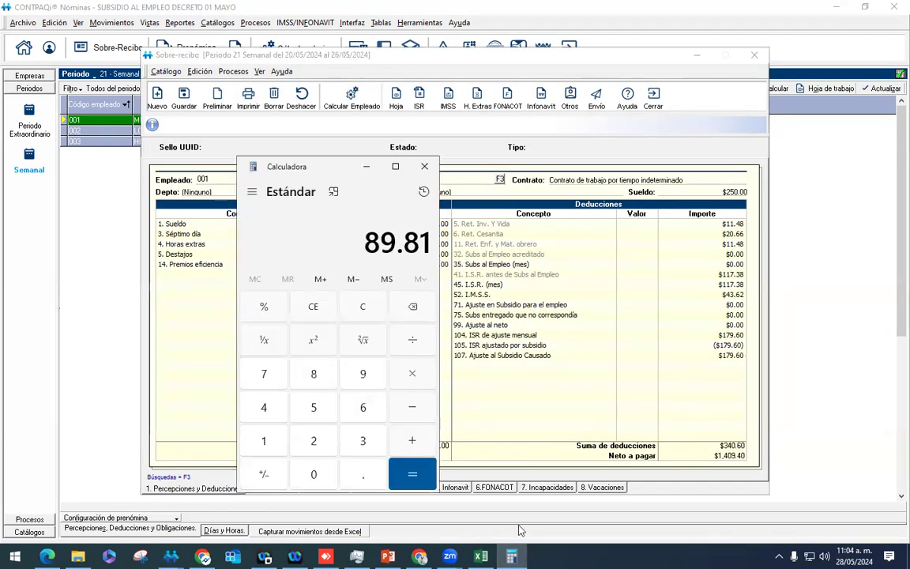
pyautogui.write('*2')
pyautogui.press('Return')
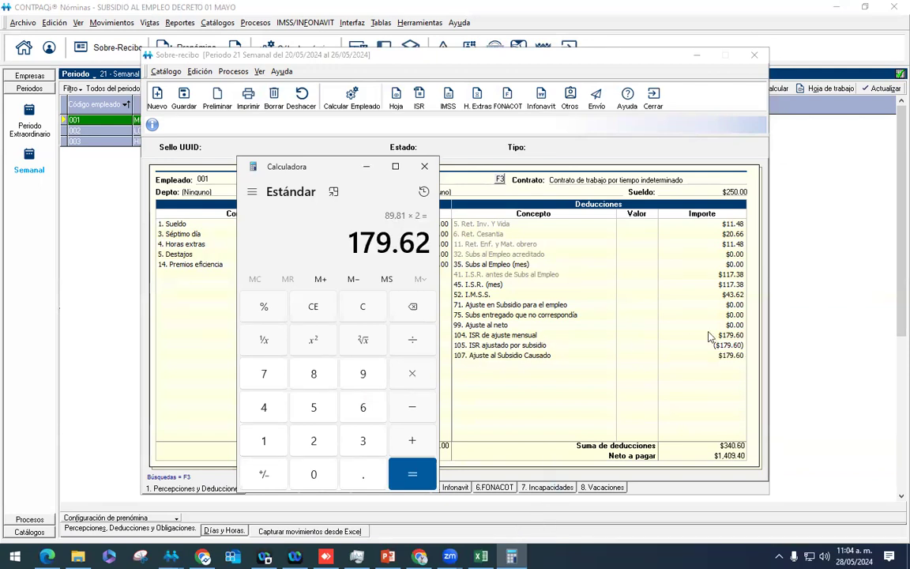
# Step: Compute 89.80 × 2 = 179.6 to match the adjustment, then close employee 001's receipt
pyautogui.press('Escape')
pyautogui.write('89')
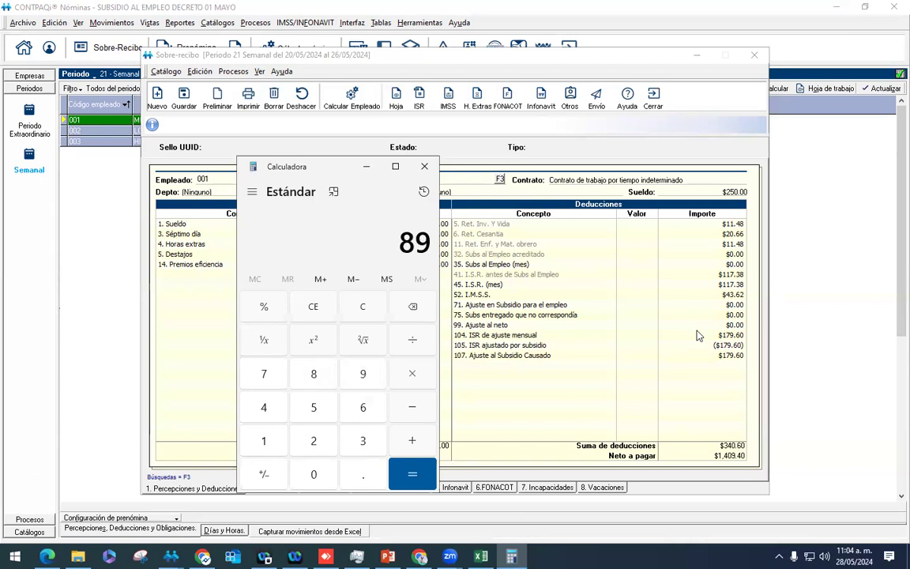
pyautogui.write('.80*2')
pyautogui.press('Return')
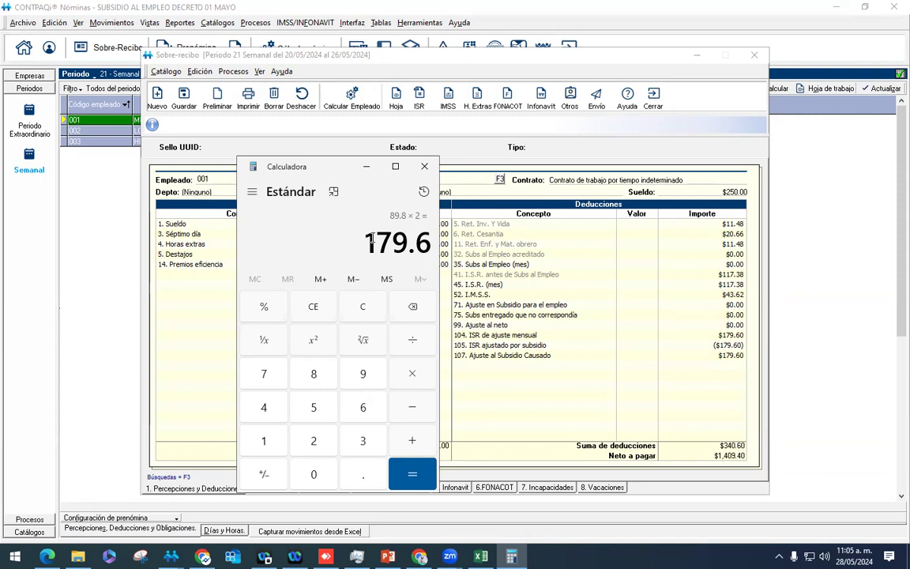
pyautogui.click(455, 320)
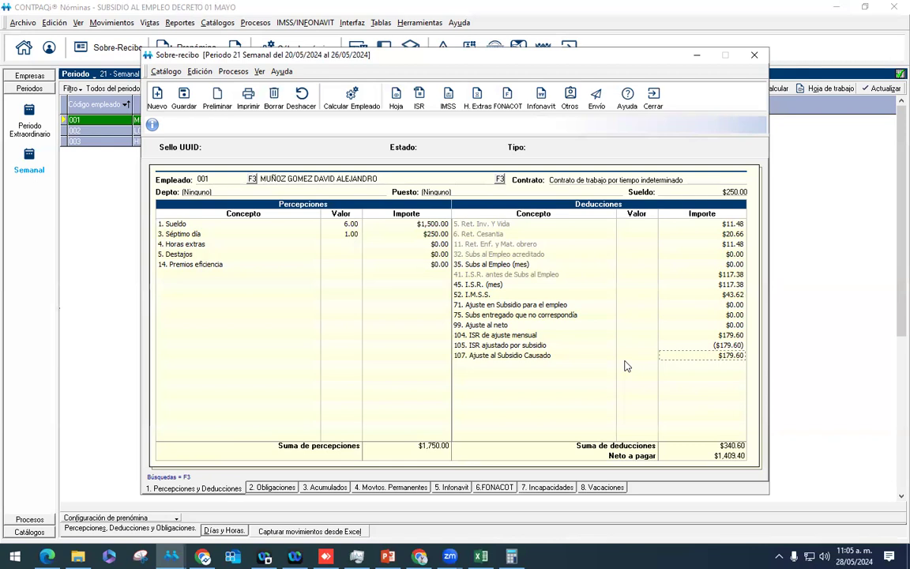
pyautogui.click(653, 99)
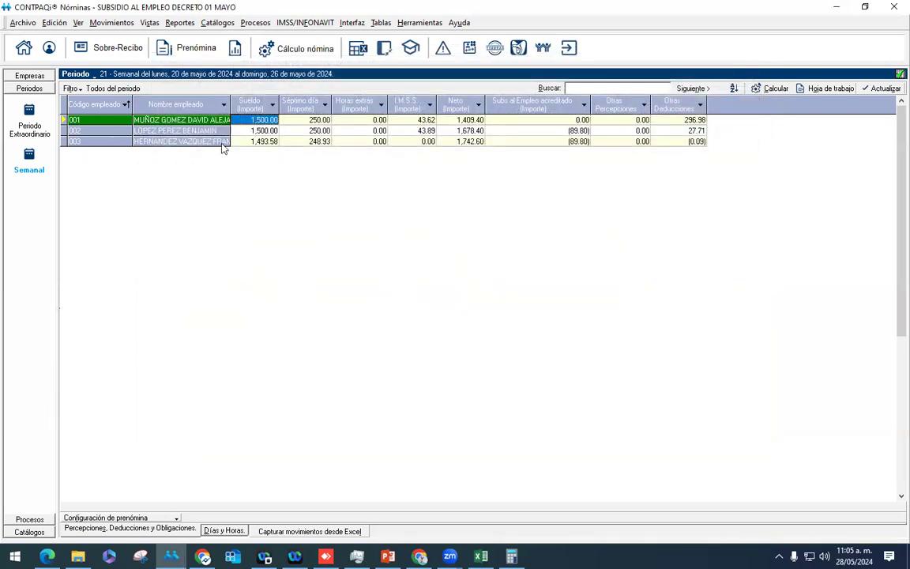
# Step: Open employee 002's period 21 receipt and inspect subsidy credited, ISR (mes) $27.58 and subsidy adjustment
pyautogui.click(234, 135)
pyautogui.rightClick(235, 136)
pyautogui.click(246, 140)
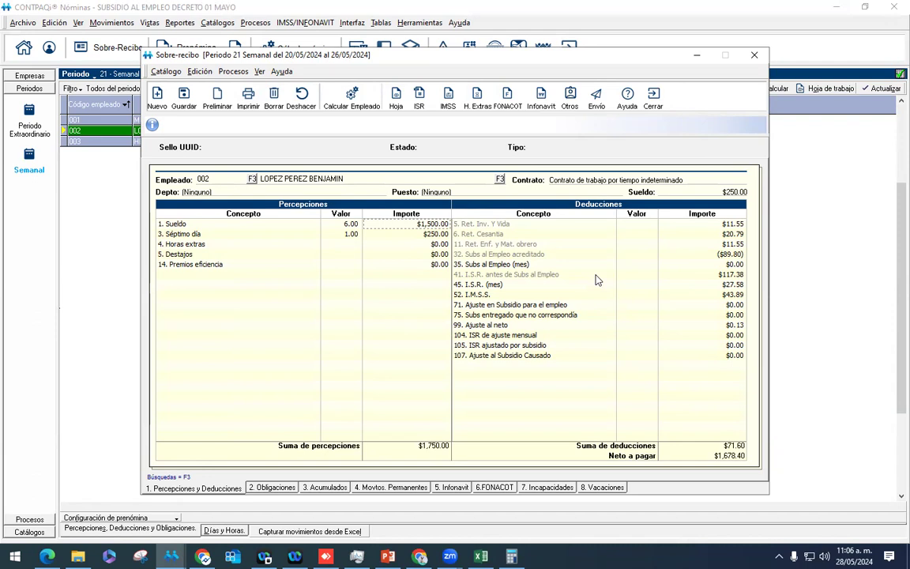
pyautogui.click(705, 255)
pyautogui.click(720, 285)
pyautogui.press('Up')
pyautogui.click(710, 305)
# Step: Check the 1,678.40 net pay, then recheck the subsidy credited and ISR before subsidy amounts
pyautogui.click(723, 456)
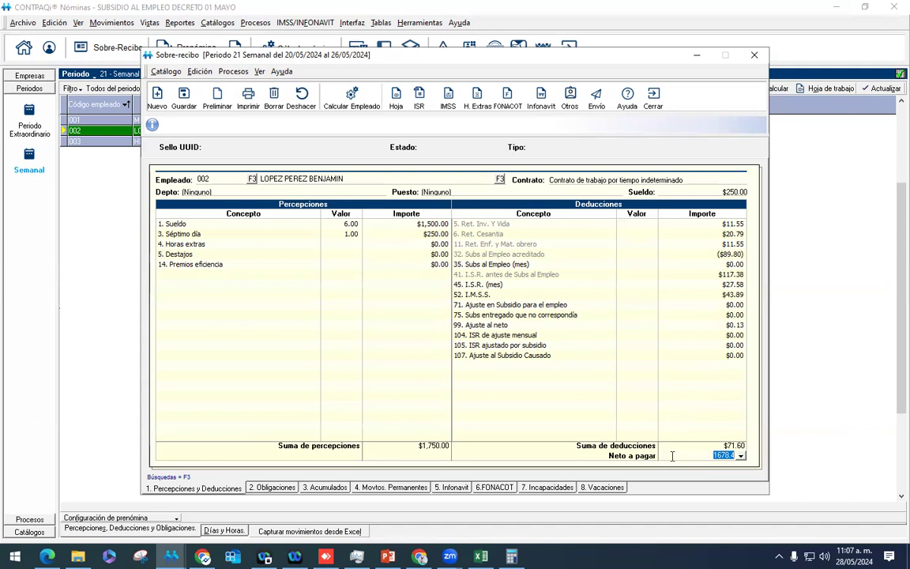
pyautogui.click(690, 437)
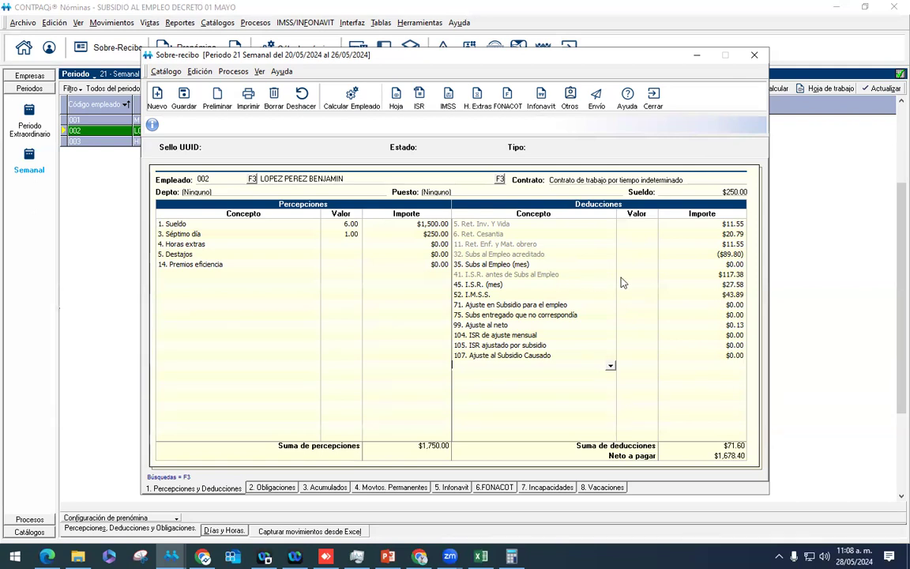
pyautogui.click(735, 255)
pyautogui.click(693, 276)
pyautogui.click(728, 280)
pyautogui.press('Up')
pyautogui.press('Up')
pyautogui.press('Up')
pyautogui.doubleClick(730, 255)
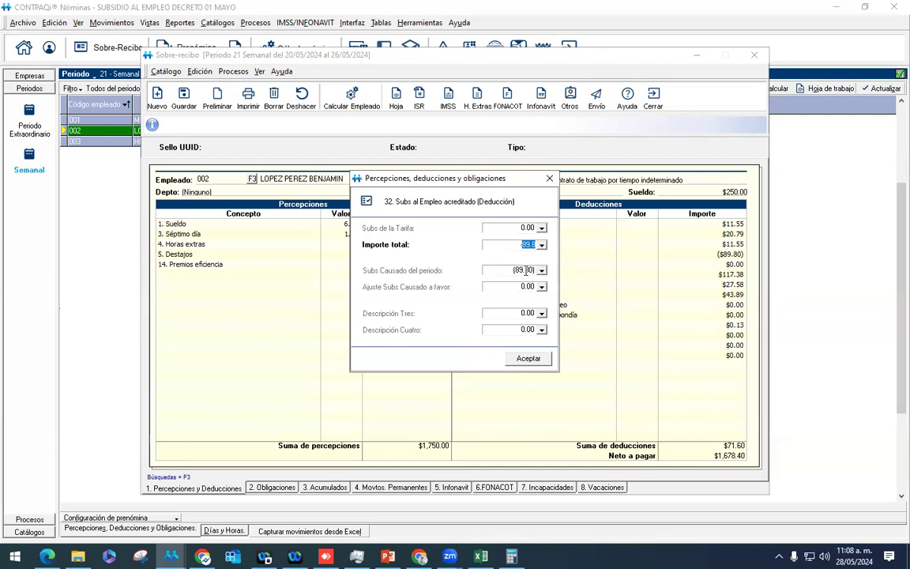
pyautogui.click(550, 178)
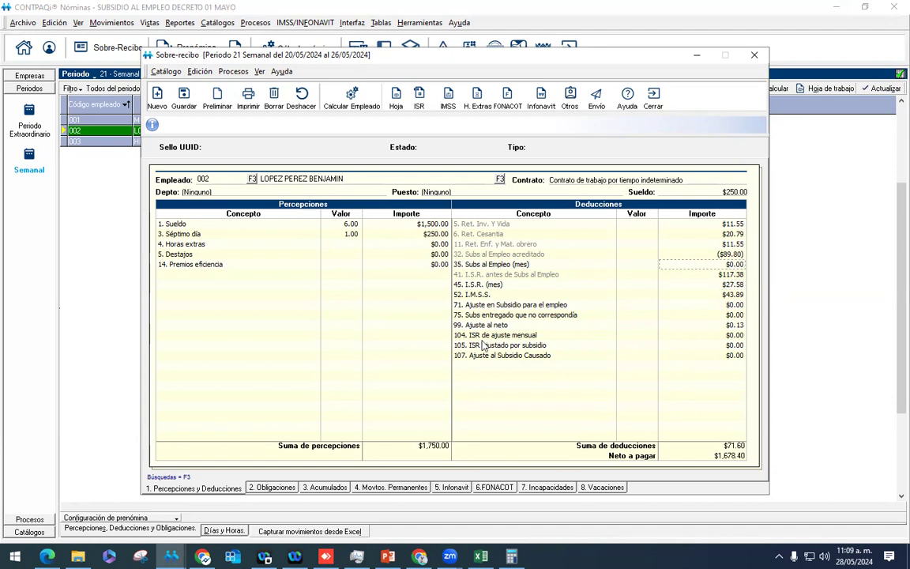
pyautogui.click(504, 317)
pyautogui.click(493, 267)
pyautogui.click(494, 314)
pyautogui.click(525, 265)
# Step: Close employee 002's receipt and show Acerca de CONTPAQi Nóminas with version V16.2.2
pyautogui.click(656, 103)
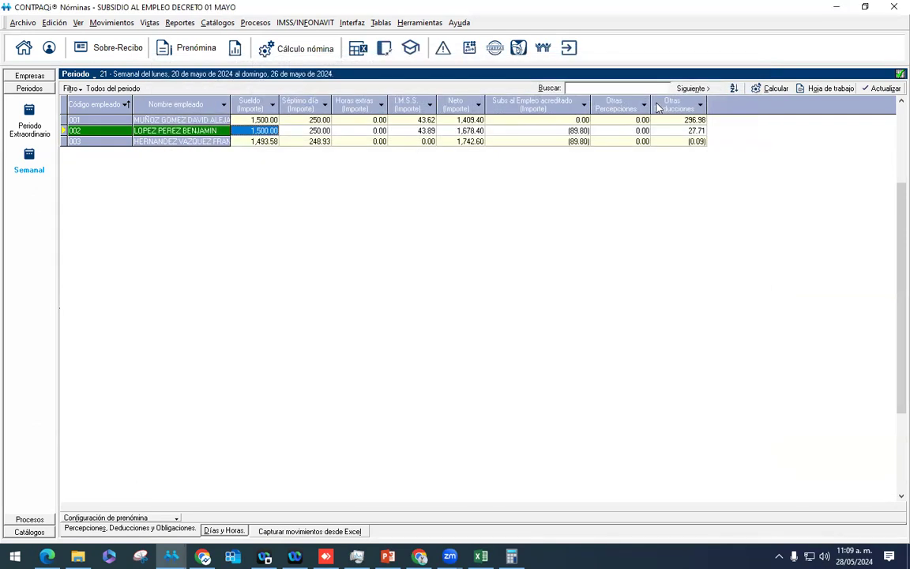
pyautogui.click(460, 22)
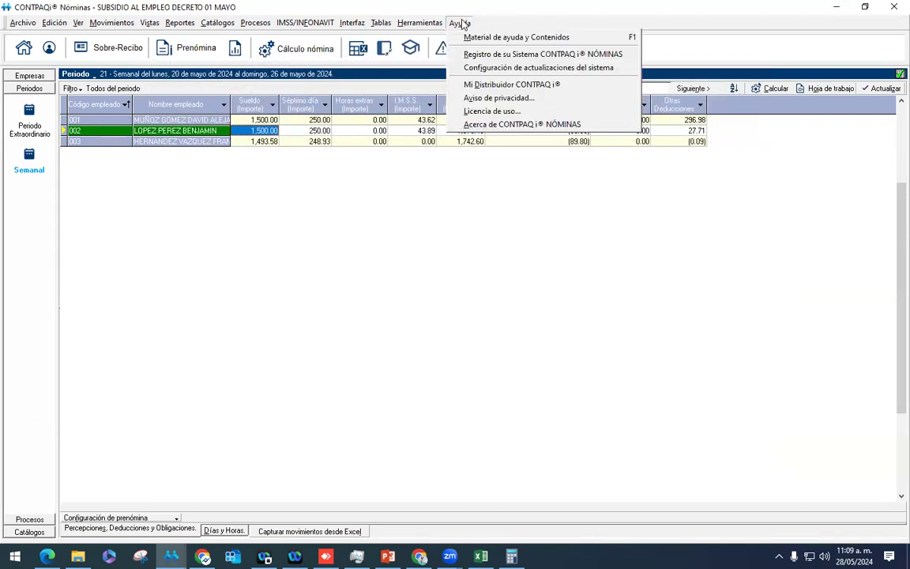
pyautogui.click(503, 124)
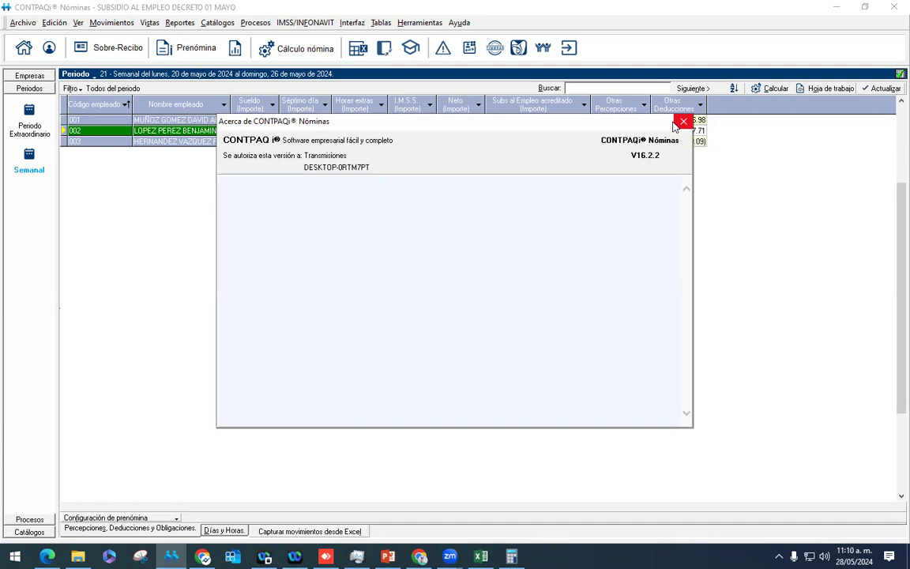
# Step: Close the About window and collapse the Empresas/Periodos panel so the week 21 grid fills the window
pyautogui.click(677, 125)
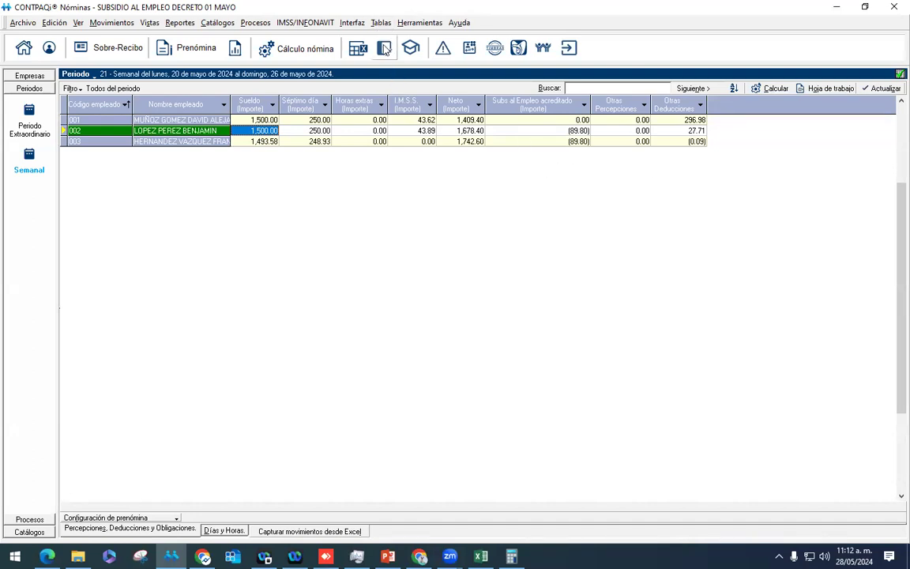
pyautogui.click(356, 49)
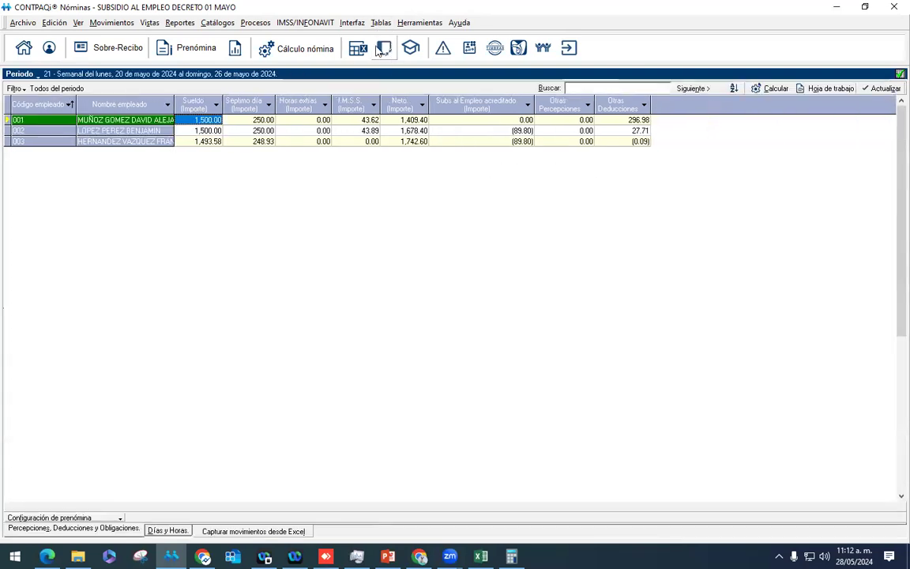
pyautogui.click(218, 24)
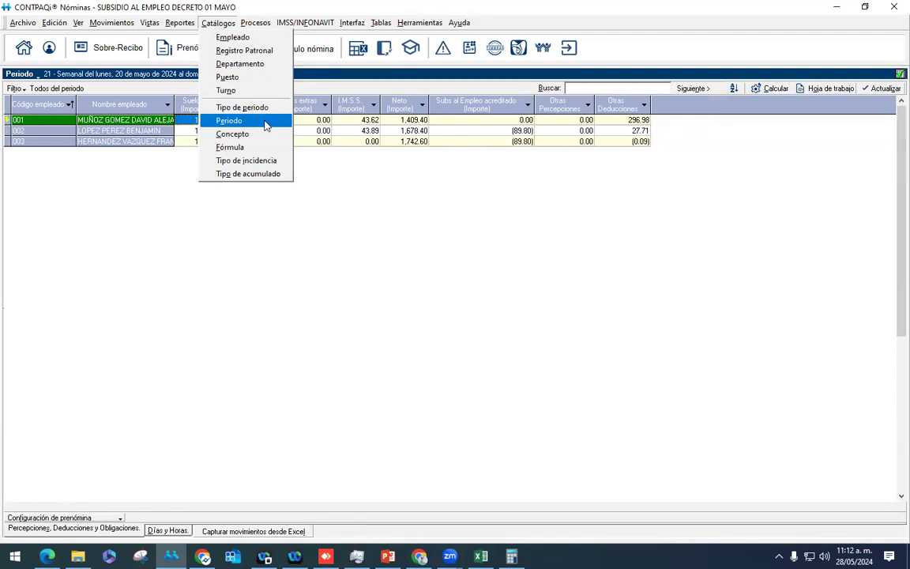
pyautogui.click(332, 156)
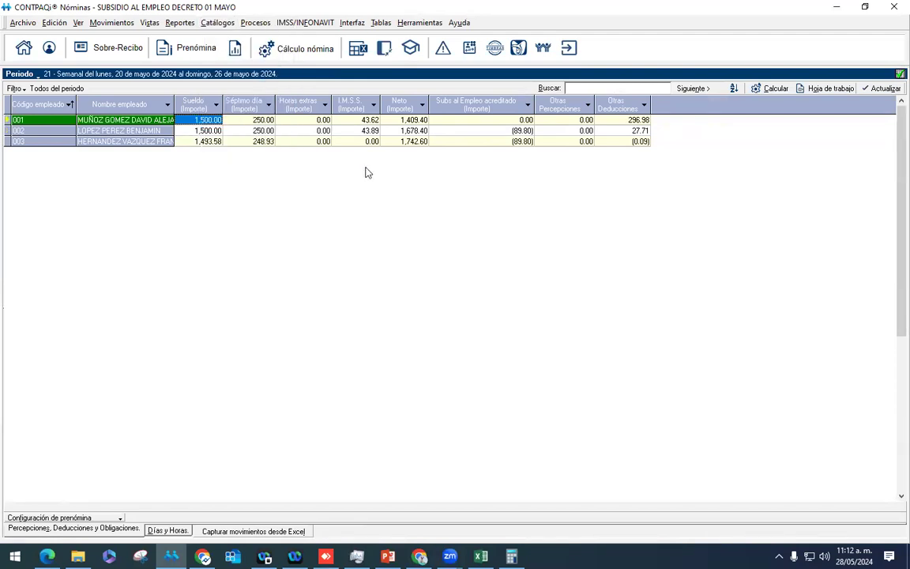
pyautogui.click(253, 23)
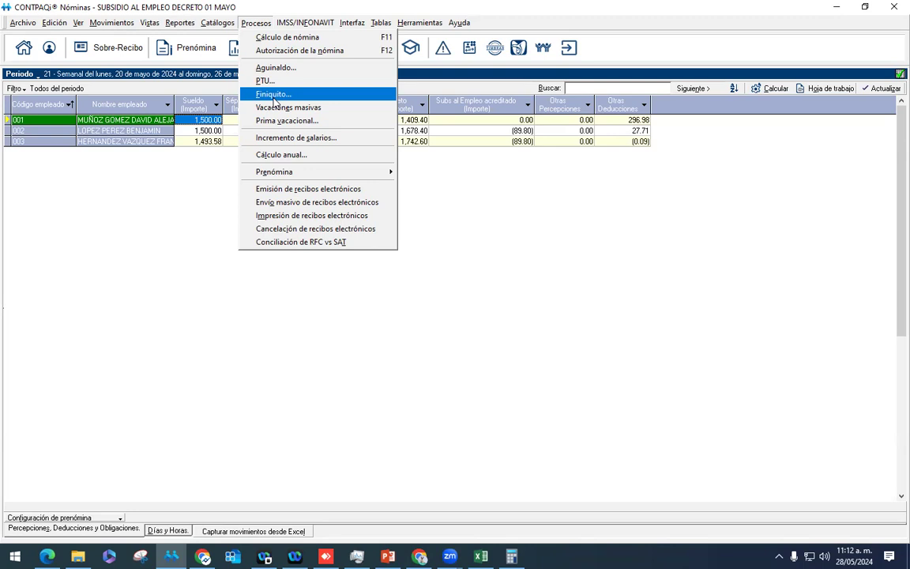
pyautogui.click(417, 179)
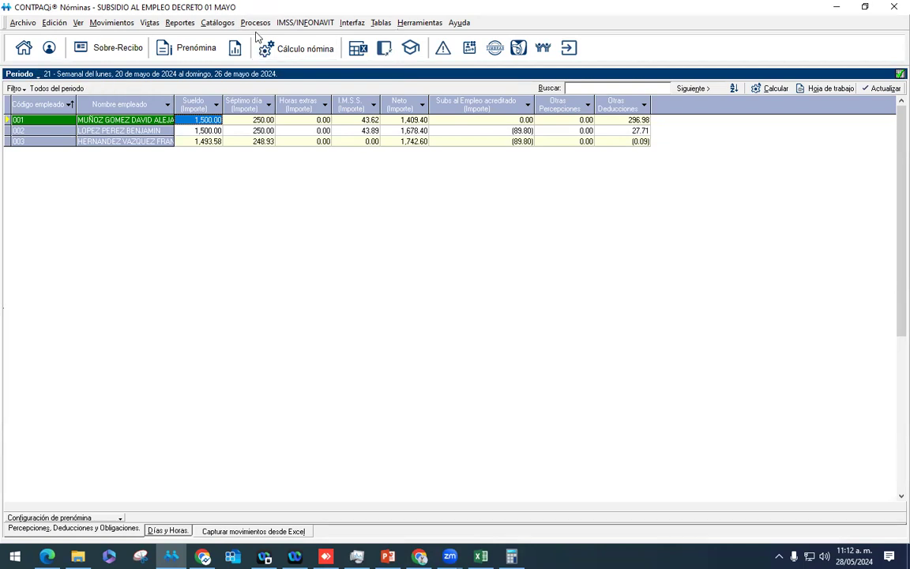
pyautogui.click(212, 23)
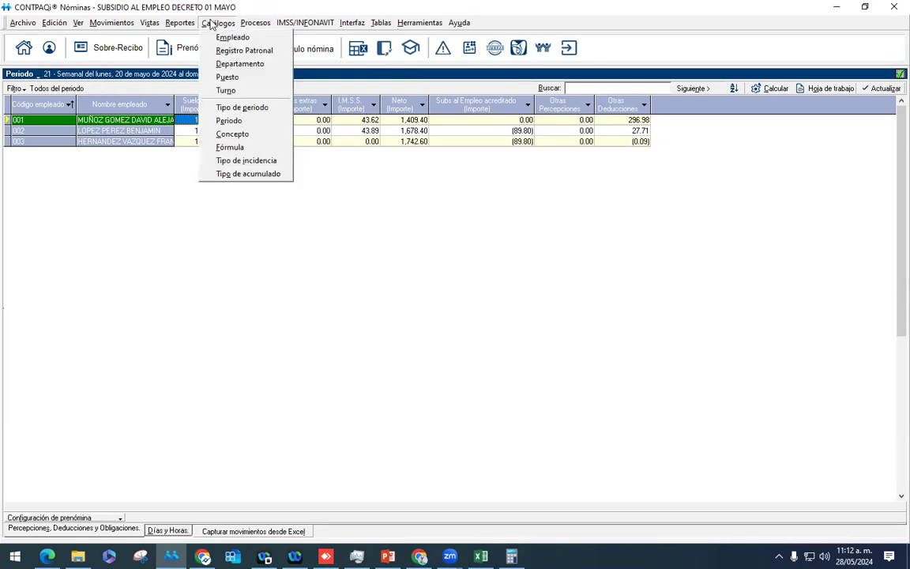
pyautogui.click(258, 123)
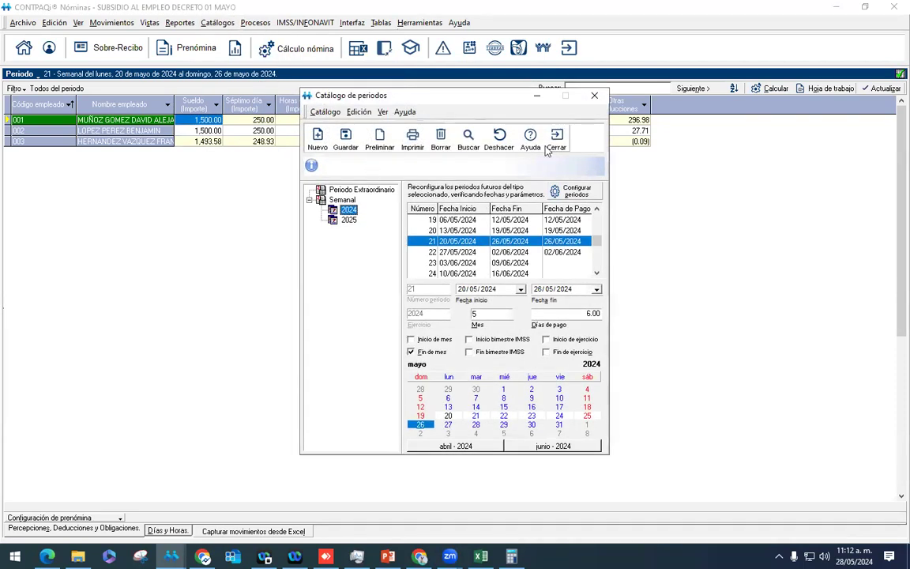
pyautogui.click(557, 141)
pyautogui.click(215, 24)
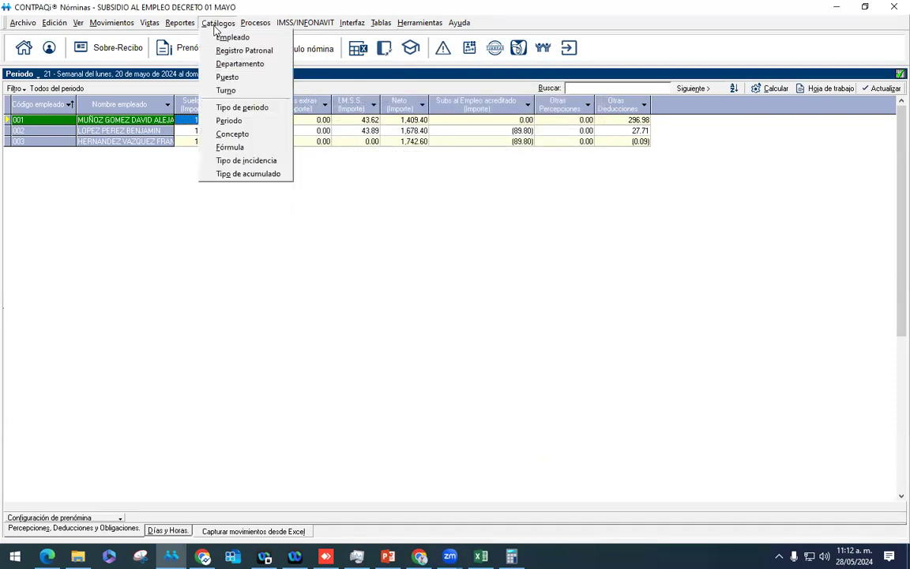
pyautogui.click(250, 120)
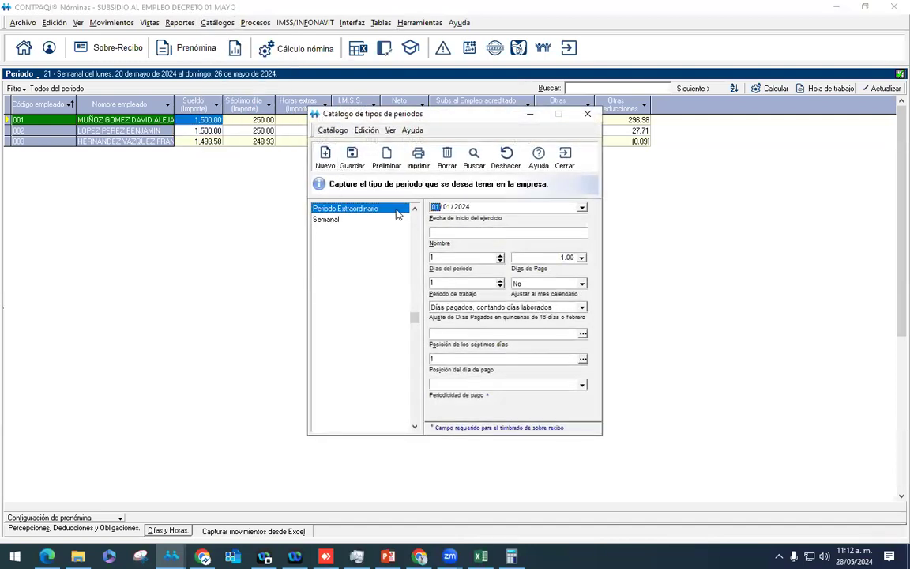
# Step: Enter a new period type named Quincenal with 15-day periods and 15 paid days
pyautogui.click(443, 230)
pyautogui.write('Quincenal')
pyautogui.press('Tab')
pyautogui.write('15')
pyautogui.press('Tab')
pyautogui.write('15')
pyautogui.press('Tab')
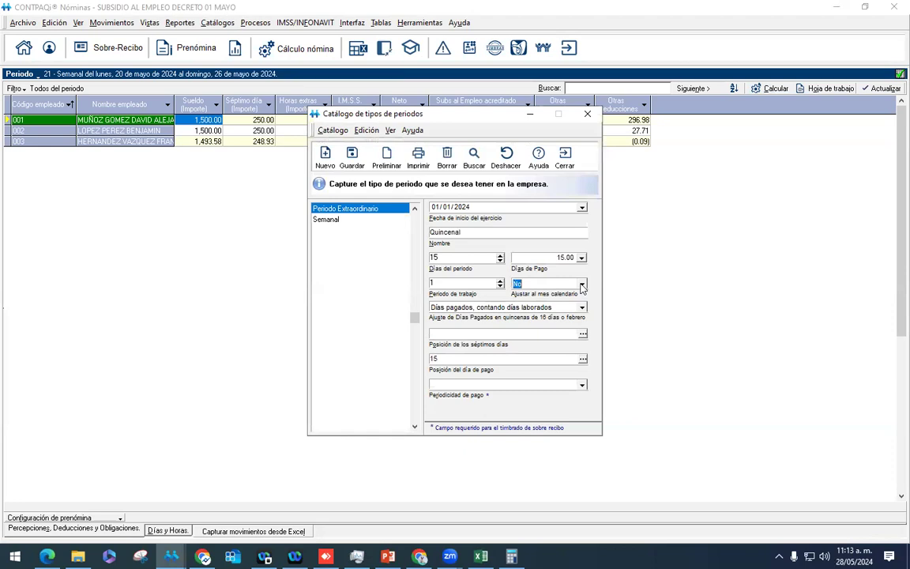
# Step: Set Ajustar al mes to Sí and periodicity 04 Quincenal, then save and close the catalogue
pyautogui.click(583, 286)
pyautogui.click(519, 294)
pyautogui.click(494, 385)
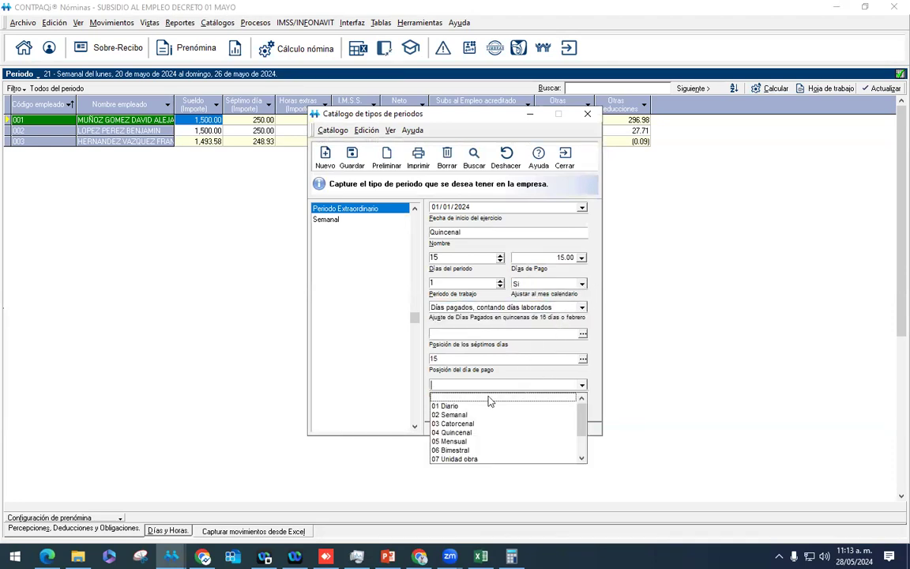
pyautogui.click(451, 432)
pyautogui.click(356, 164)
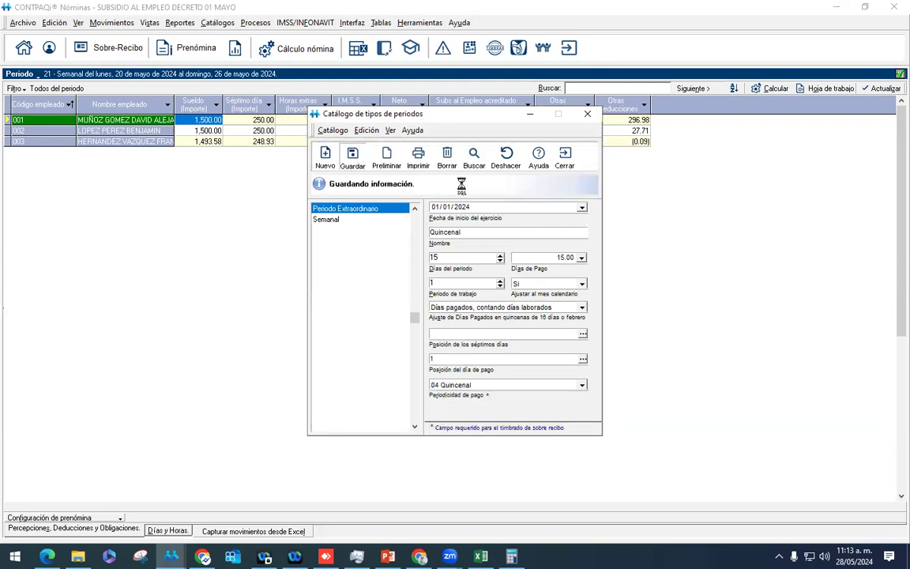
pyautogui.click(564, 158)
# Step: Switch to the Quincenal payroll type, accept the no-employees notice, and browse its 2024 periods
pyautogui.click(22, 74)
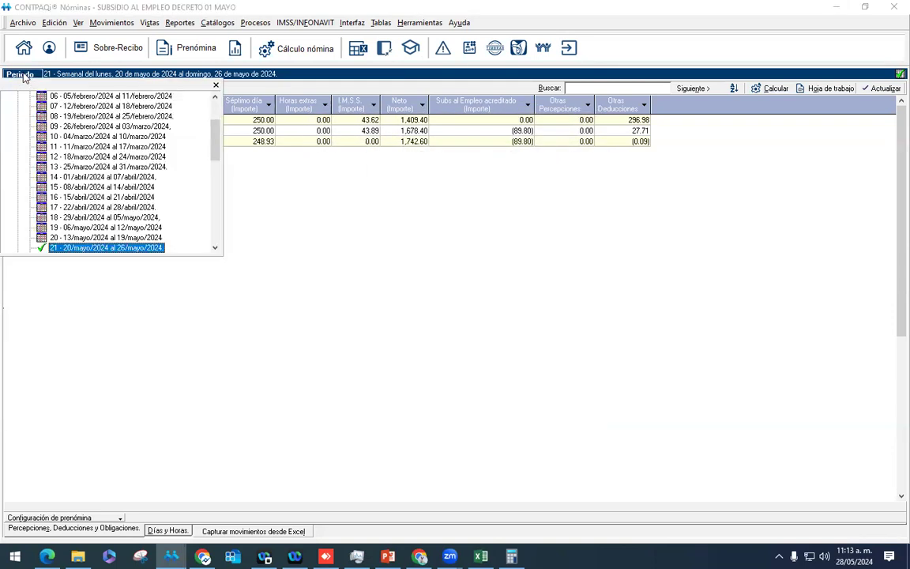
pyautogui.click(23, 75)
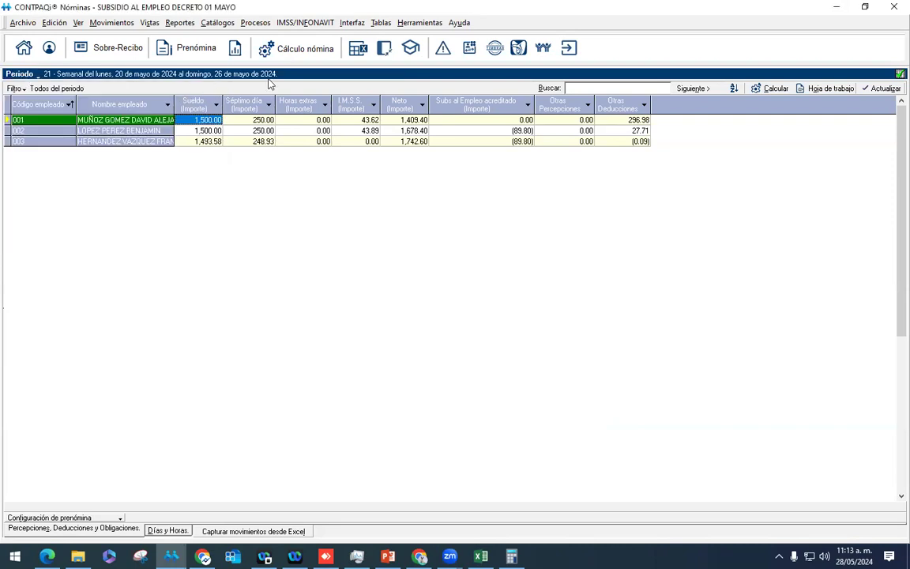
pyautogui.click(384, 47)
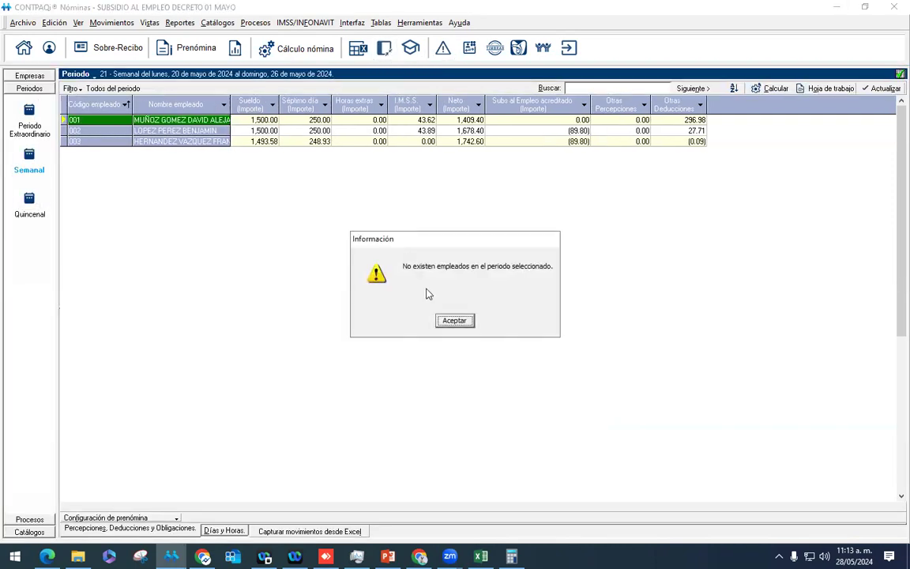
pyautogui.click(454, 321)
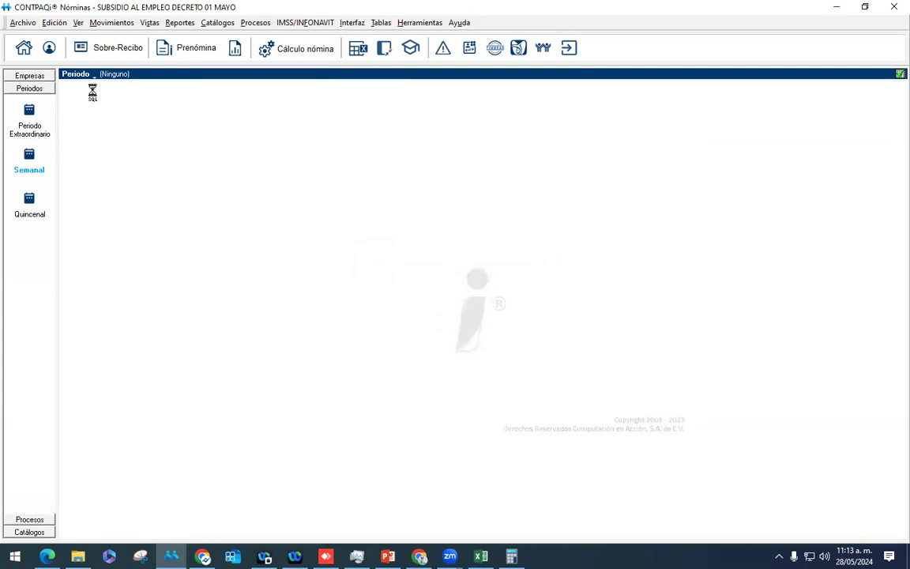
pyautogui.click(77, 74)
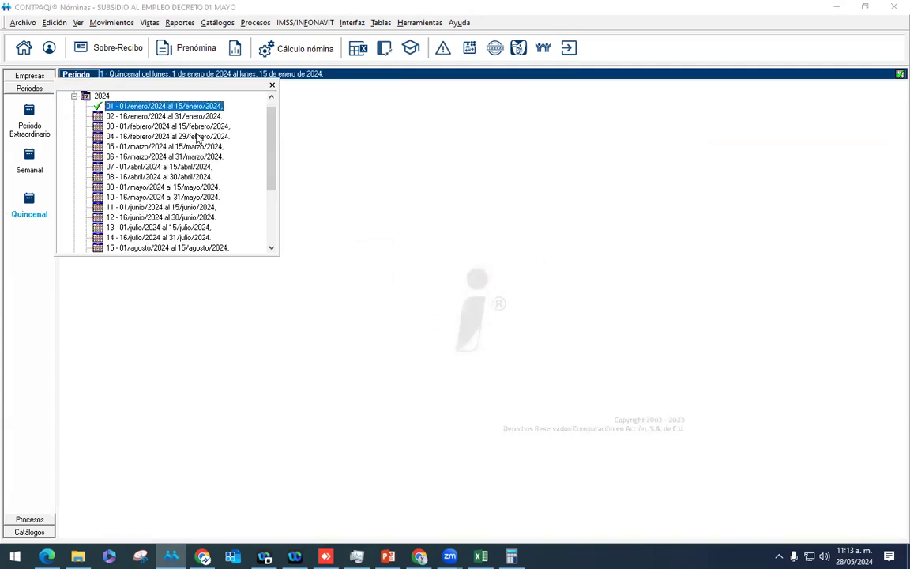
pyautogui.click(165, 188)
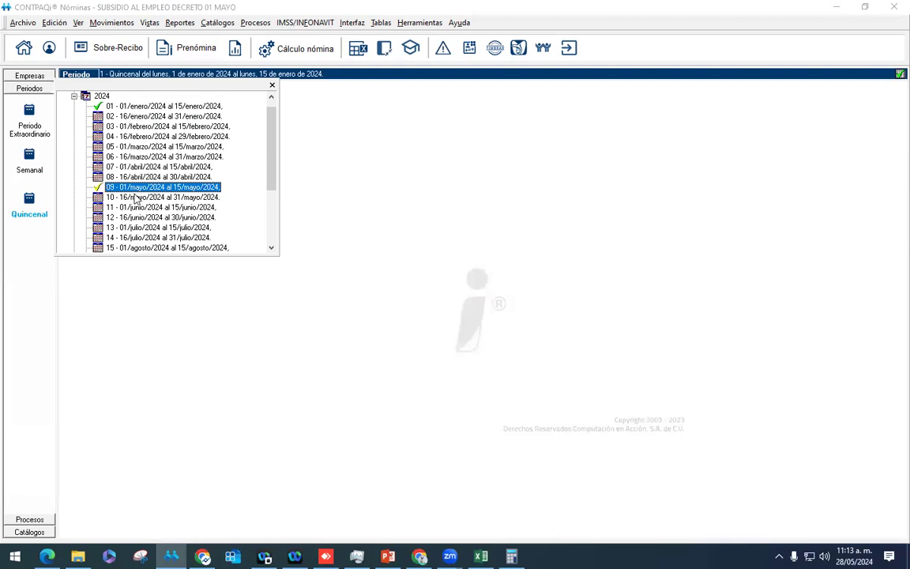
pyautogui.click(242, 74)
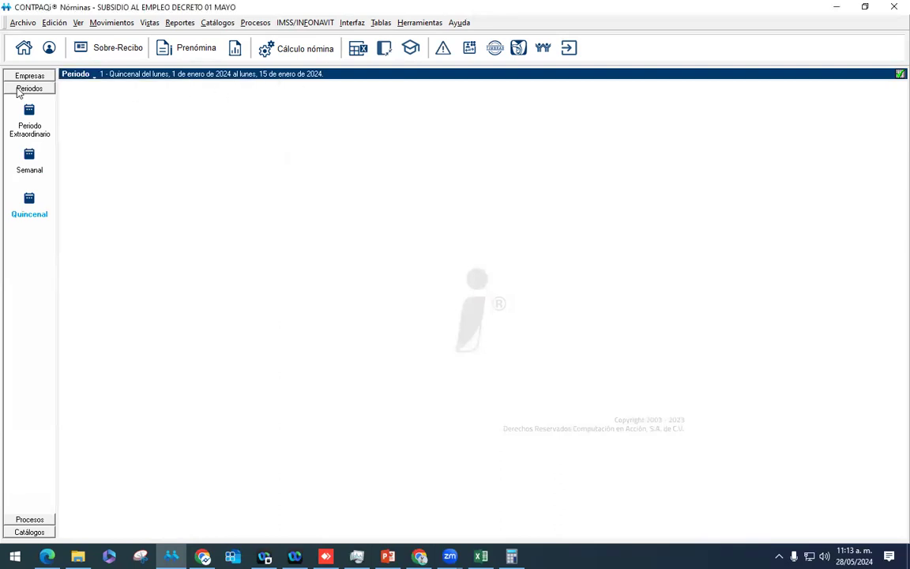
pyautogui.click(210, 23)
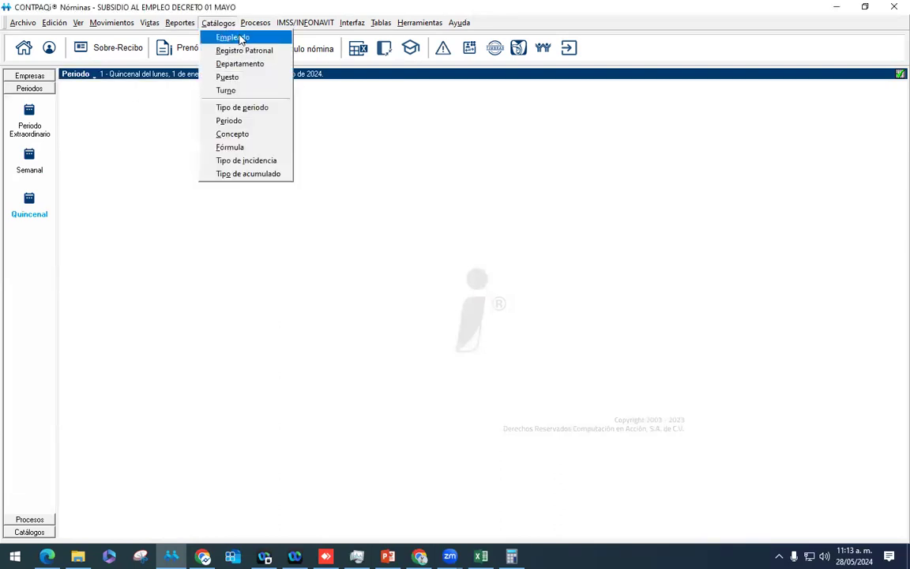
# Step: Start new employee 004 in the employee catalogue with hire date 17/01/2024
pyautogui.click(240, 39)
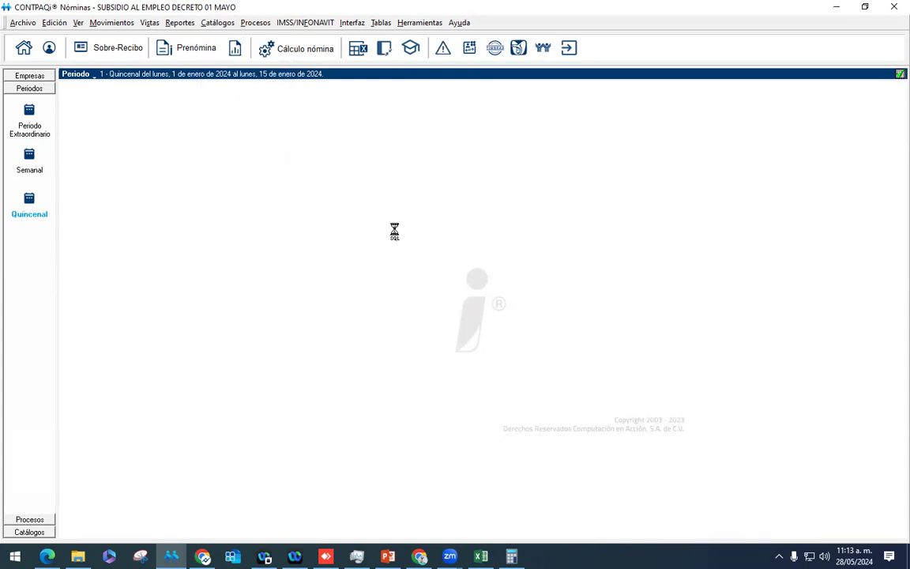
pyautogui.click(230, 96)
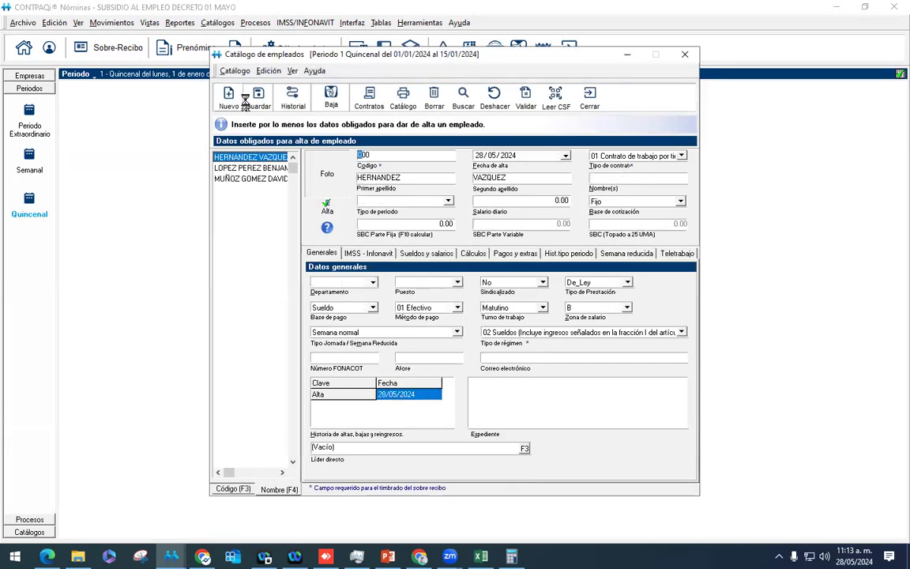
pyautogui.write('004')
pyautogui.press('Tab')
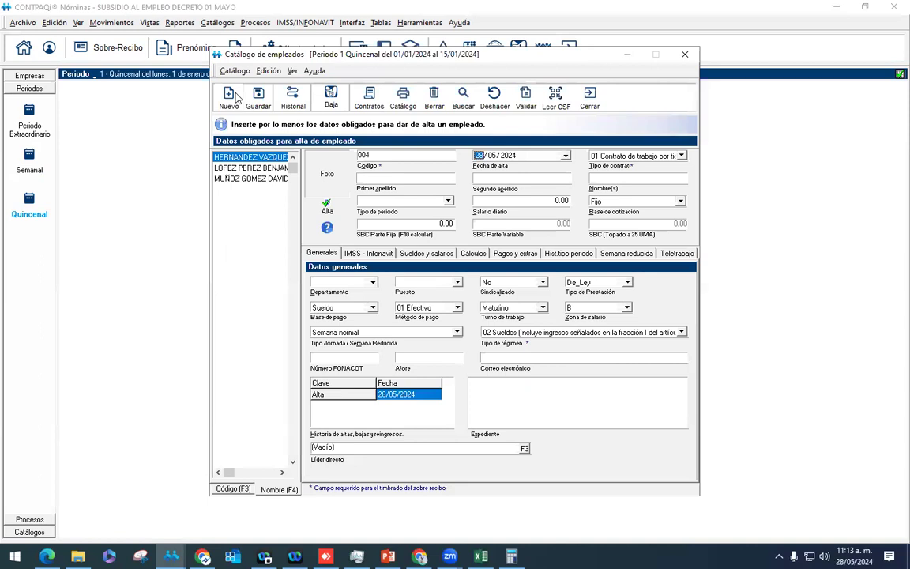
pyautogui.write('17012024')
pyautogui.press('Tab')
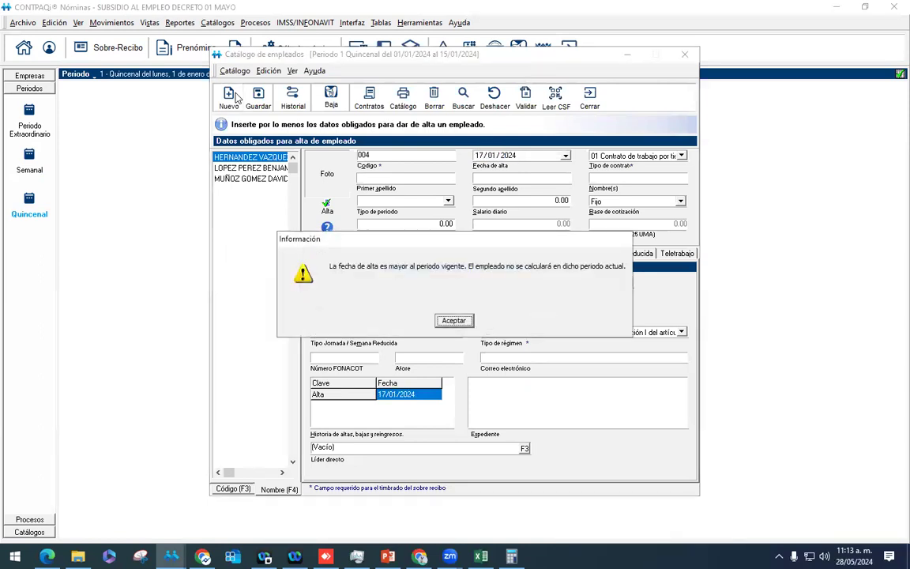
pyautogui.press('Return')
# Step: Enter the employee's two surnames and given name
pyautogui.press('Tab')
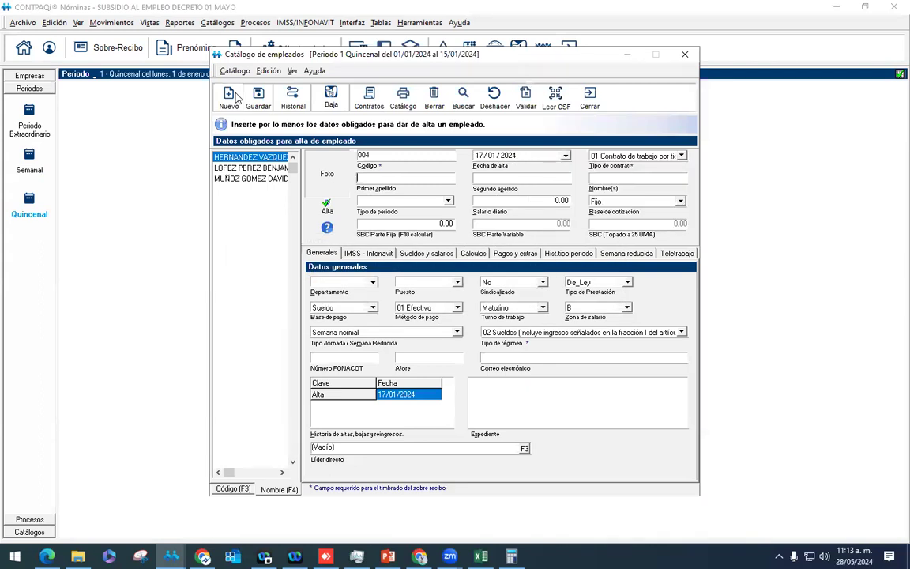
pyautogui.press('Tab')
pyautogui.press('Tab')
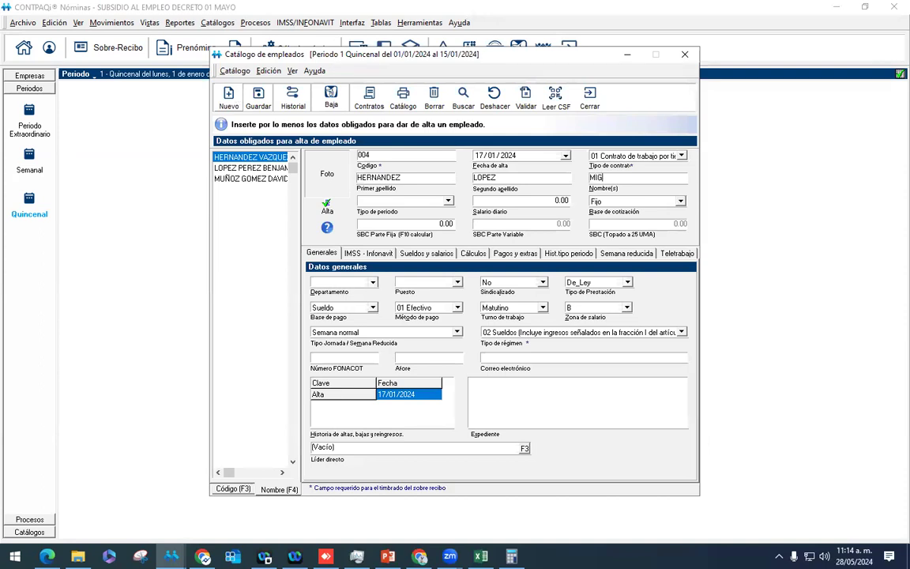
# Step: Set the period type to Quincenal and daily salary to 250.00, calculating the fixed SBC
pyautogui.press('Tab')
pyautogui.hotkey('alt', 'Down')
pyautogui.press('Down')
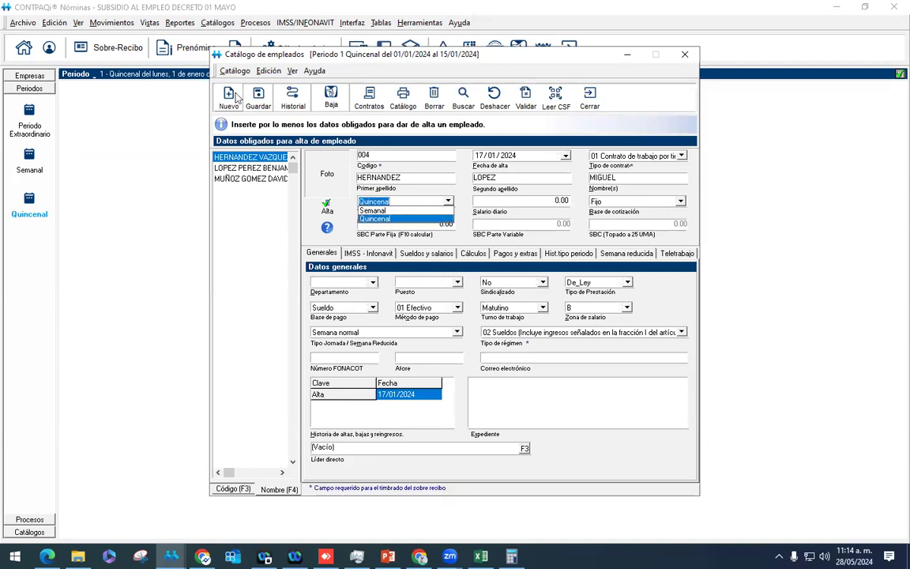
pyautogui.press('Return')
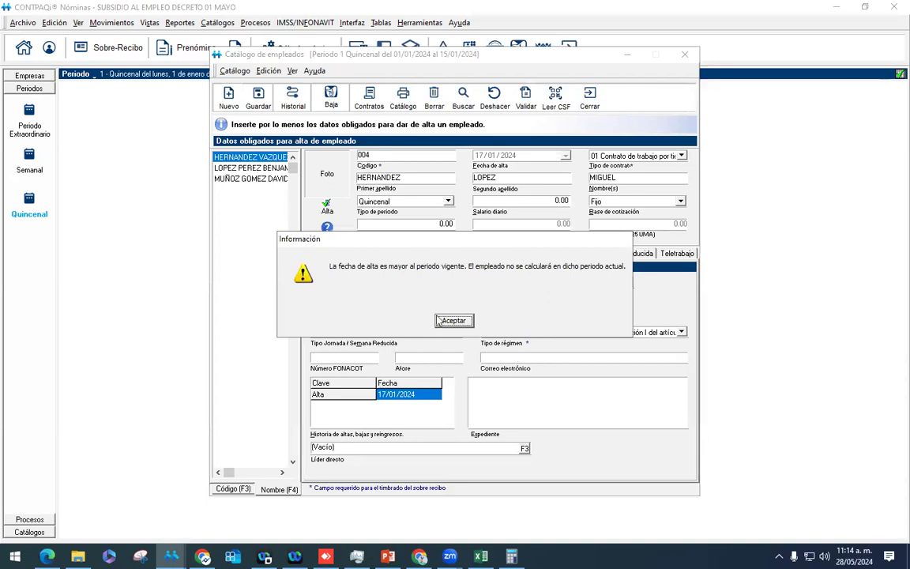
pyautogui.press('Return')
pyautogui.write('250')
pyautogui.press('Tab')
pyautogui.press('F10')
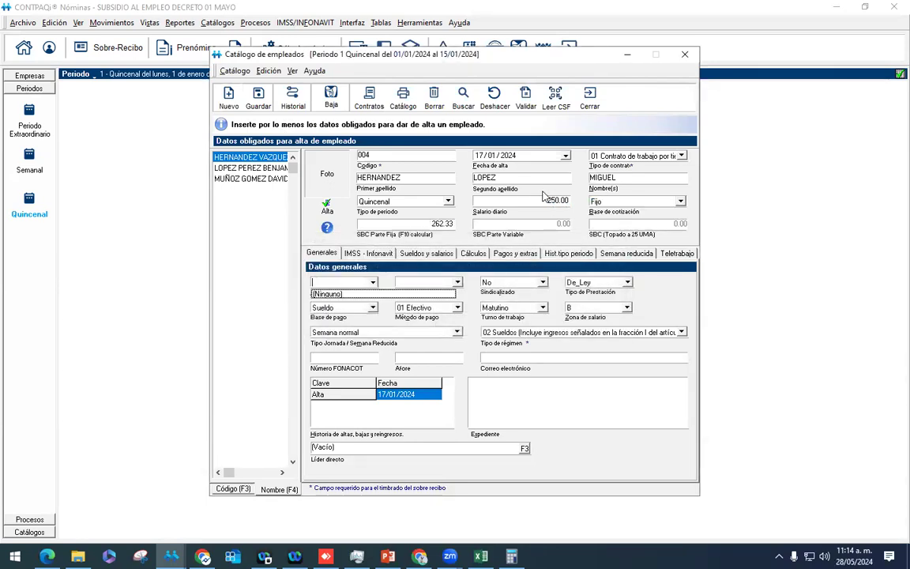
# Step: Fill in the IMSS number, date of birth, birth and home states, CURP and postal code
pyautogui.click(365, 253)
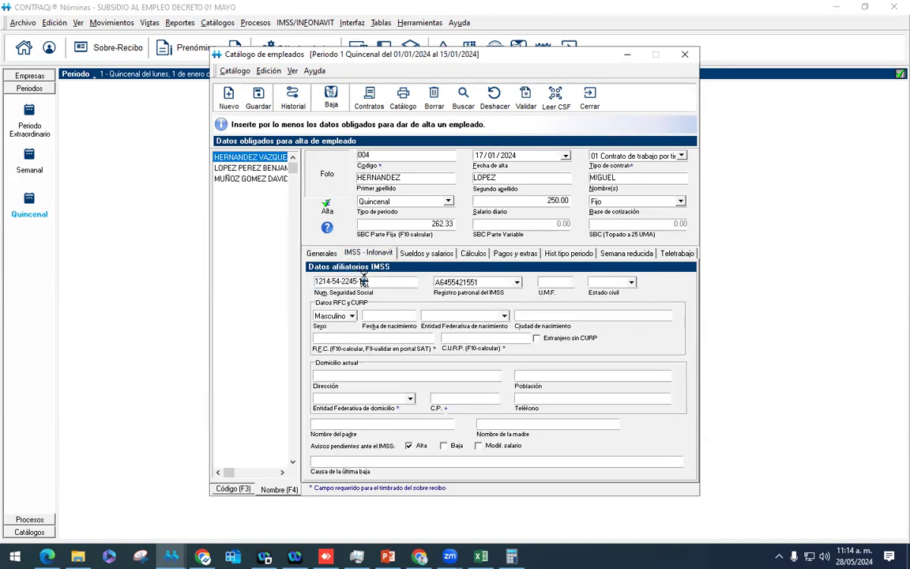
pyautogui.click(396, 316)
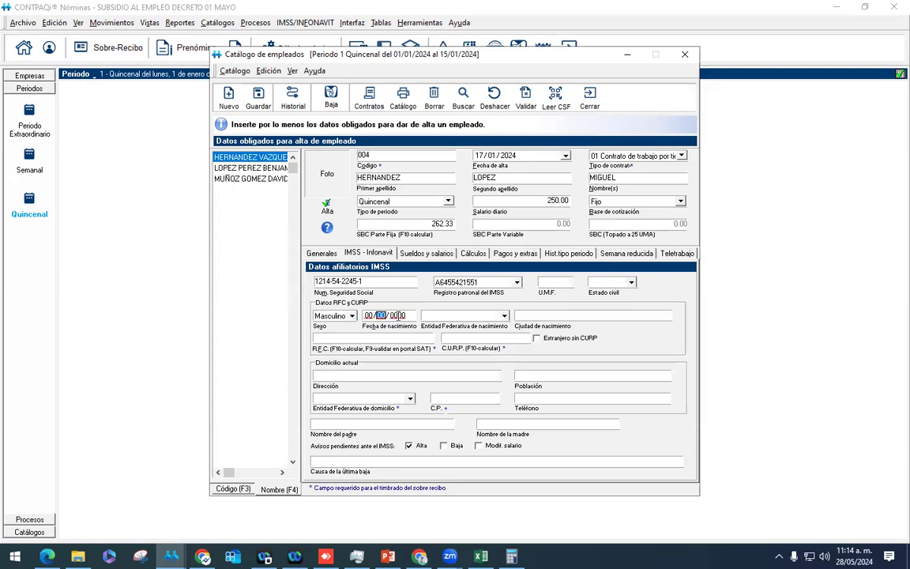
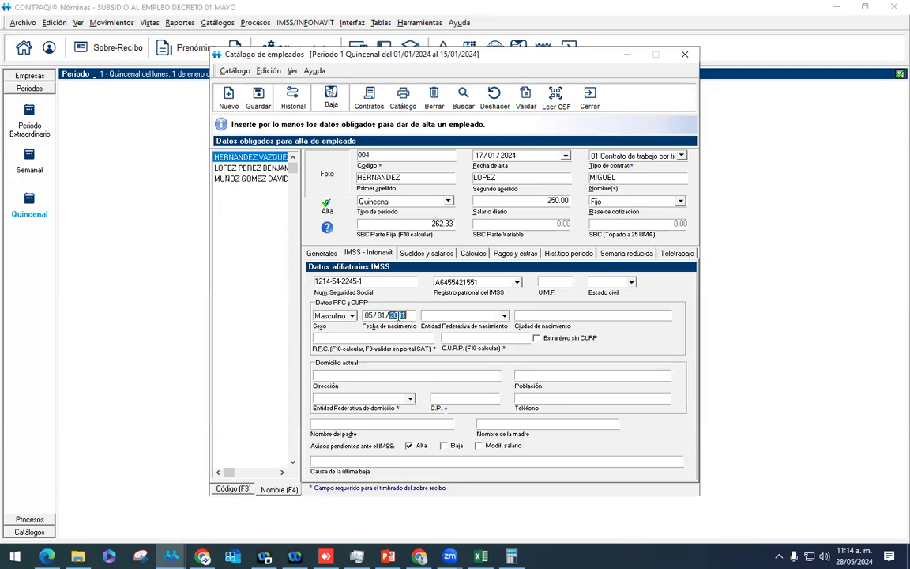
pyautogui.hotkey('alt', 'Down')
pyautogui.press('Down')
pyautogui.press('Down')
pyautogui.press('Down')
pyautogui.press('Return')
pyautogui.press('Tab')
pyautogui.press('Tab')
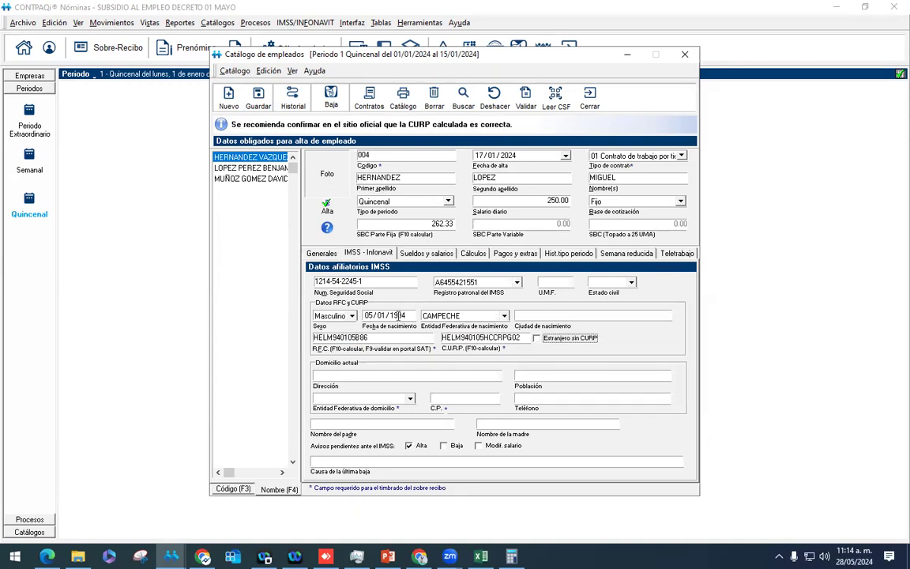
pyautogui.hotkey('alt', 'Down')
pyautogui.press('Down')
pyautogui.press('Down')
pyautogui.press('Down')
pyautogui.press('Return')
pyautogui.press('Tab')
pyautogui.write('29048')
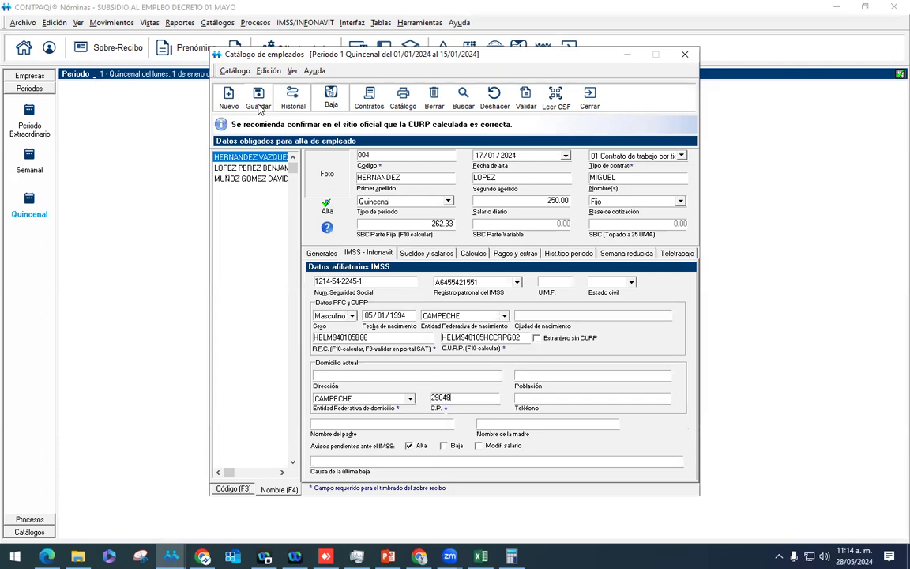
# Step: Save employee 004, close the catalogue, and return to Semanal period 21
pyautogui.click(259, 99)
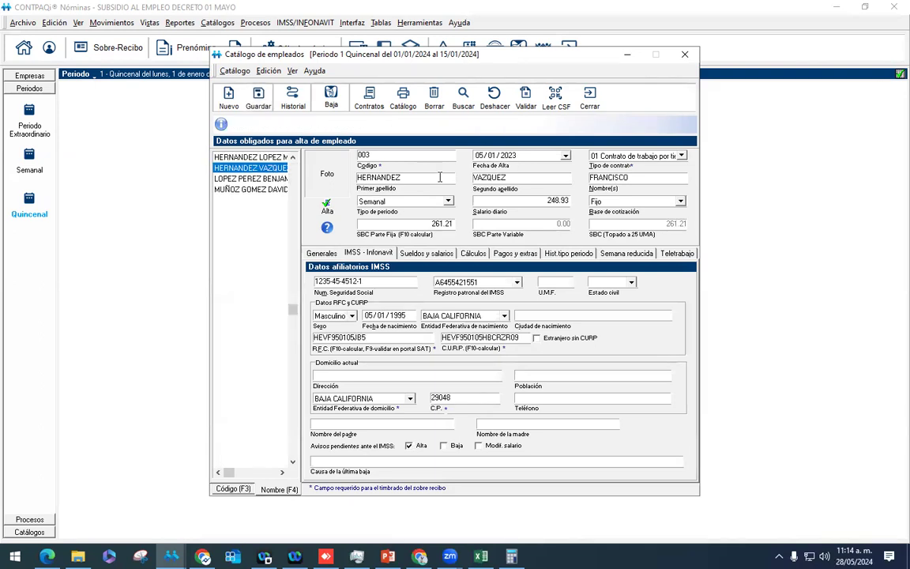
pyautogui.press('Escape')
pyautogui.click(29, 154)
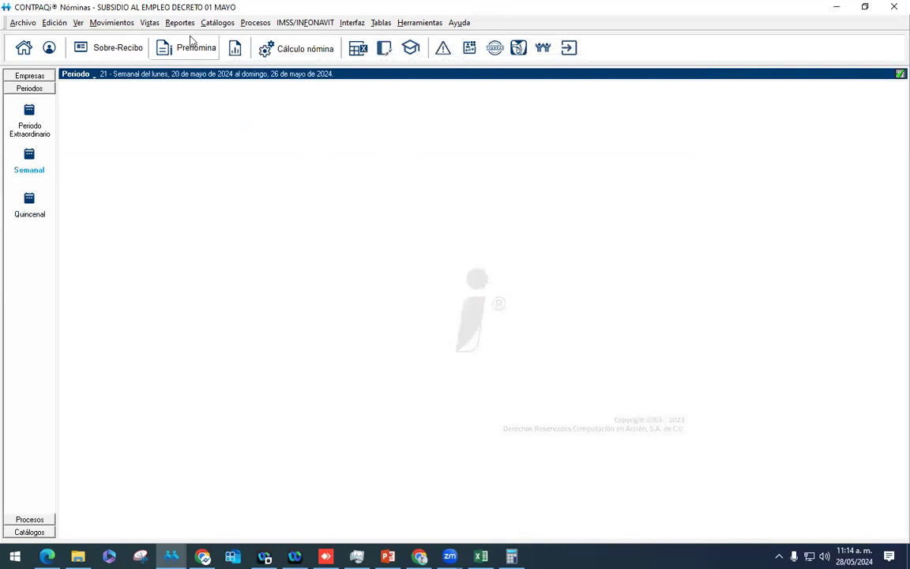
# Step: Save 9 as the Quincenal period type's working period, confirming with Sí and Aceptar
pyautogui.click(218, 22)
pyautogui.click(257, 109)
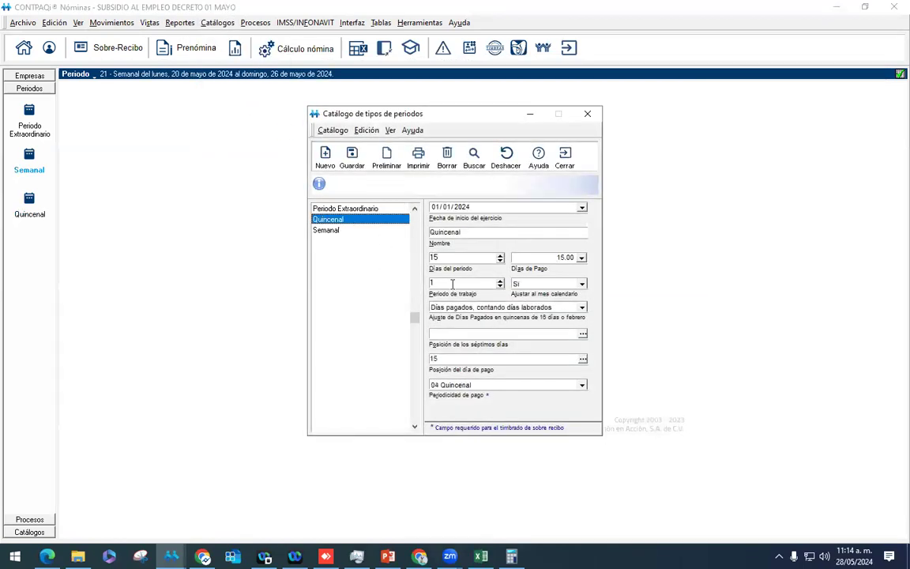
pyautogui.click(353, 155)
pyautogui.click(439, 320)
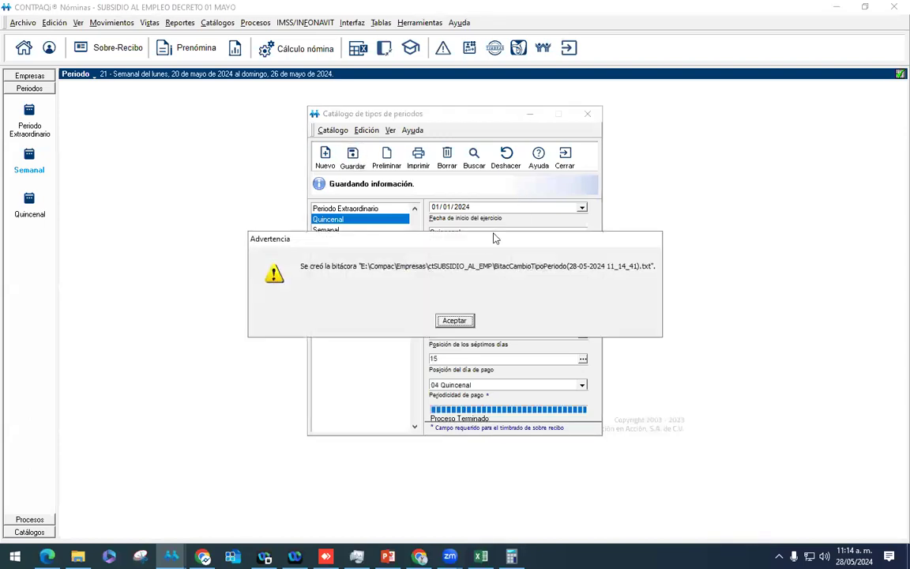
pyautogui.click(455, 319)
pyautogui.click(578, 161)
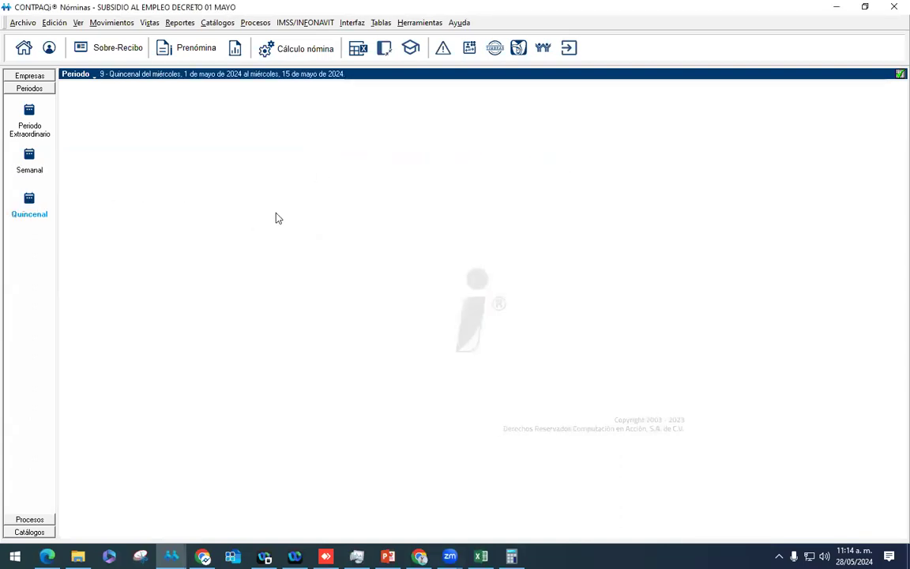
# Step: Open employee 004's period 9 payslip from Prenómina and calculate it to $3,750.00 wages and $3,597.40 net
pyautogui.click(194, 50)
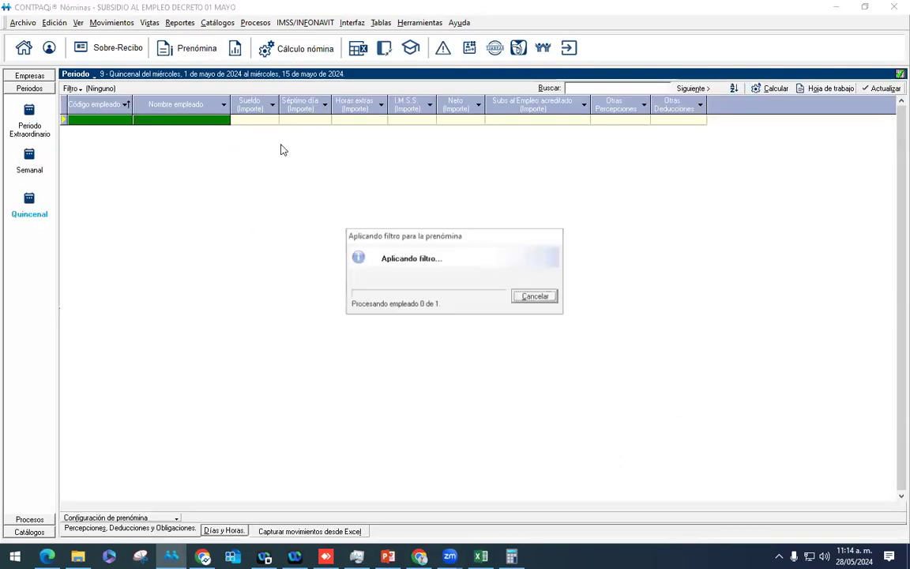
pyautogui.rightClick(217, 124)
pyautogui.click(235, 132)
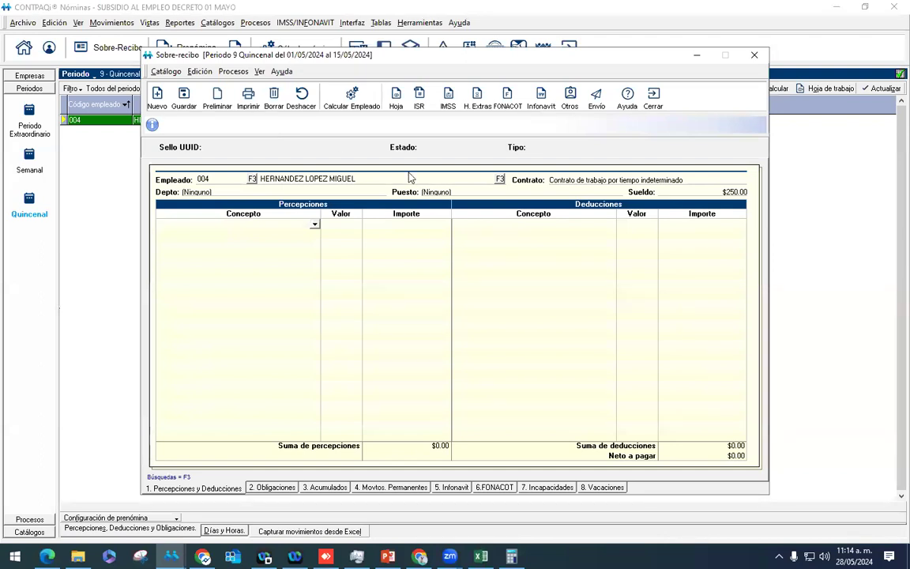
pyautogui.click(355, 101)
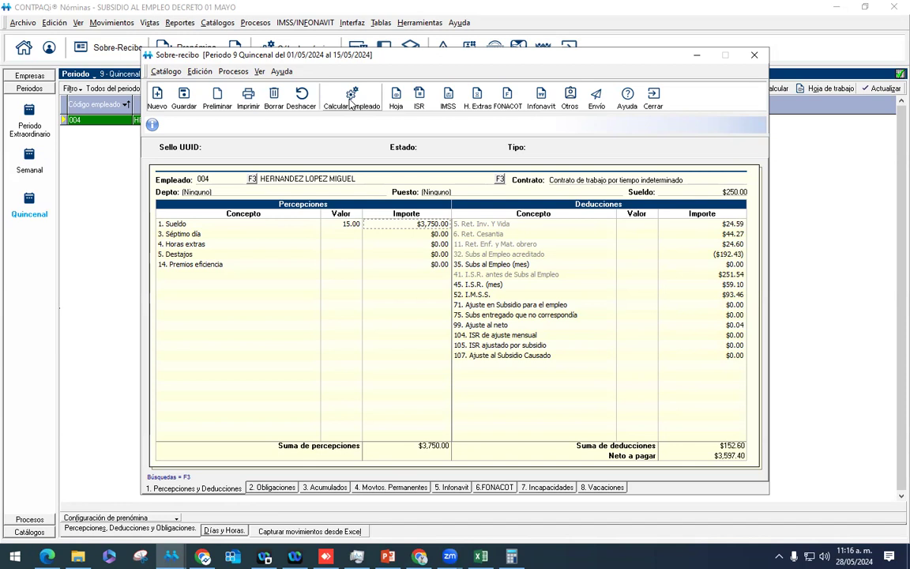
# Step: Inspect the monthly subsidy, subsidy-not-owed and ($192.43) subsidy-credited amounts on the period 9 payslip
pyautogui.click(352, 102)
pyautogui.click(598, 312)
pyautogui.moveTo(445, 52); pyautogui.dragTo(441, 44)
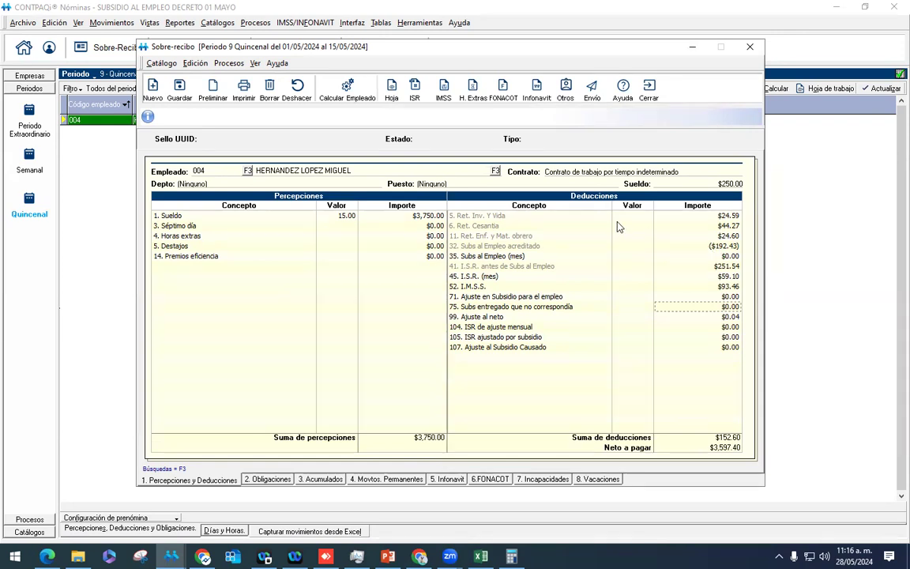
pyautogui.click(527, 245)
# Step: Verify in Calculator that 390 ÷ 30.4 × 15 gives the 192.43 subsidy credited
pyautogui.click(512, 556)
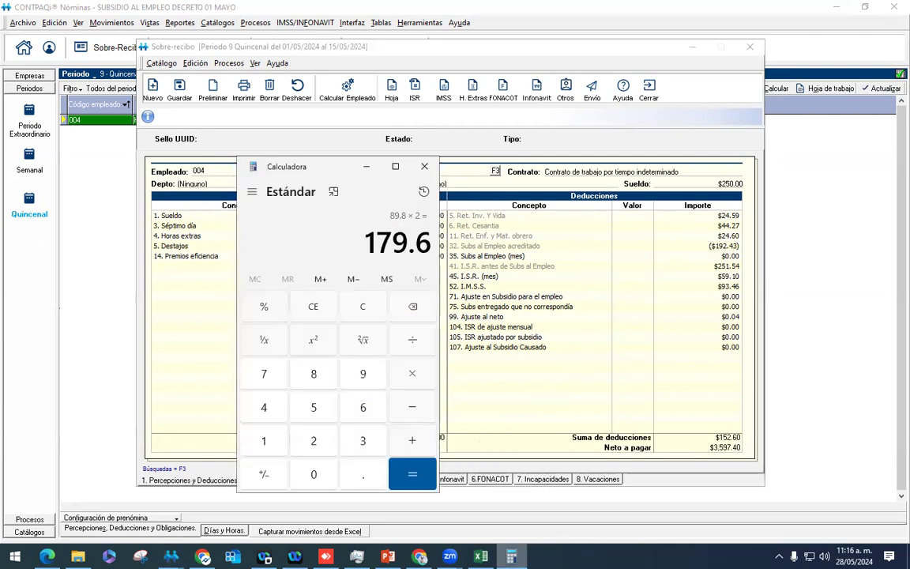
pyautogui.press('Escape')
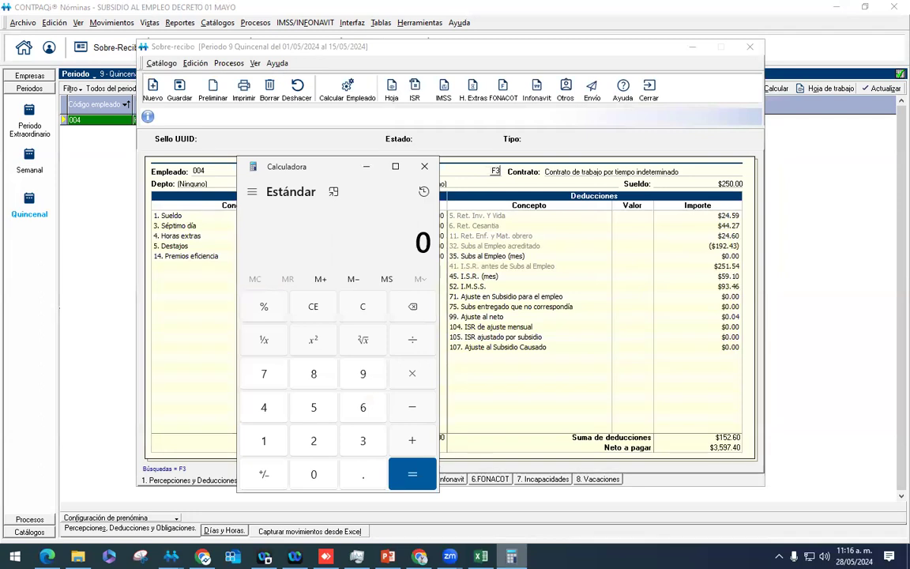
pyautogui.write('390/30.4')
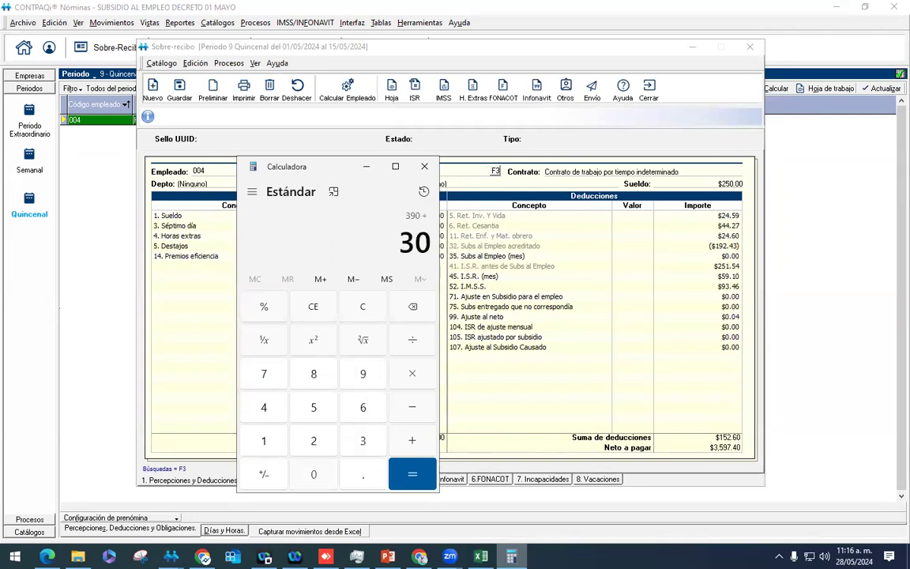
pyautogui.press('Return')
pyautogui.write('*15')
pyautogui.press('Return')
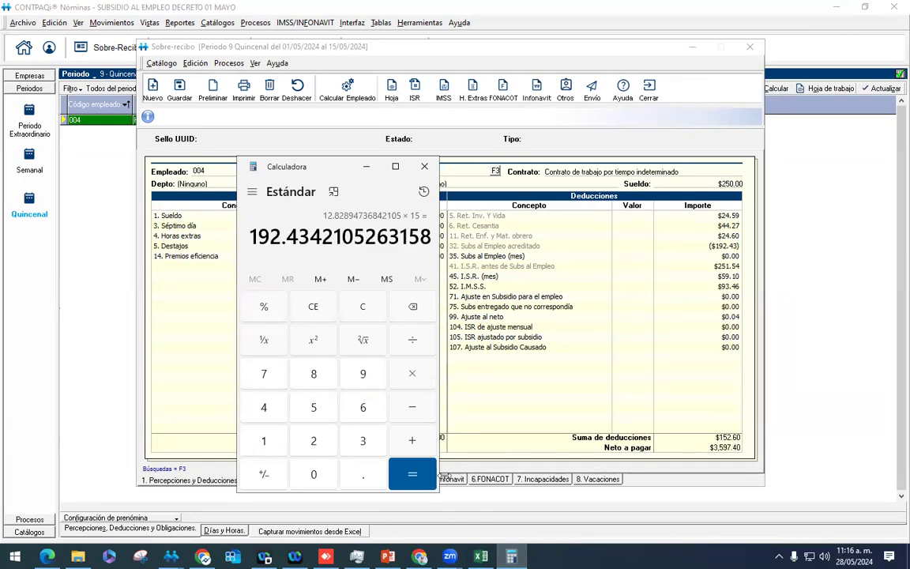
# Step: Review the payslip's subsidy and ISR amounts, then close the period 9 payslip
pyautogui.moveTo(328, 172); pyautogui.dragTo(204, 186)
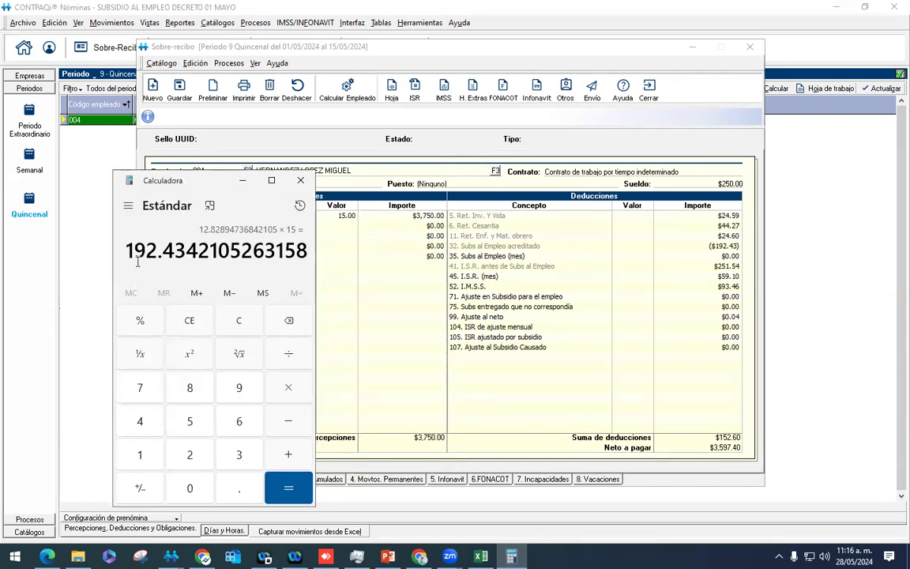
pyautogui.click(697, 260)
pyautogui.press('Down')
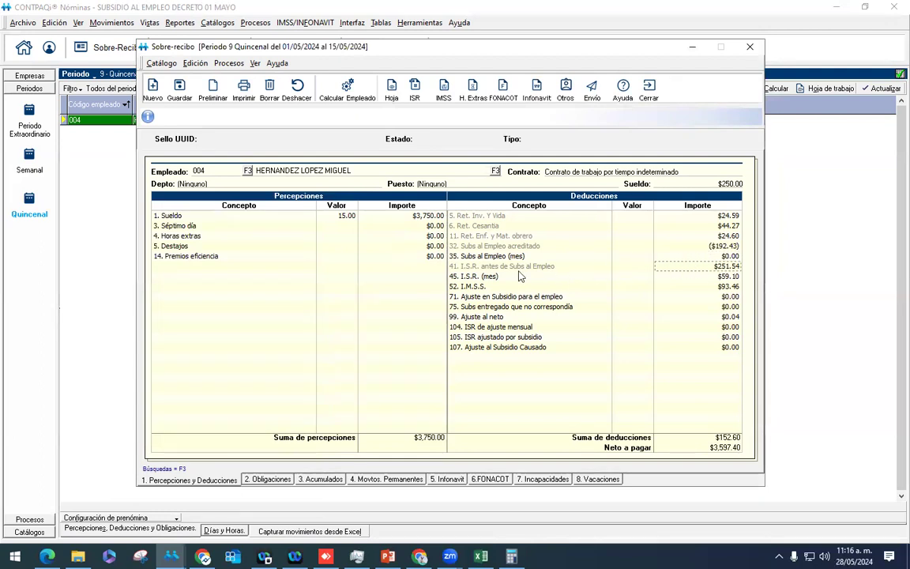
pyautogui.click(739, 278)
pyautogui.click(648, 88)
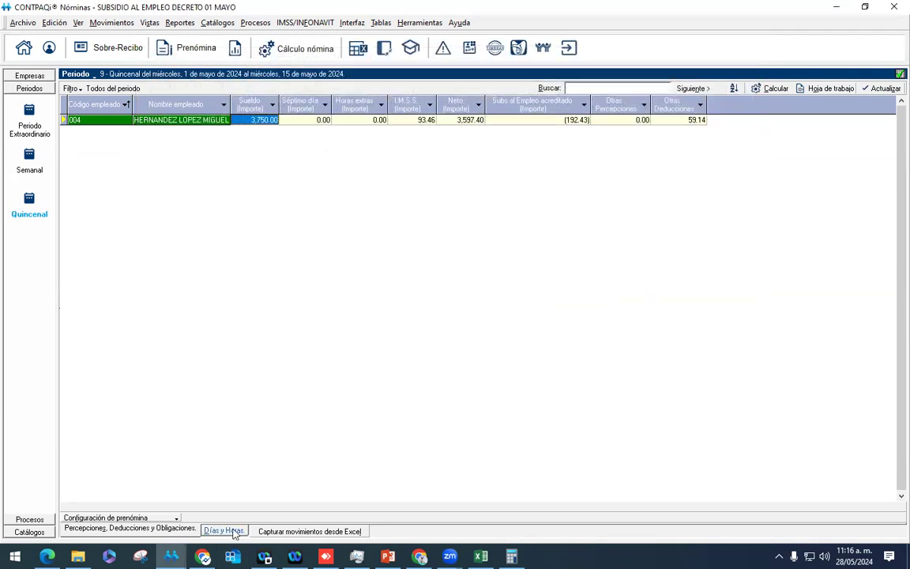
# Step: Enter 3FINJ unjustified absences starting 01/05/2024 for employee 004 in the Días y Horas grid
pyautogui.click(224, 529)
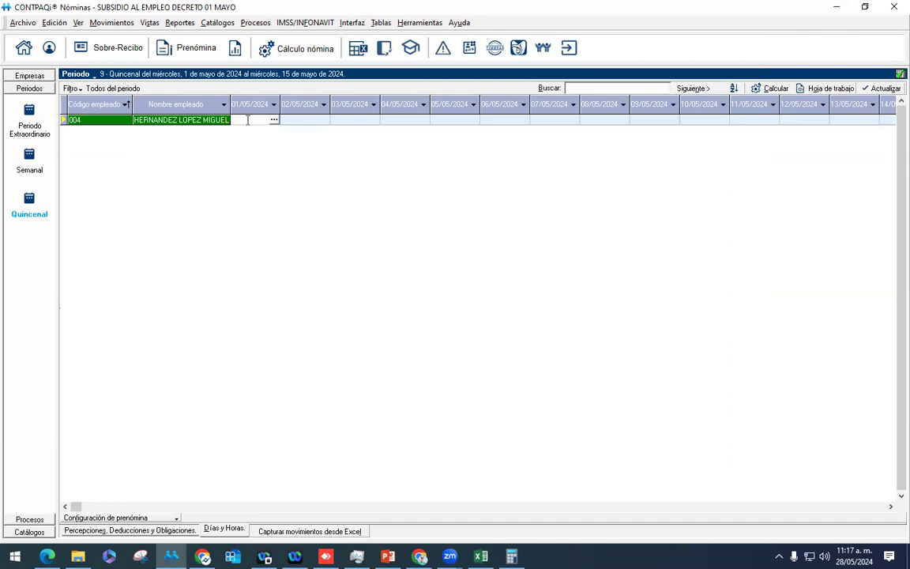
pyautogui.write('3FINJ')
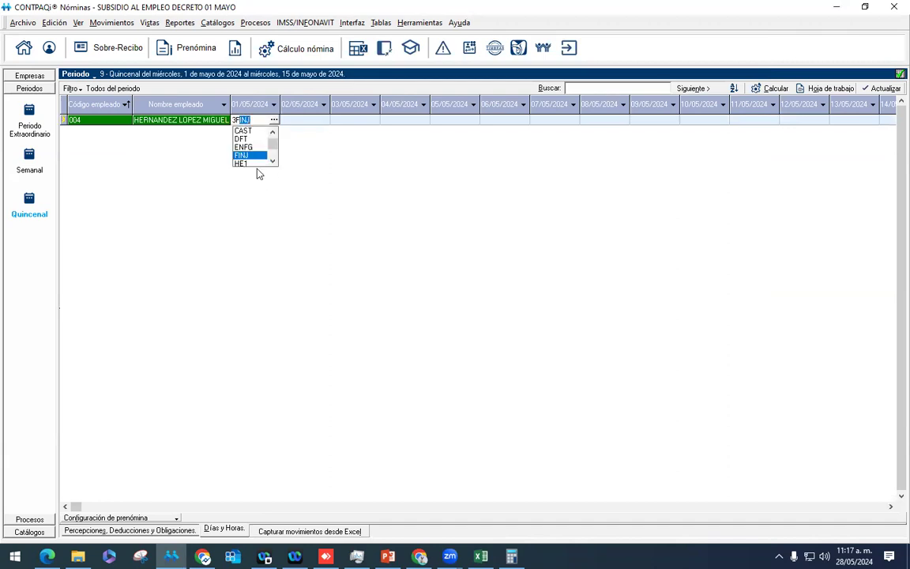
pyautogui.click(241, 155)
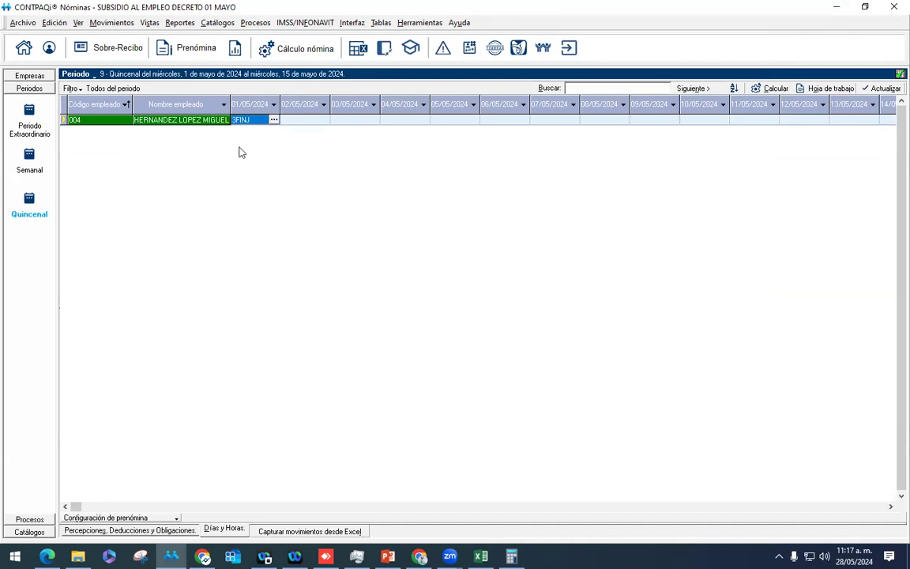
# Step: Recalculate employee 004's payslip, lowering wages to $3,000.00 and net pay to $2,920.40
pyautogui.rightClick(220, 124)
pyautogui.click(329, 170)
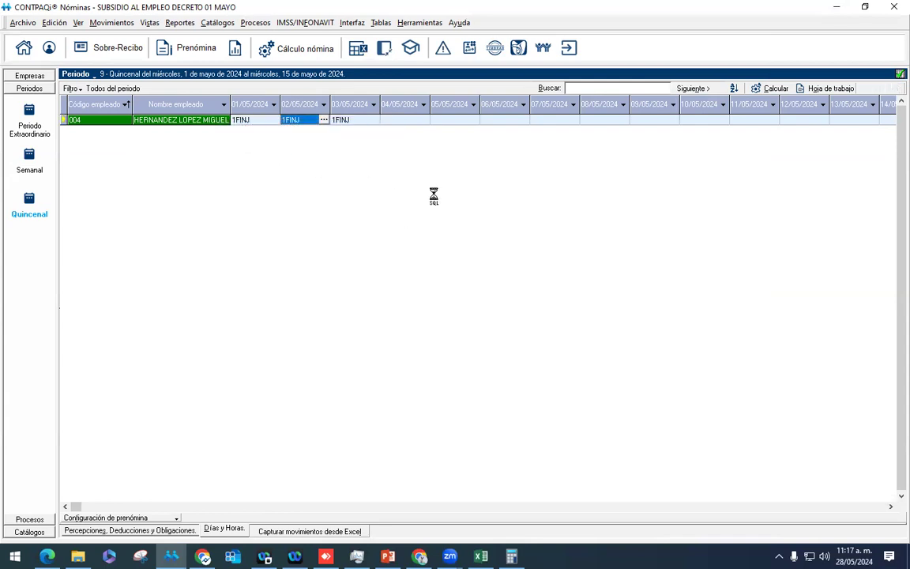
pyautogui.click(353, 98)
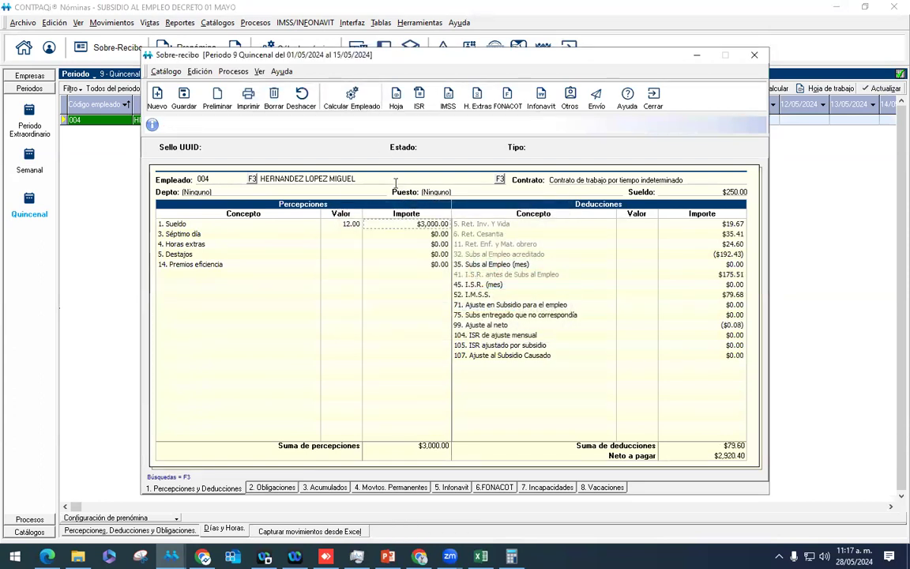
# Step: Step through the recalculated subsidy credited, ISR and monthly subsidy amounts, then close the payslip
pyautogui.click(693, 255)
pyautogui.press('Down')
pyautogui.click(682, 286)
pyautogui.press('Up')
pyautogui.press('Up')
pyautogui.press('Down')
pyautogui.press('Up')
pyautogui.press('Up')
pyautogui.press('Escape')
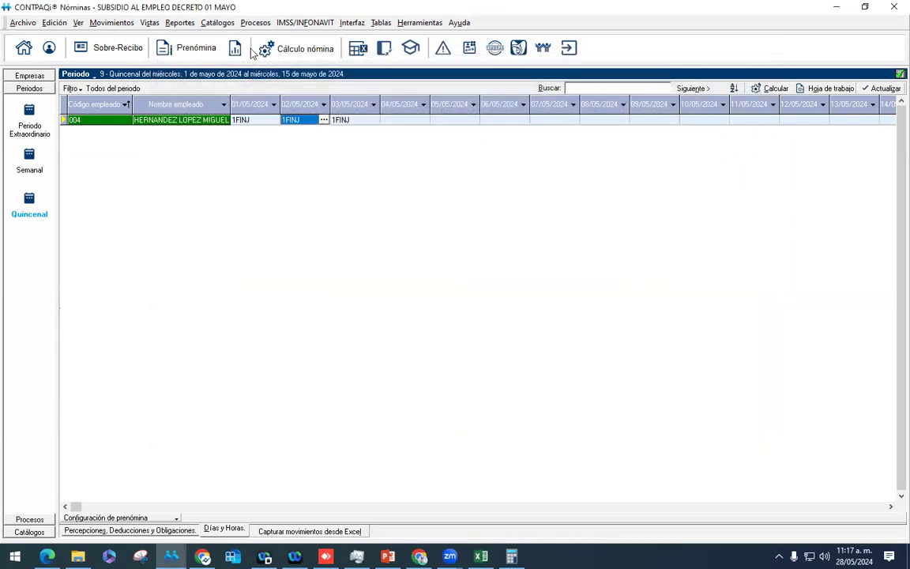
# Step: Run Cambio de periodo to close period 9, updating accumulated totals and skipping the company backup
pyautogui.click(255, 22)
pyautogui.click(260, 51)
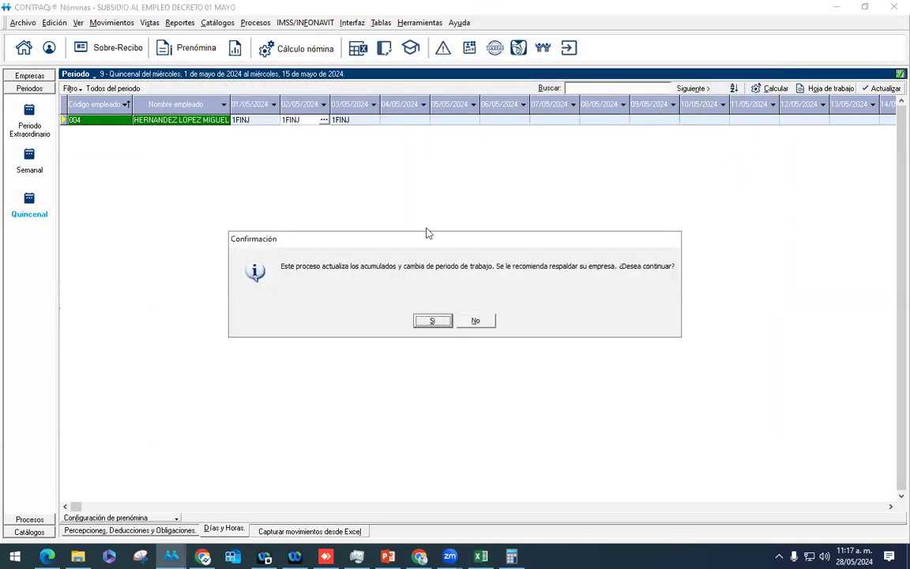
pyautogui.click(444, 320)
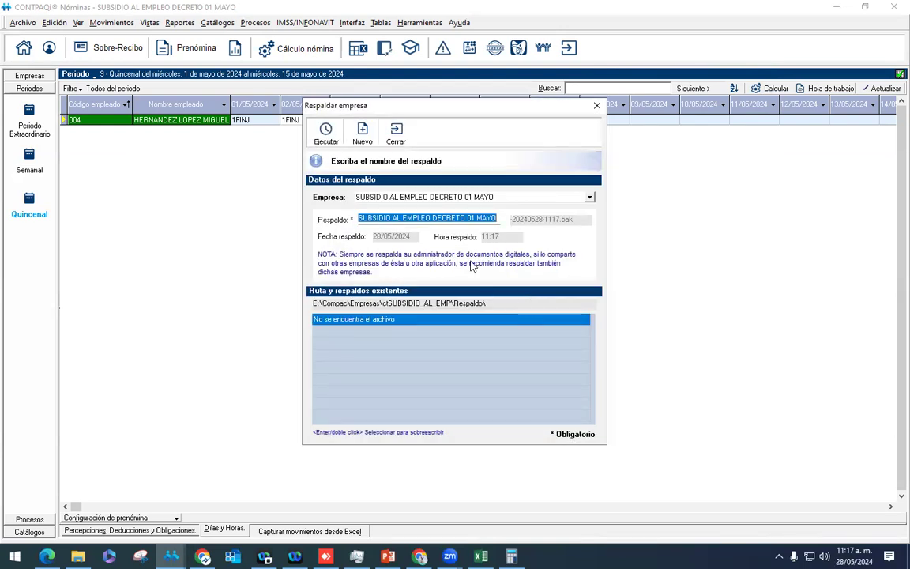
pyautogui.click(398, 133)
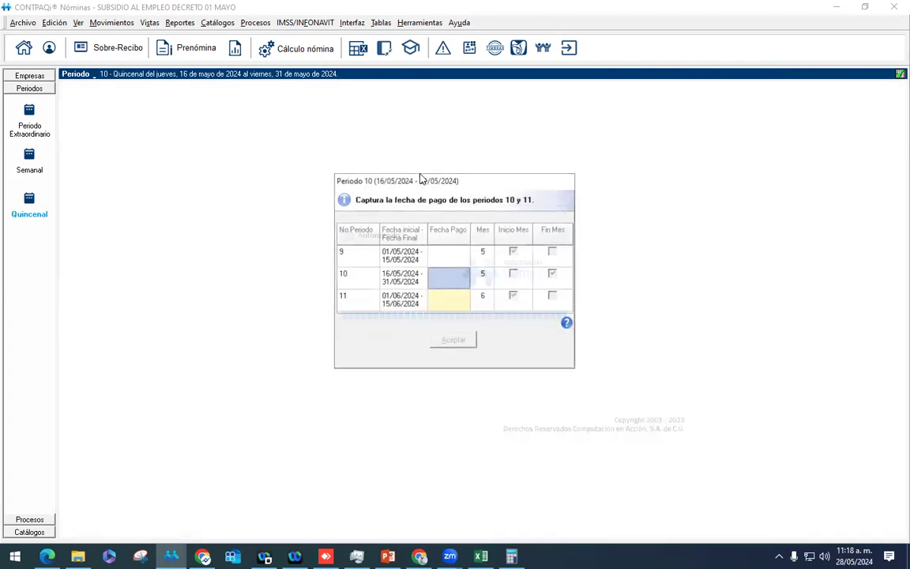
# Step: Enter payment dates 31/05/2024 for period 10 and 15/06/2024 for period 11, and accept
pyautogui.click(455, 275)
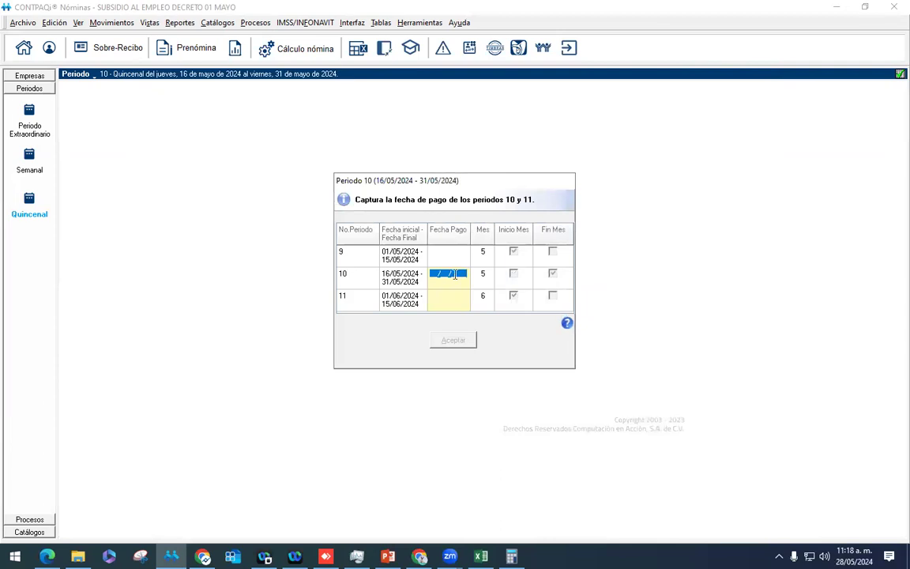
pyautogui.write('31/05/2024')
pyautogui.press('Return')
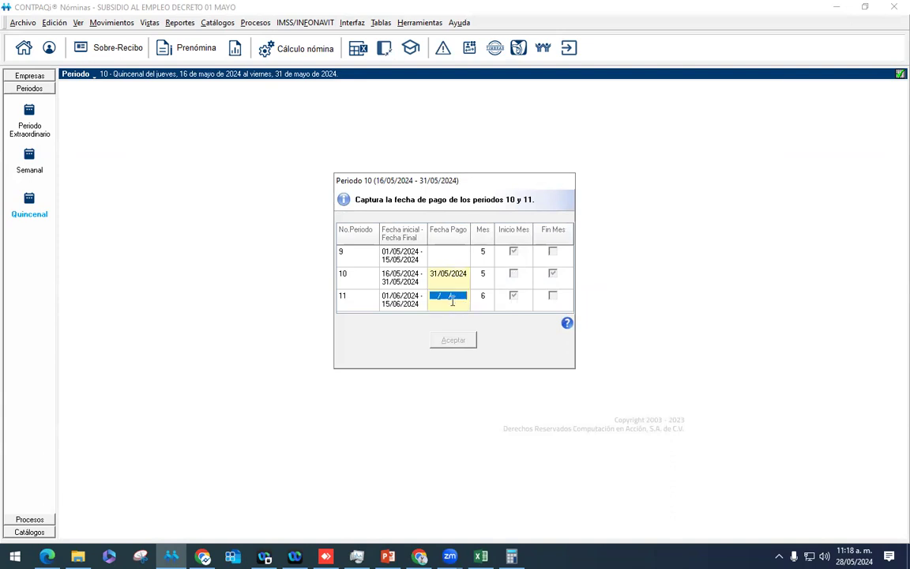
pyautogui.write('15/06/2024')
pyautogui.press('Return')
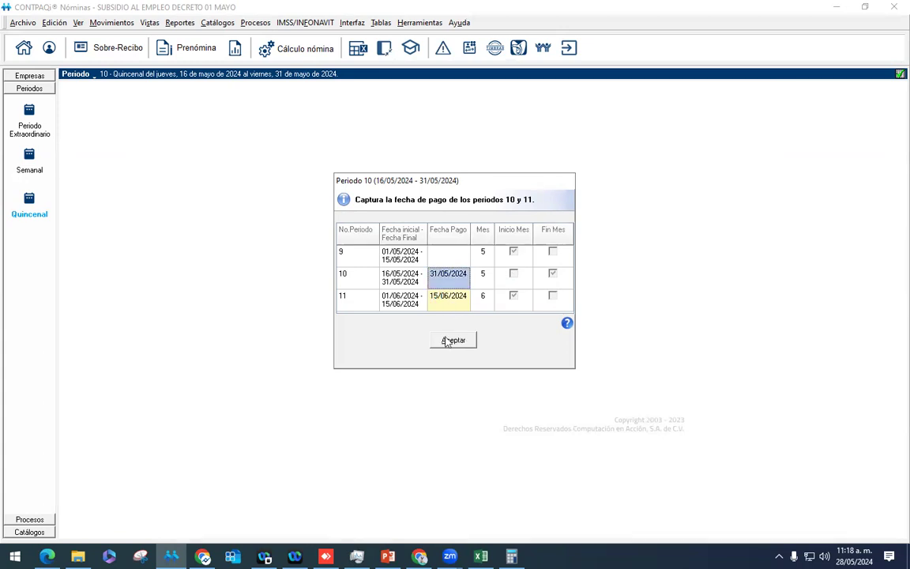
pyautogui.click(451, 339)
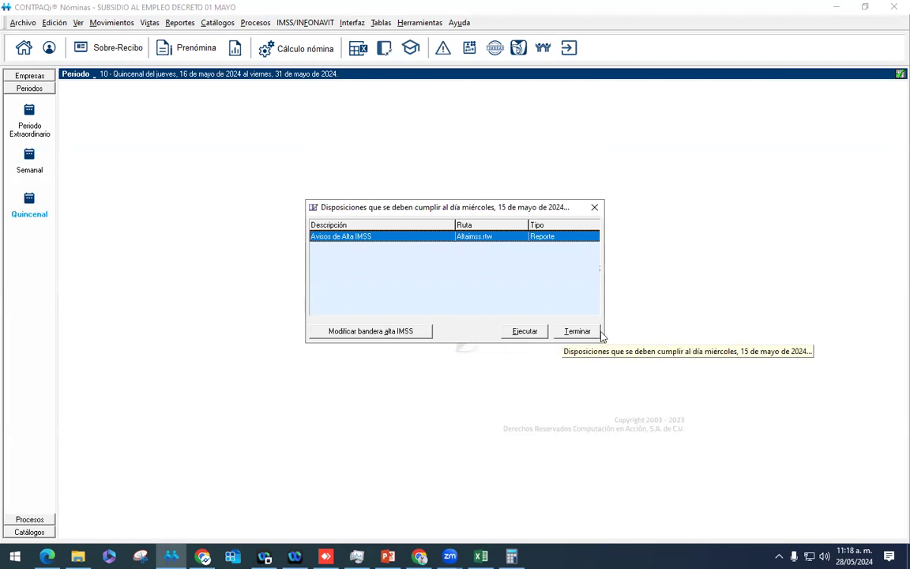
# Step: Calculate employee 004's period 10 payslip ($3,750.00 wages, $3,591.20 net) and select the Premios eficiencia amount
pyautogui.click(577, 331)
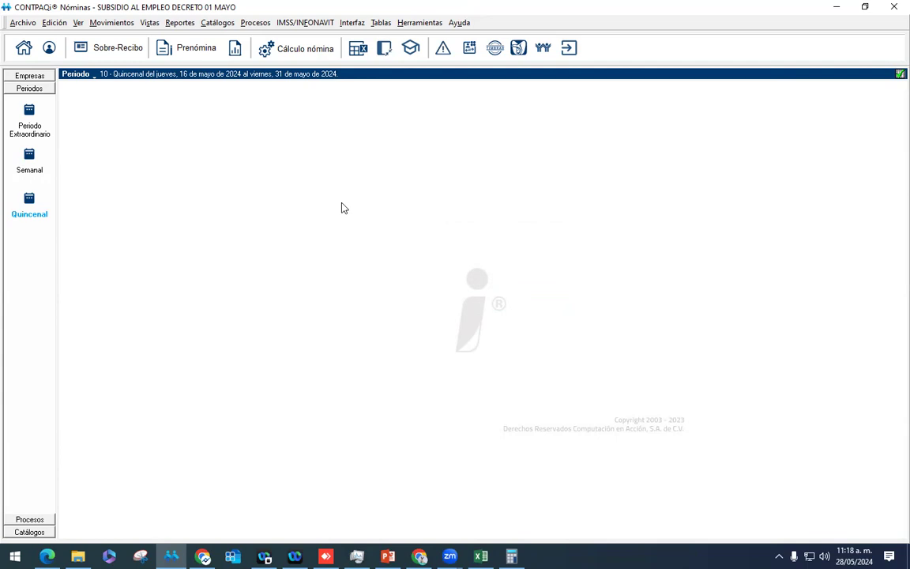
pyautogui.click(204, 52)
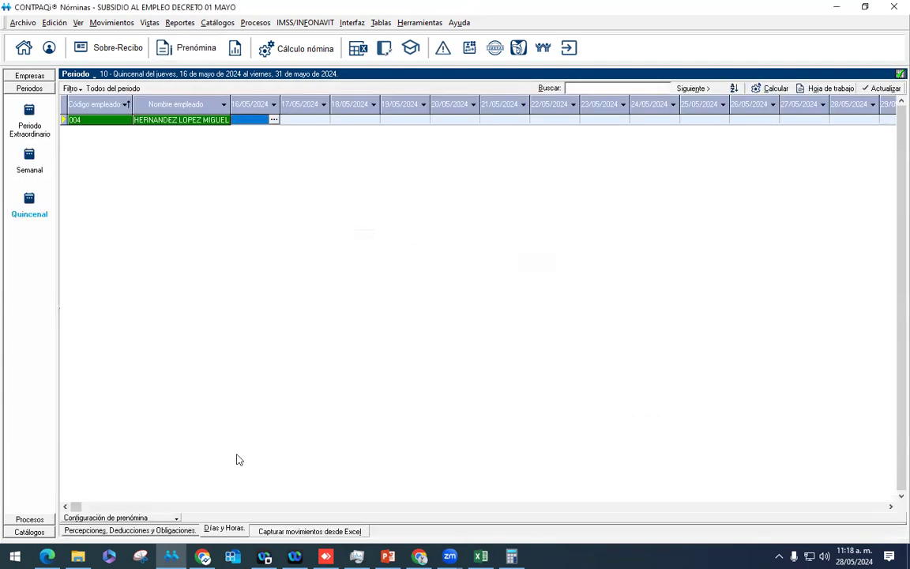
pyautogui.click(167, 530)
pyautogui.rightClick(214, 122)
pyautogui.click(265, 130)
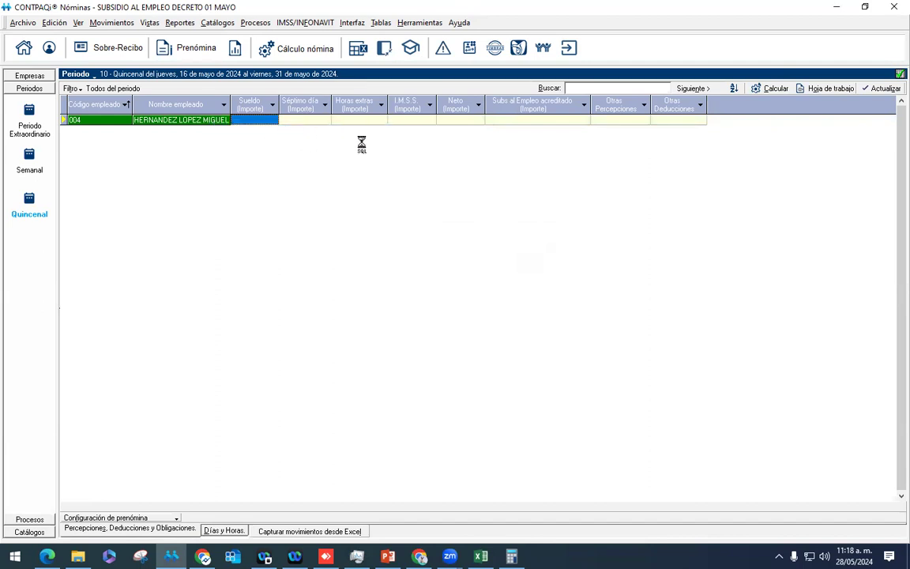
pyautogui.click(368, 98)
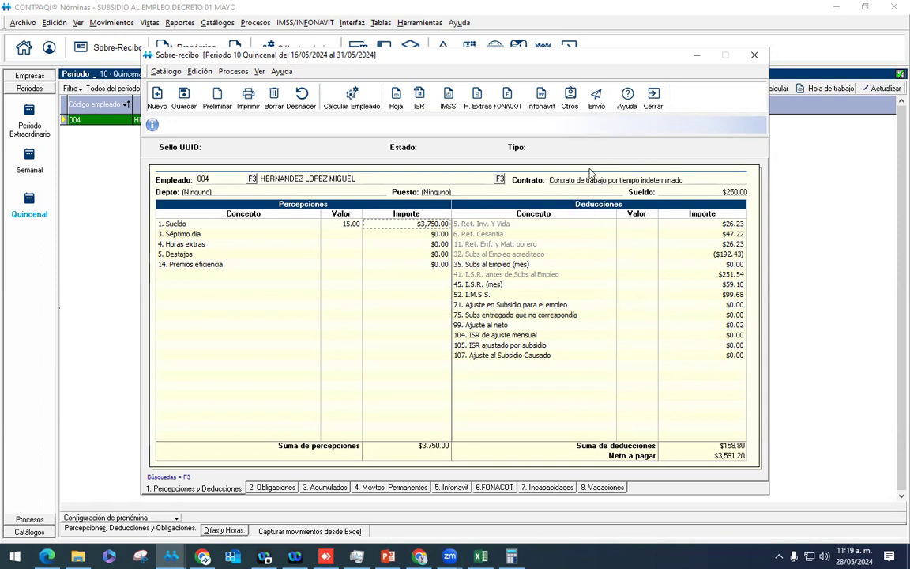
pyautogui.click(440, 264)
# Step: Add a 5,000.00 Premios eficiencia bonus, recalculate, and check the $192.43 Ajuste al Subsidio Causado
pyautogui.write('5000')
pyautogui.press('Return')
pyautogui.click(351, 98)
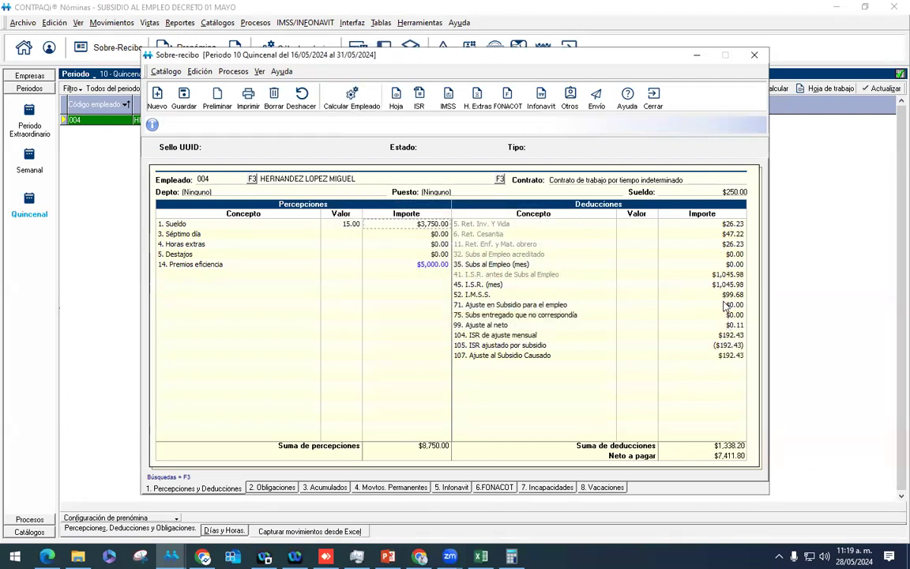
pyautogui.click(719, 355)
pyautogui.press('super+alt+d')
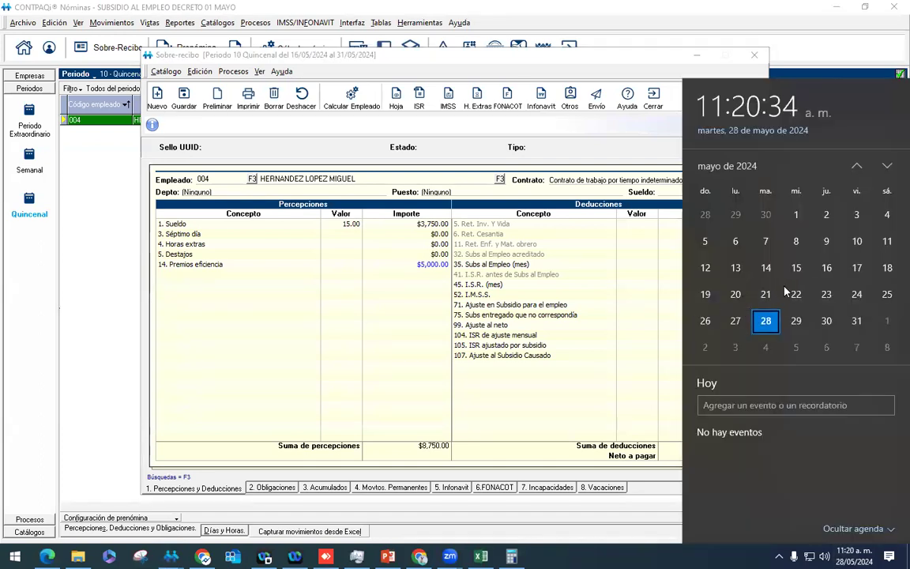
# Step: Check 16, 17, 23 and 24 May 2024 in the calendar, then close it
pyautogui.click(834, 295)
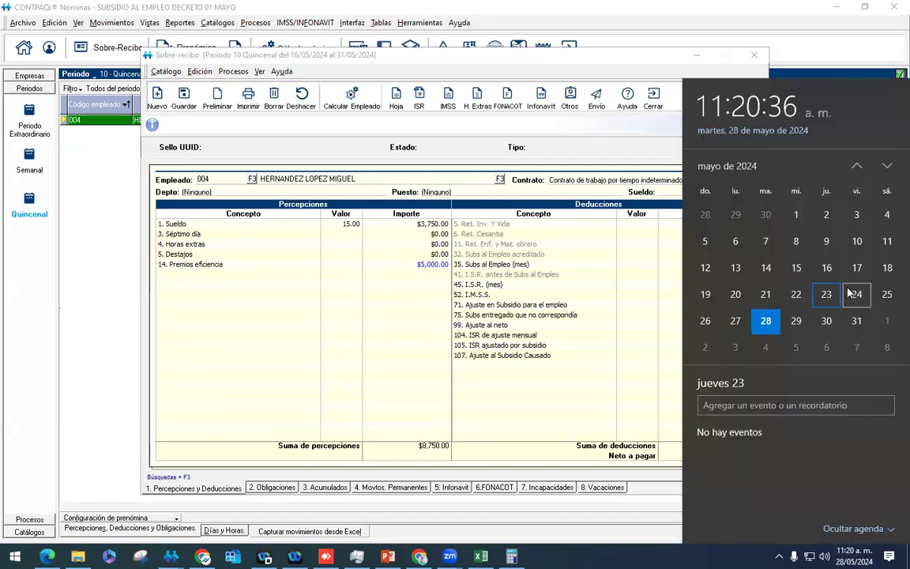
pyautogui.click(858, 299)
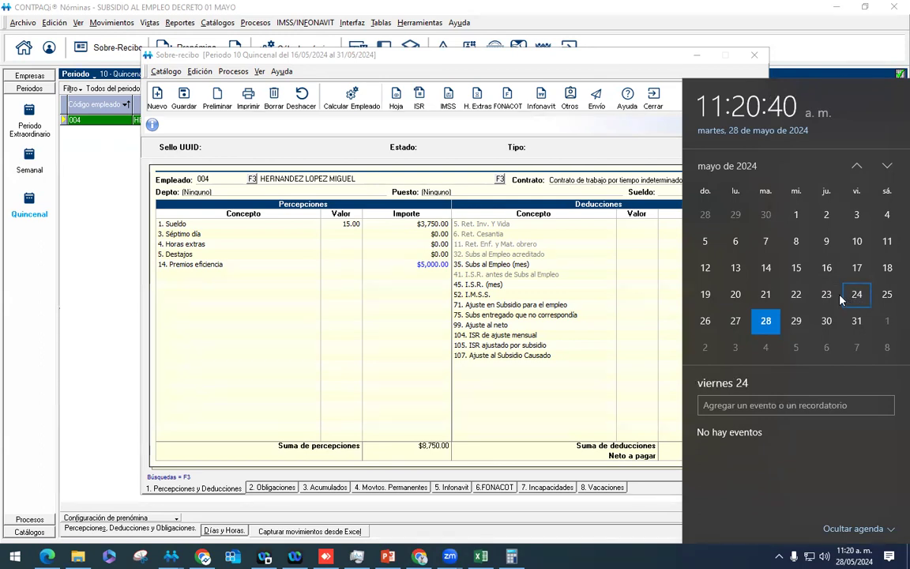
pyautogui.click(827, 295)
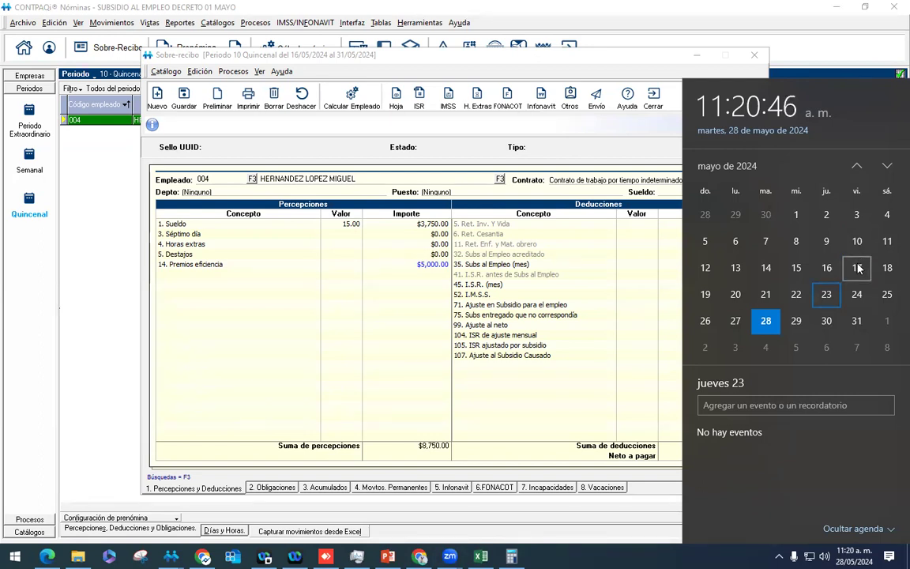
pyautogui.click(826, 268)
pyautogui.click(858, 268)
pyautogui.click(827, 295)
pyautogui.click(854, 297)
pyautogui.press('Left')
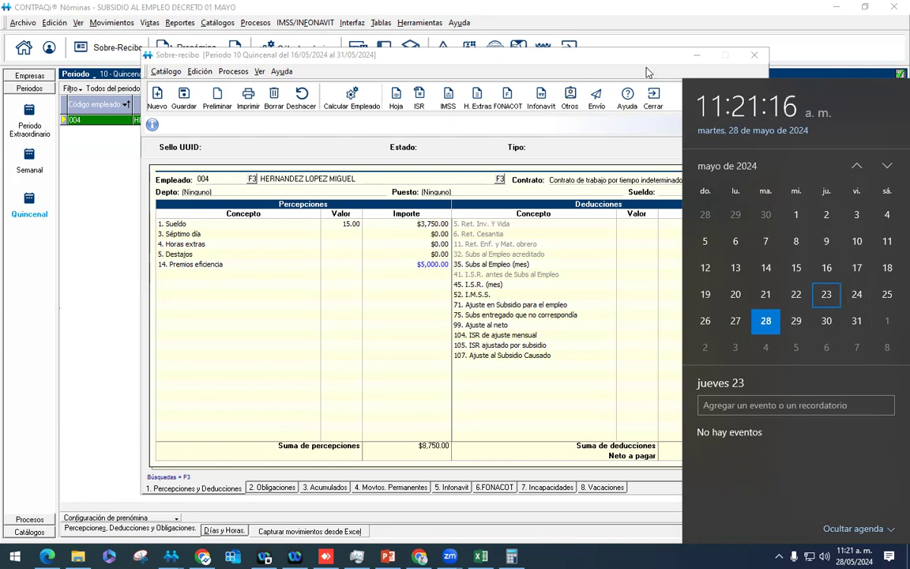
pyautogui.press('Escape')
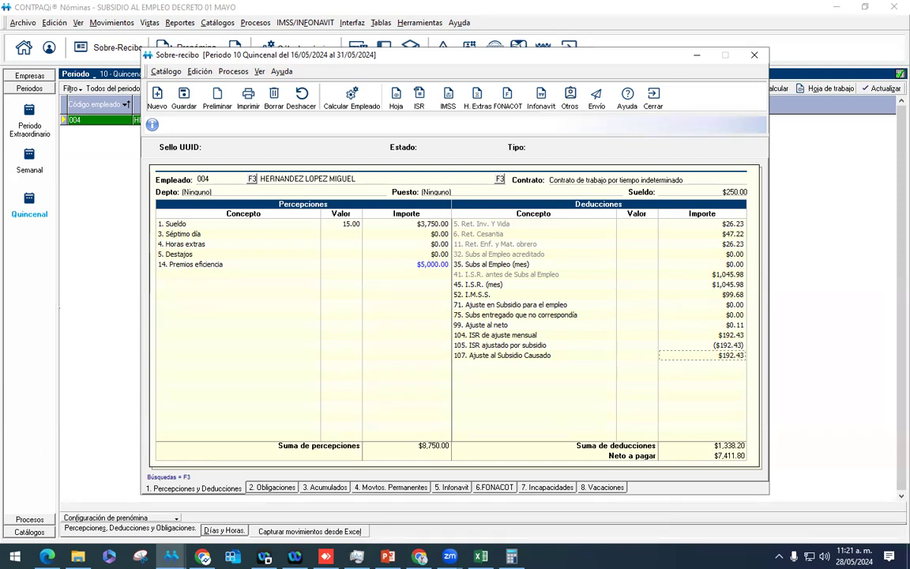
# Step: Check the 104 ISR adjustment, $5,000.00 Premios eficiencia and $192.43 row-107 subsidy, then close employee 004's receipt
pyautogui.click(695, 338)
pyautogui.click(424, 266)
pyautogui.click(515, 358)
pyautogui.click(654, 101)
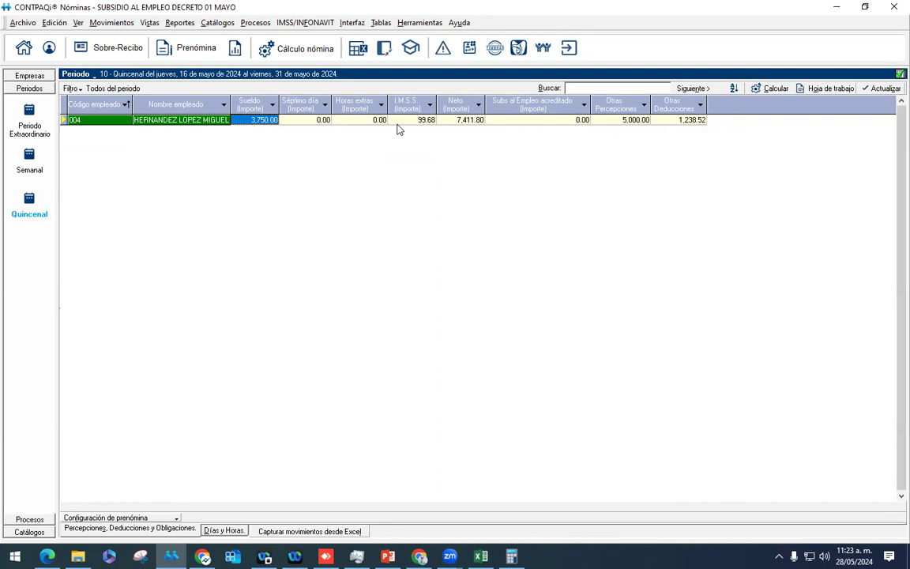
# Step: Reopen employee 004's Sobre-recibo and run its ISR simulation
pyautogui.rightClick(224, 123)
pyautogui.click(254, 129)
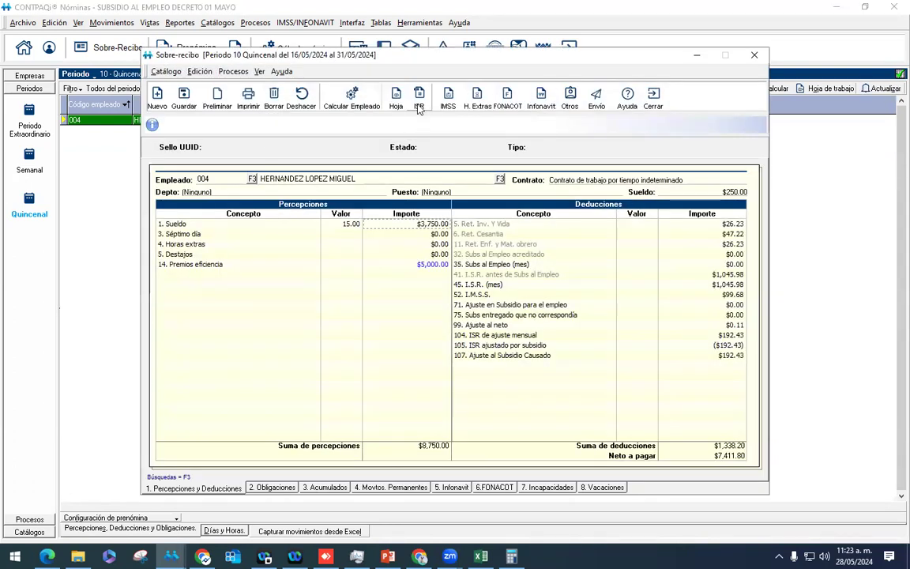
pyautogui.click(420, 103)
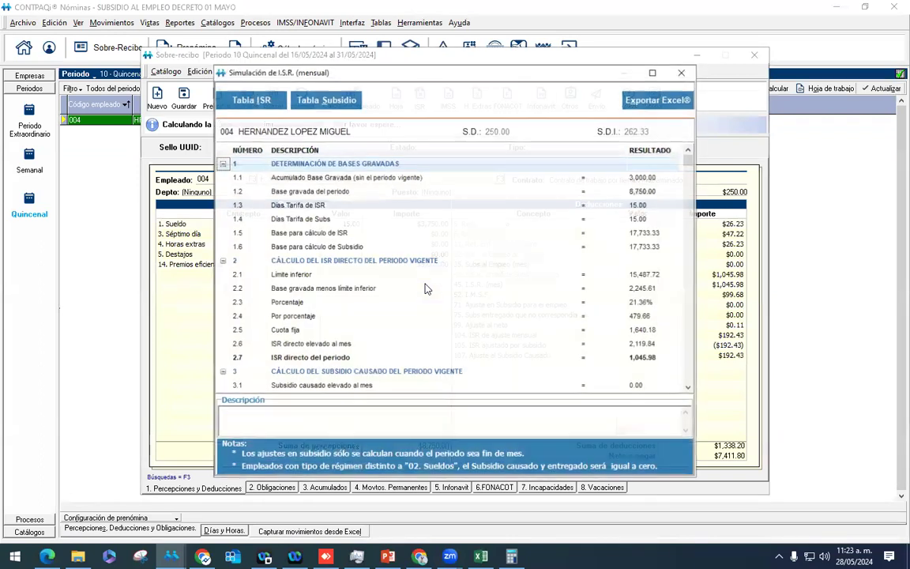
pyautogui.press('Down')
pyautogui.press('Down')
pyautogui.press('Down')
pyautogui.press('Down')
pyautogui.press('Down')
pyautogui.press('Down')
pyautogui.press('Down')
pyautogui.press('Down')
pyautogui.press('Down')
pyautogui.press('Down')
pyautogui.press('Down')
pyautogui.press('Down')
pyautogui.press('Down')
pyautogui.press('Down')
pyautogui.press('Down')
pyautogui.press('Down')
pyautogui.press('Down')
pyautogui.press('Down')
pyautogui.press('Down')
pyautogui.press('Down')
pyautogui.press('Down')
pyautogui.press('Down')
pyautogui.press('Down')
pyautogui.press('Down')
pyautogui.press('Down')
pyautogui.press('Down')
pyautogui.press('Down')
pyautogui.press('Down')
pyautogui.press('Down')
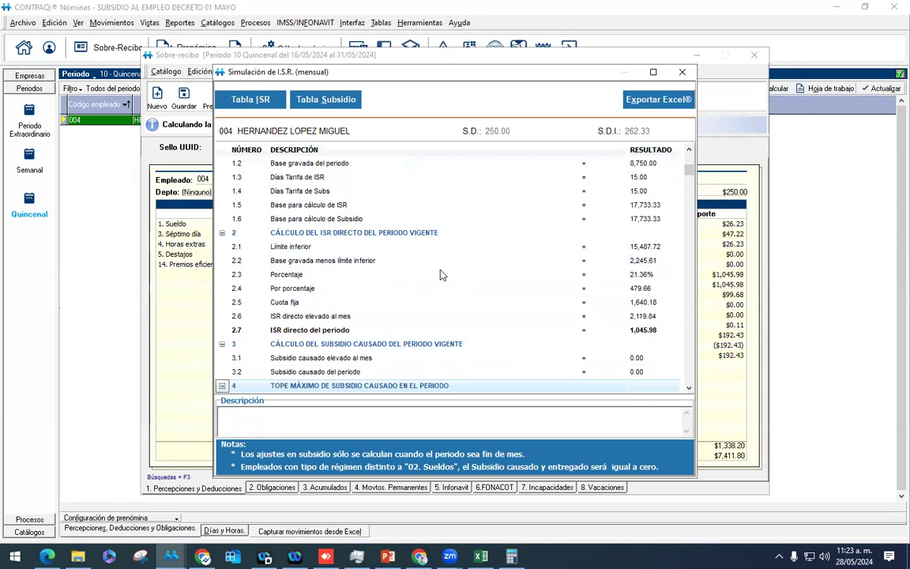
# Step: Review the simulation's 17,733.33 ISR base, 1,045.98 period ISR and 0.00 subsidy, then close it
pyautogui.press('Up')
pyautogui.press('Up')
pyautogui.press('Up')
pyautogui.press('Up')
pyautogui.press('Up')
pyautogui.press('Up')
pyautogui.press('Up')
pyautogui.press('Up')
pyautogui.press('Up')
pyautogui.press('Up')
pyautogui.press('Up')
pyautogui.press('Up')
pyautogui.press('Up')
pyautogui.press('Up')
pyautogui.press('Up')
pyautogui.press('Up')
pyautogui.press('Up')
pyautogui.press('Up')
pyautogui.press('Up')
pyautogui.press('Up')
pyautogui.press('Up')
pyautogui.press('Up')
pyautogui.press('Up')
pyautogui.press('Up')
pyautogui.press('Up')
pyautogui.press('Up')
pyautogui.press('Up')
pyautogui.press('Up')
pyautogui.press('Up')
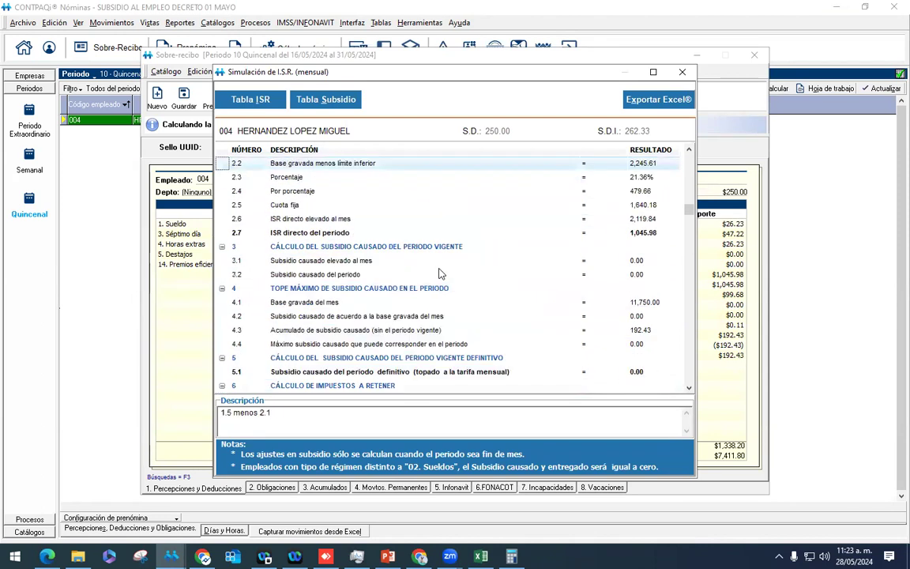
pyautogui.click(379, 234)
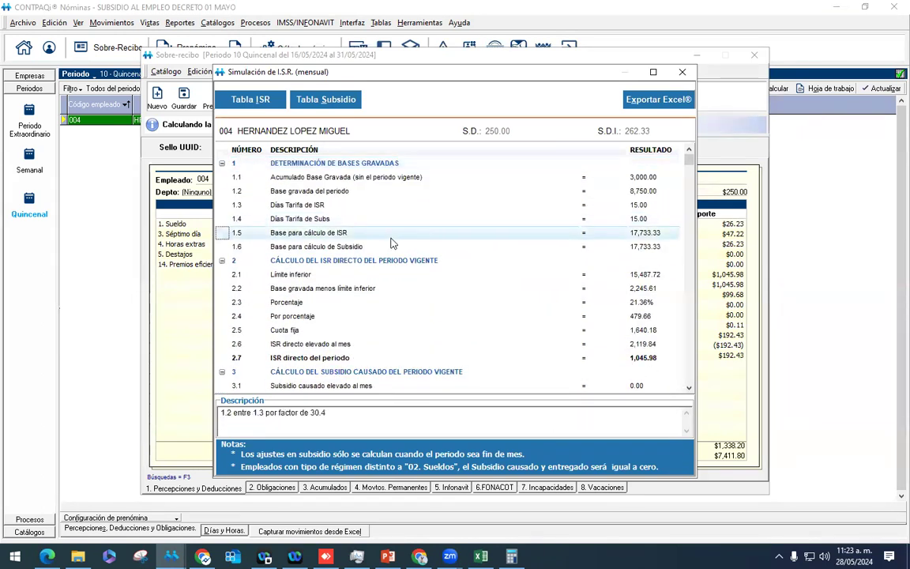
pyautogui.click(383, 225)
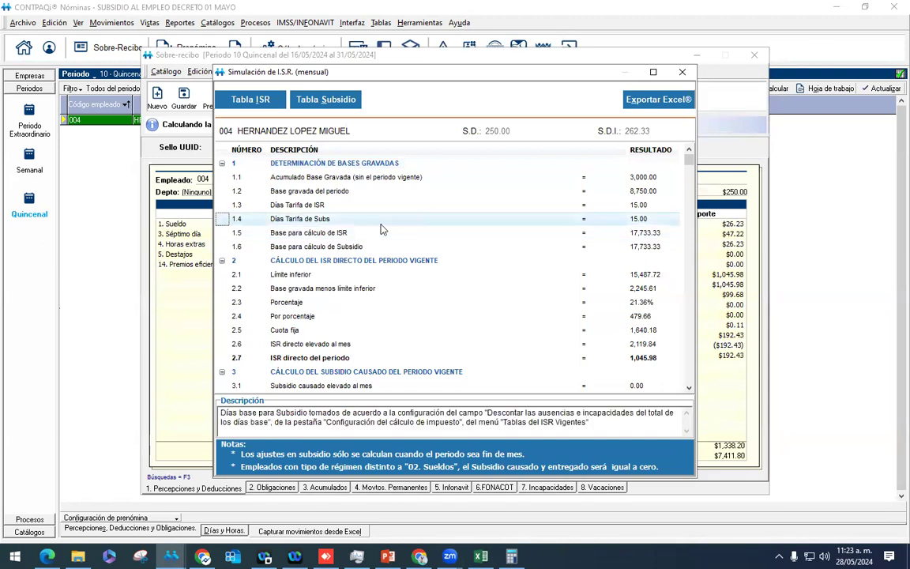
pyautogui.click(684, 72)
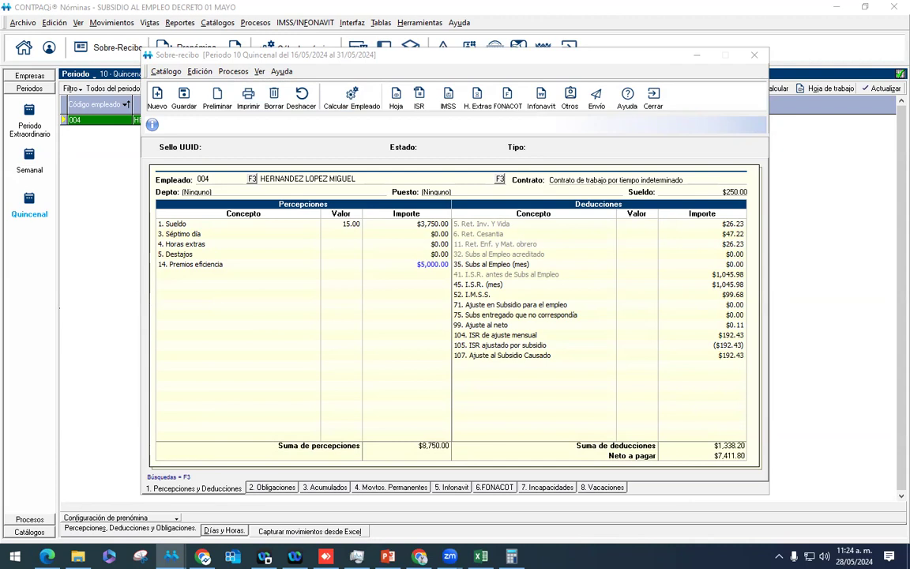
# Step: Check rows 107, 104 and 35 Subs al Empleo on employee 004's receipt, then close it
pyautogui.click(703, 357)
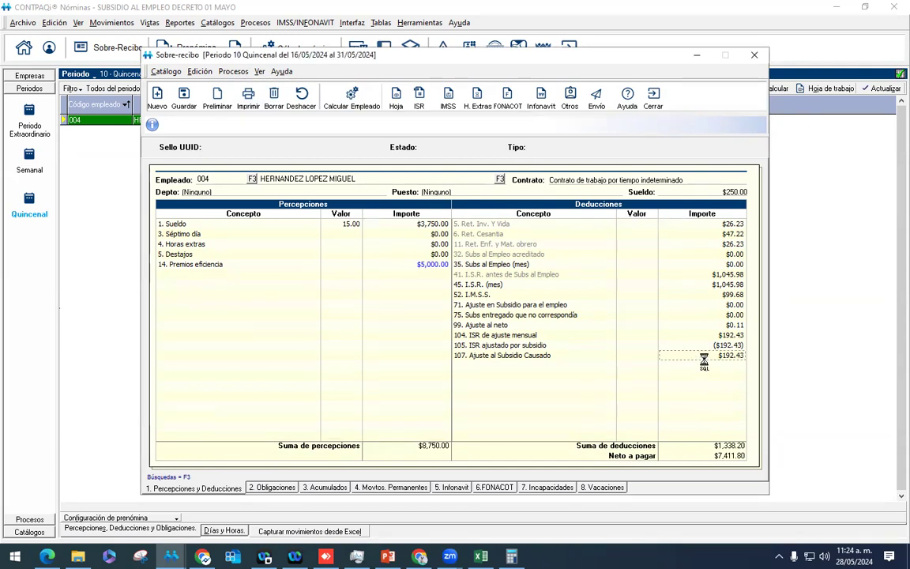
pyautogui.click(691, 334)
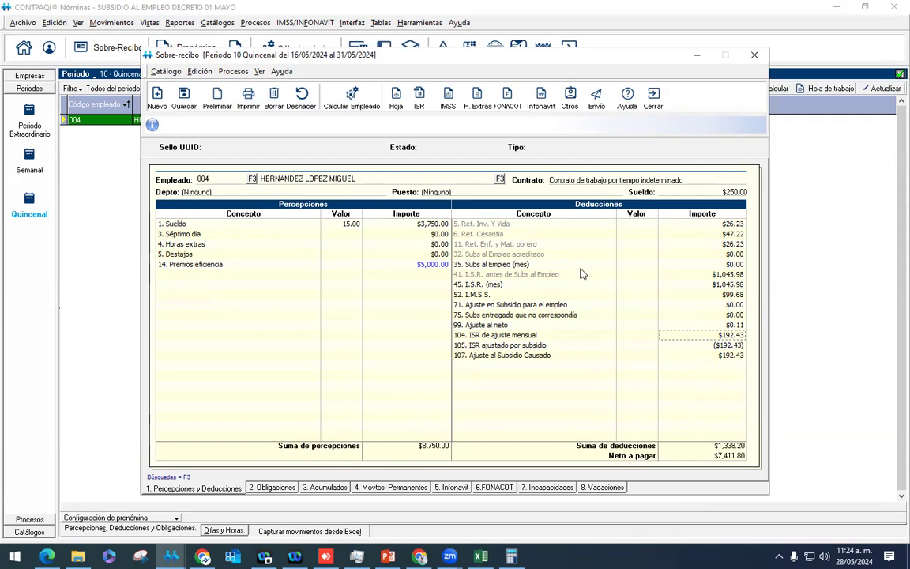
pyautogui.click(525, 270)
pyautogui.click(662, 105)
pyautogui.click(462, 24)
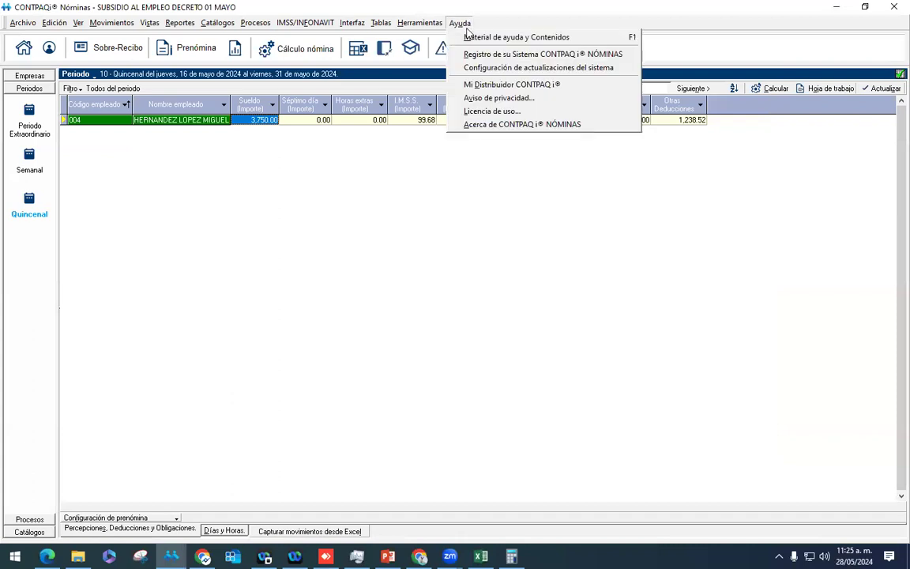
pyautogui.click(518, 125)
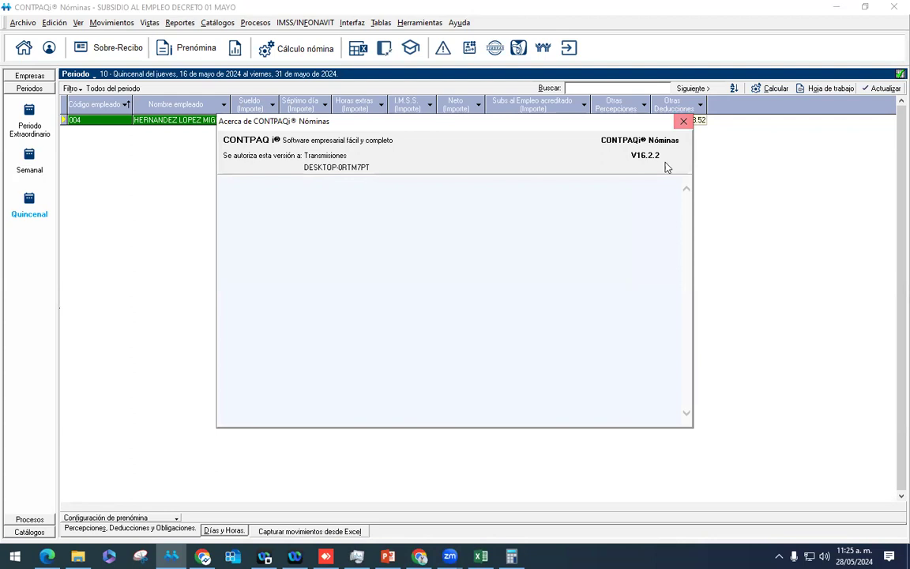
pyautogui.click(684, 121)
pyautogui.click(462, 23)
pyautogui.click(491, 125)
pyautogui.click(681, 121)
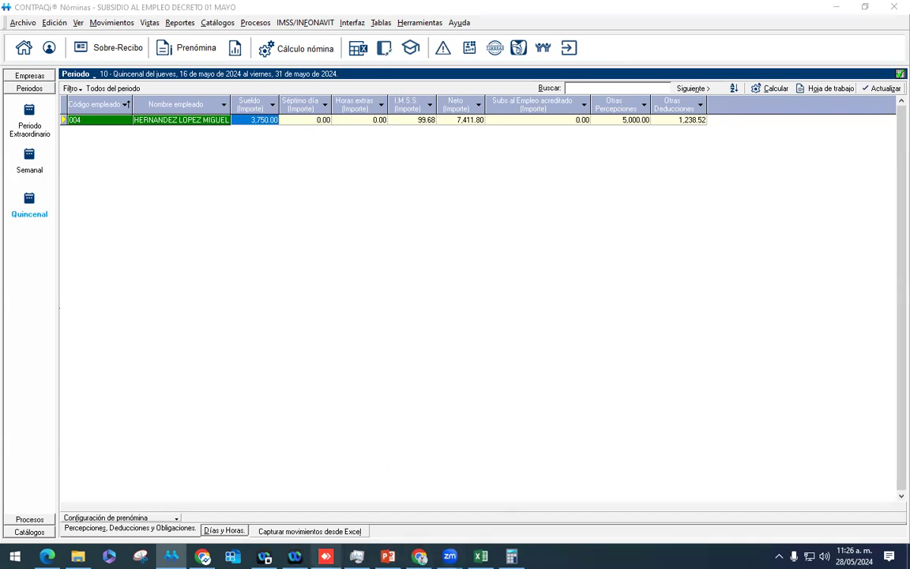
# Step: Bring up the subsidy presentation in PowerPoint at slide 13 on the new subsidy table
pyautogui.click(389, 557)
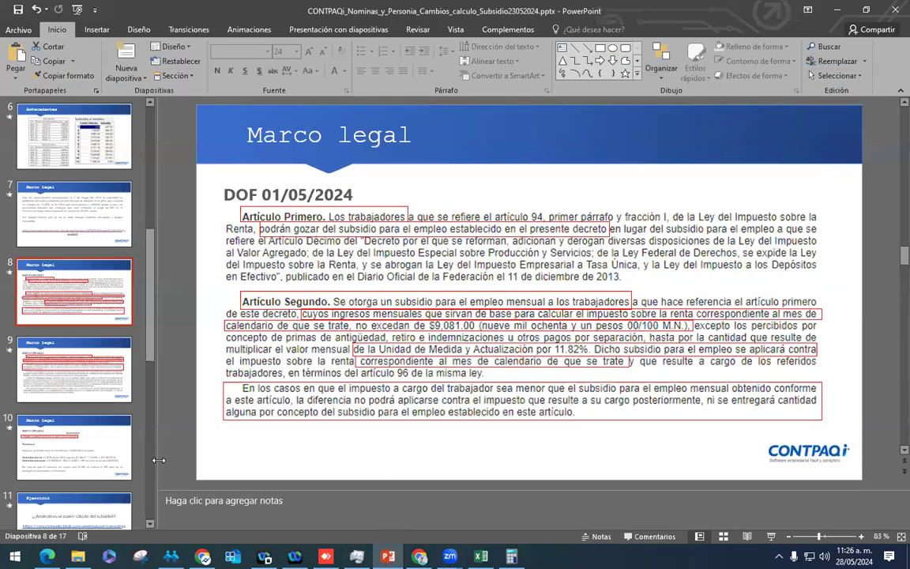
pyautogui.scroll(-4, 67, 403)
pyautogui.click(69, 395)
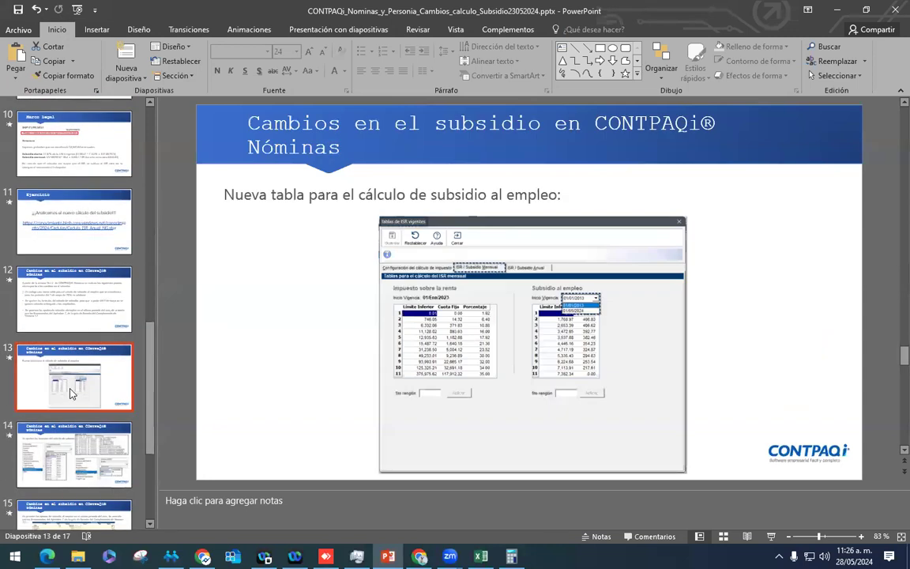
pyautogui.scroll(-3, 70, 393)
# Step: Move through slide 15 to slide 16, the Ejercicio slide announcing the return to CONTPAQi Nóminas
pyautogui.press('Down')
pyautogui.press('Down')
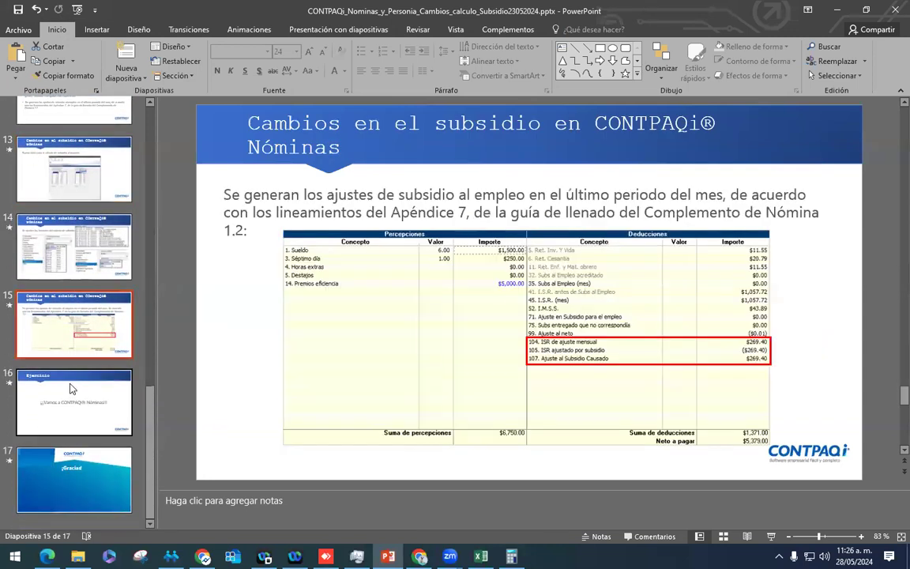
pyautogui.click(71, 391)
pyautogui.scroll(8, 72, 390)
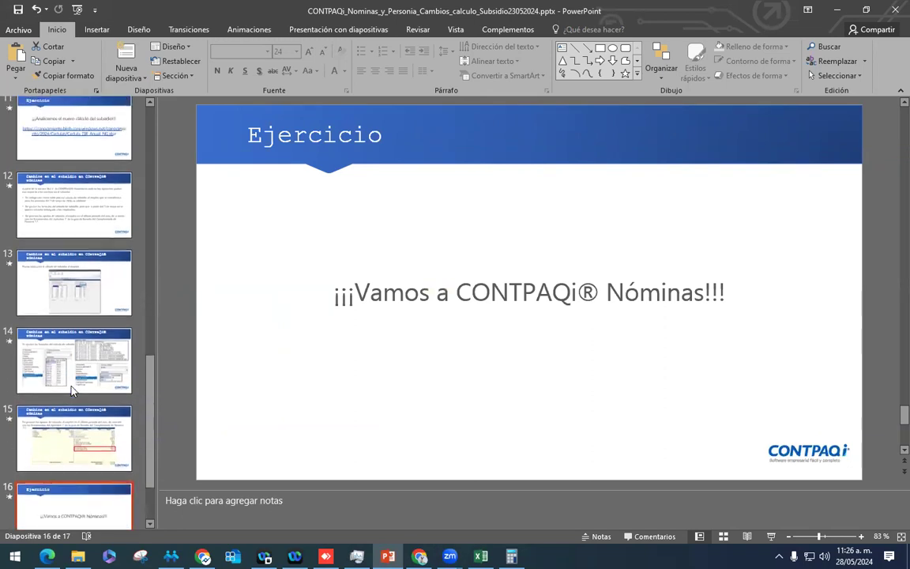
pyautogui.scroll(6, 71, 390)
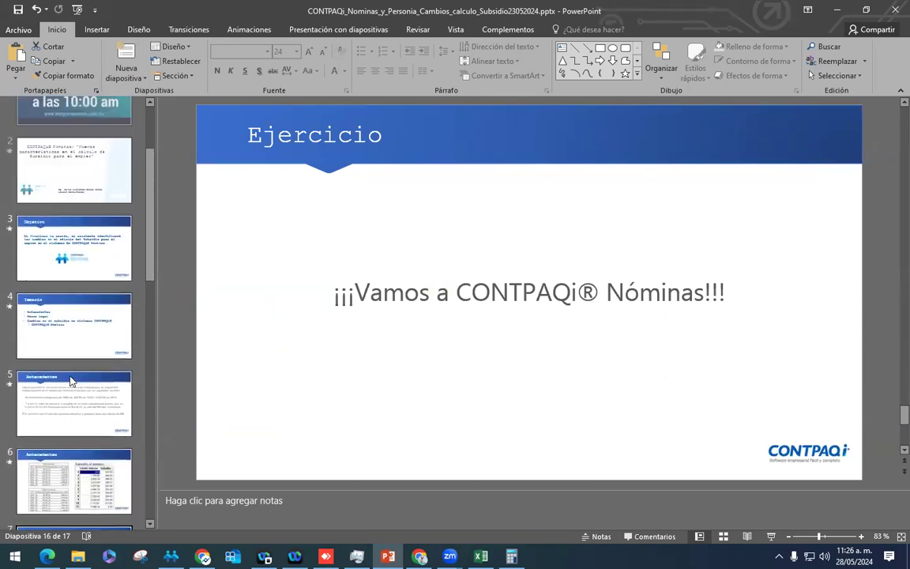